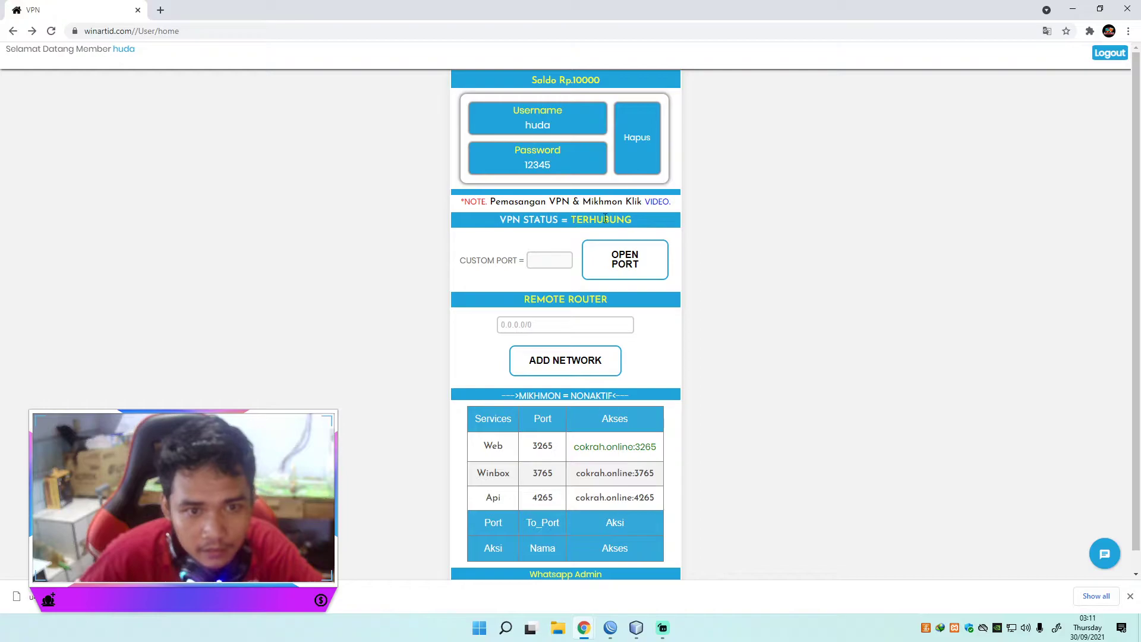
Switch to WinBox, shrink its window beside the VPN member page and disable the VPN-REMOTE OVPN client interface
drag(632, 219, 500, 223)
click(628, 219)
click(610, 628)
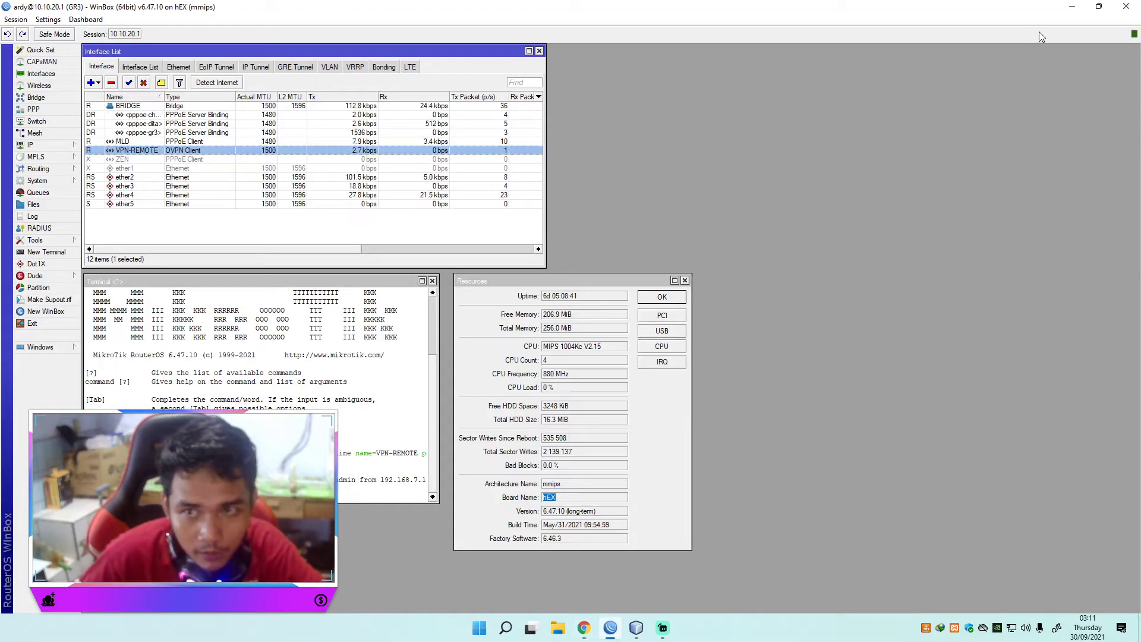
click(1100, 9)
drag(319, 19, 983, 180)
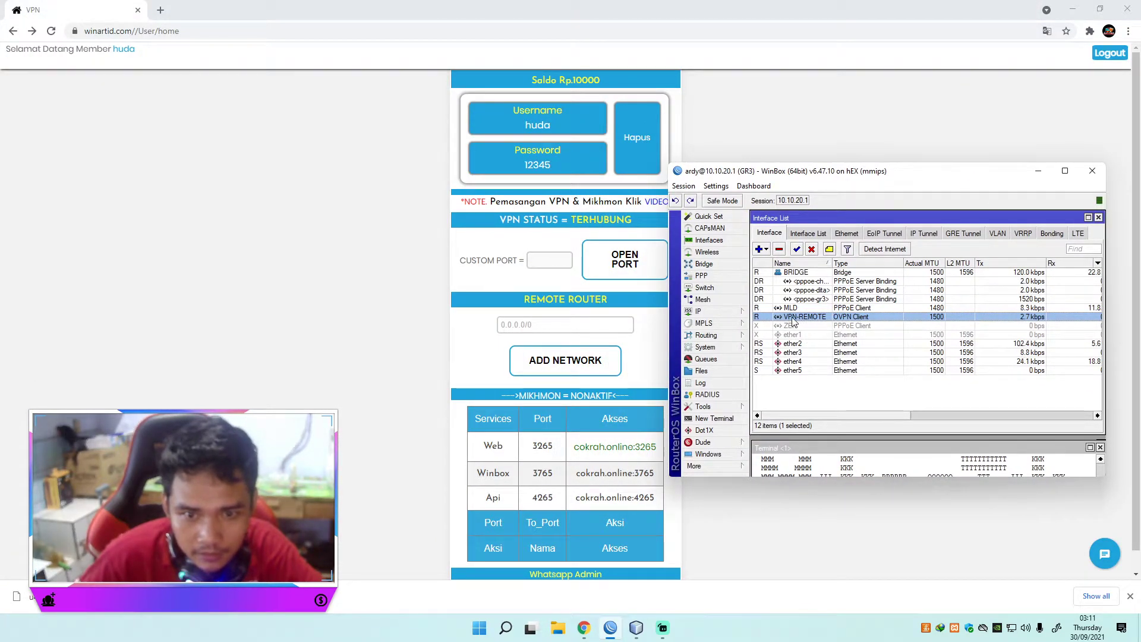
click(813, 250)
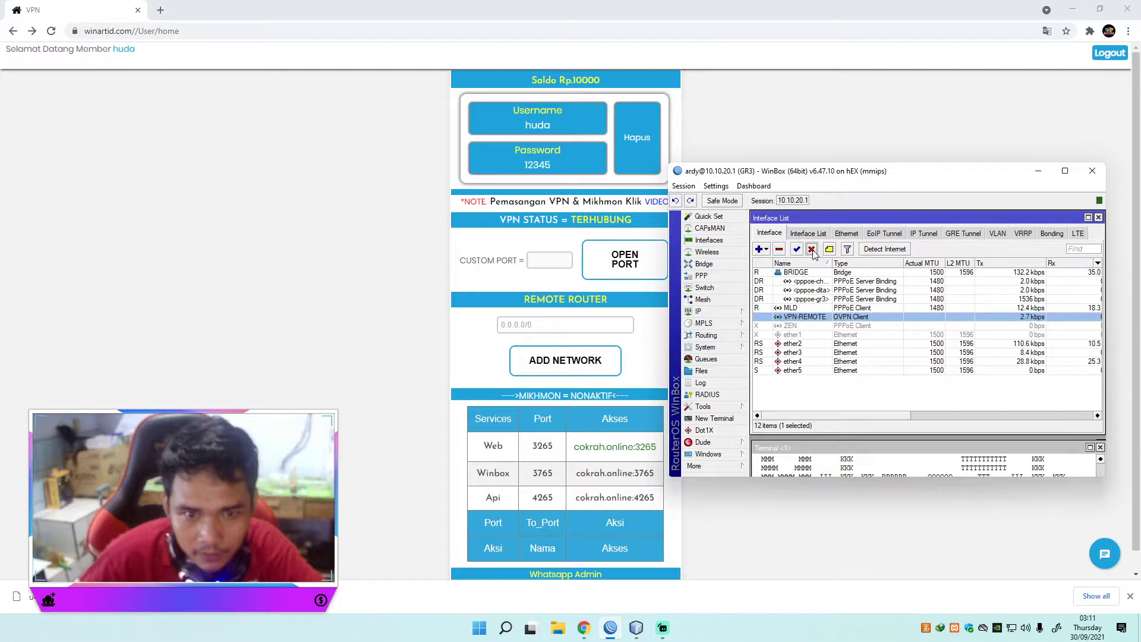
Return to the browser, reload the VPN member page and check the VPN status line
click(270, 156)
click(51, 31)
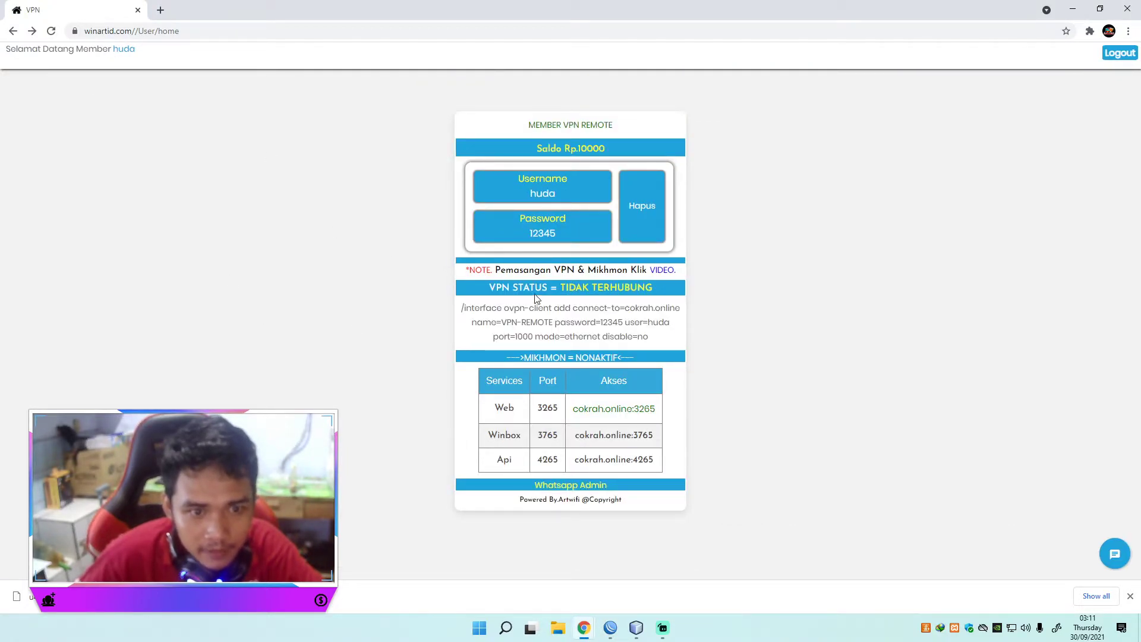
drag(488, 290, 628, 289)
click(651, 288)
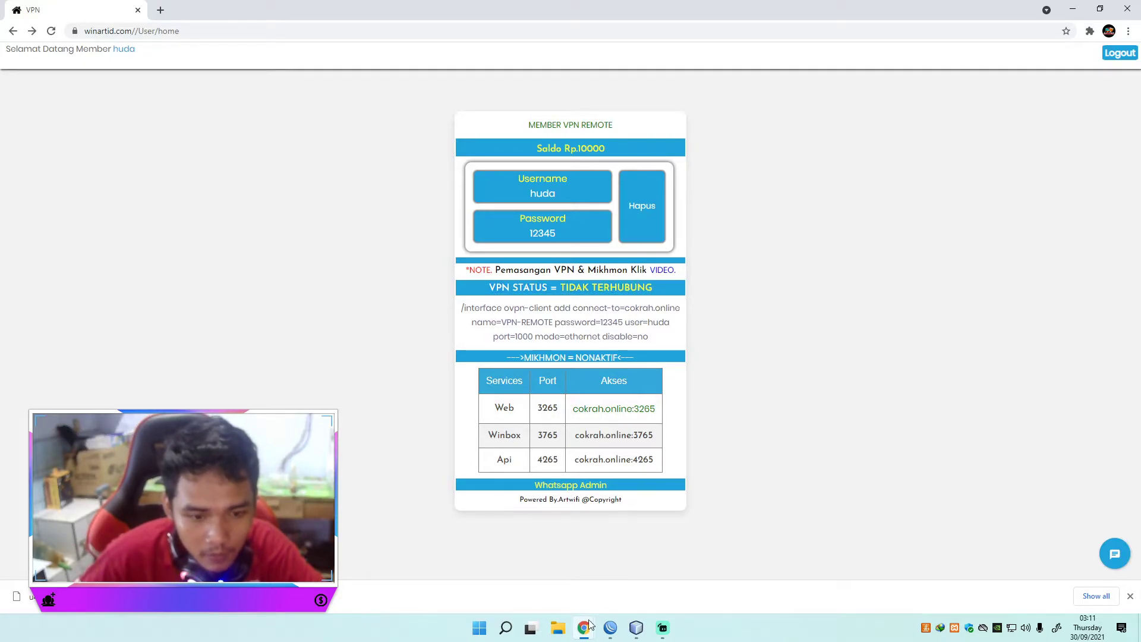
Re-enable the VPN-REMOTE interface in WinBox and reload the member page in the browser to check the VPN status
click(610, 627)
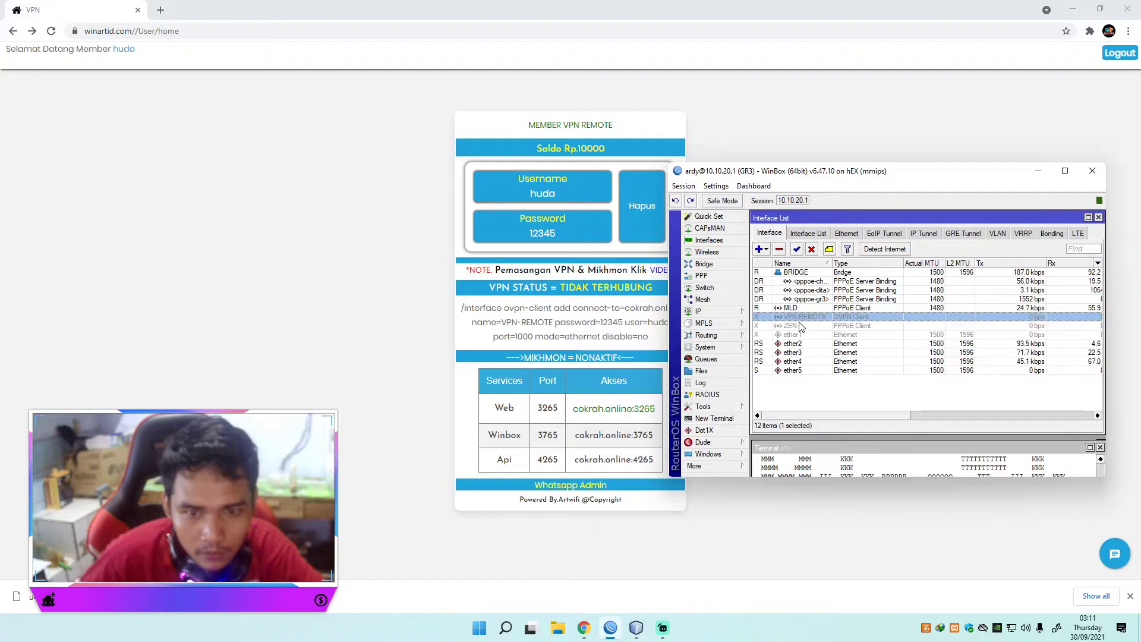
click(797, 249)
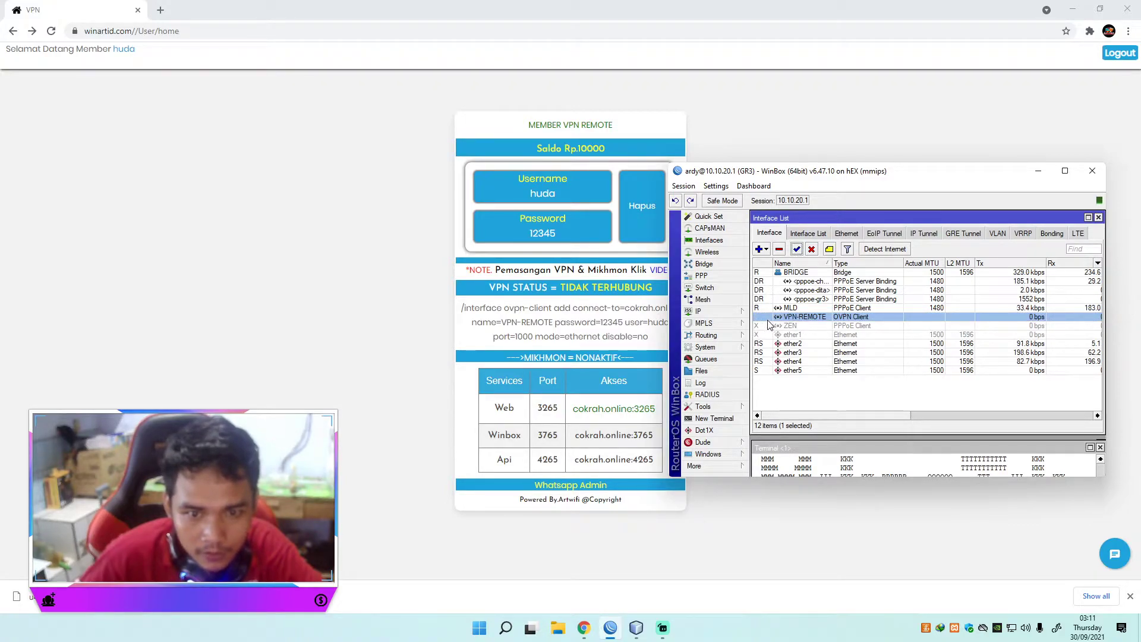
click(291, 324)
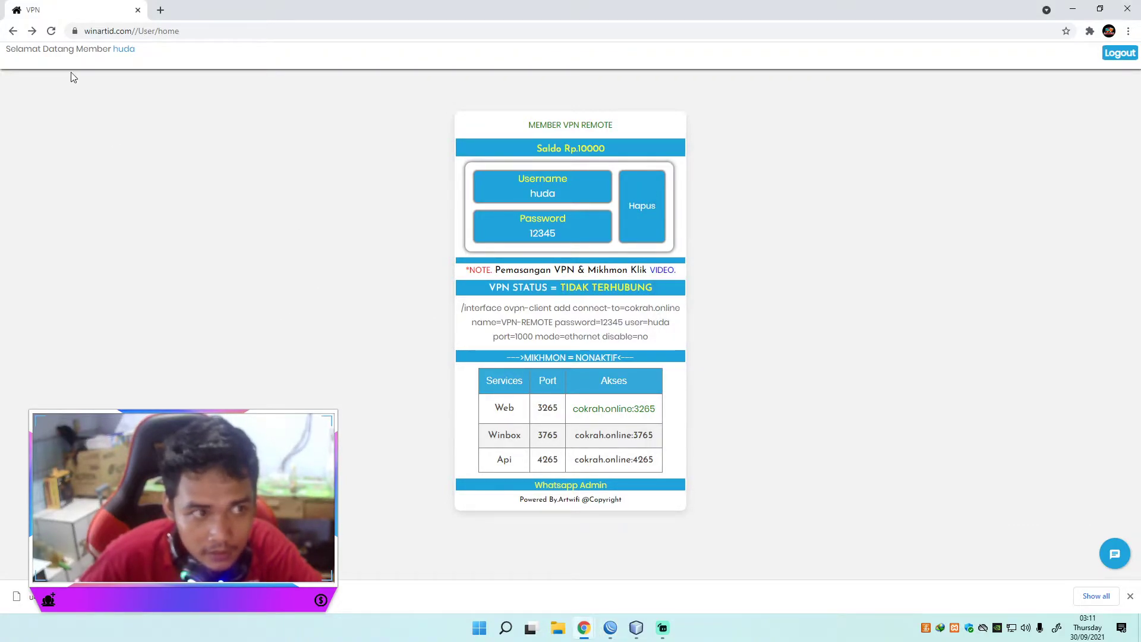
click(51, 31)
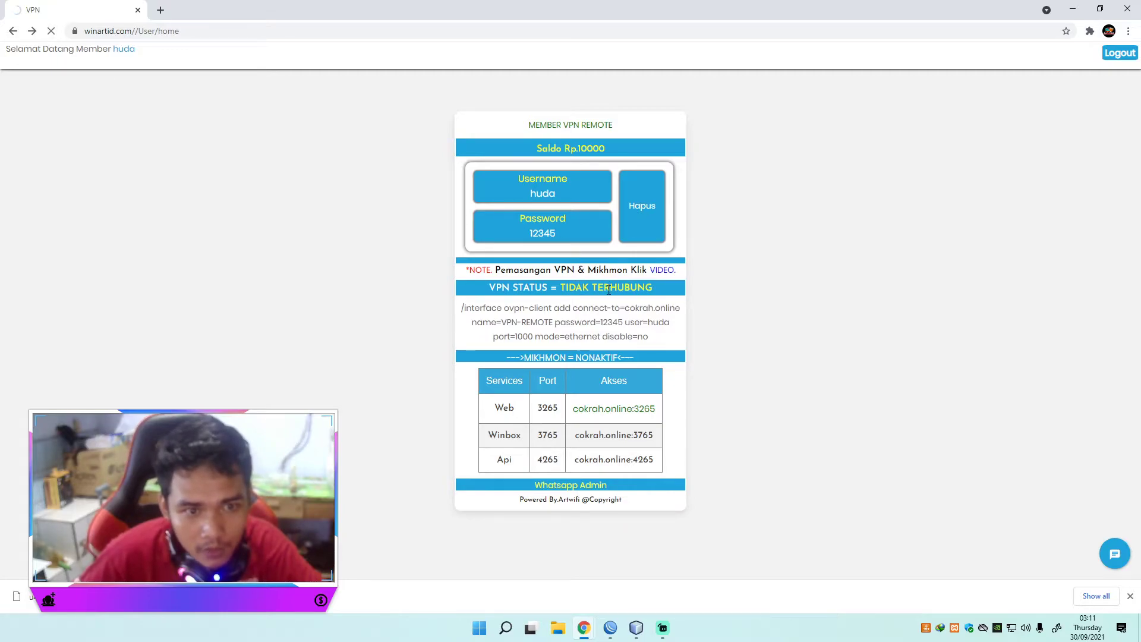
scroll(599, 310, down, 1)
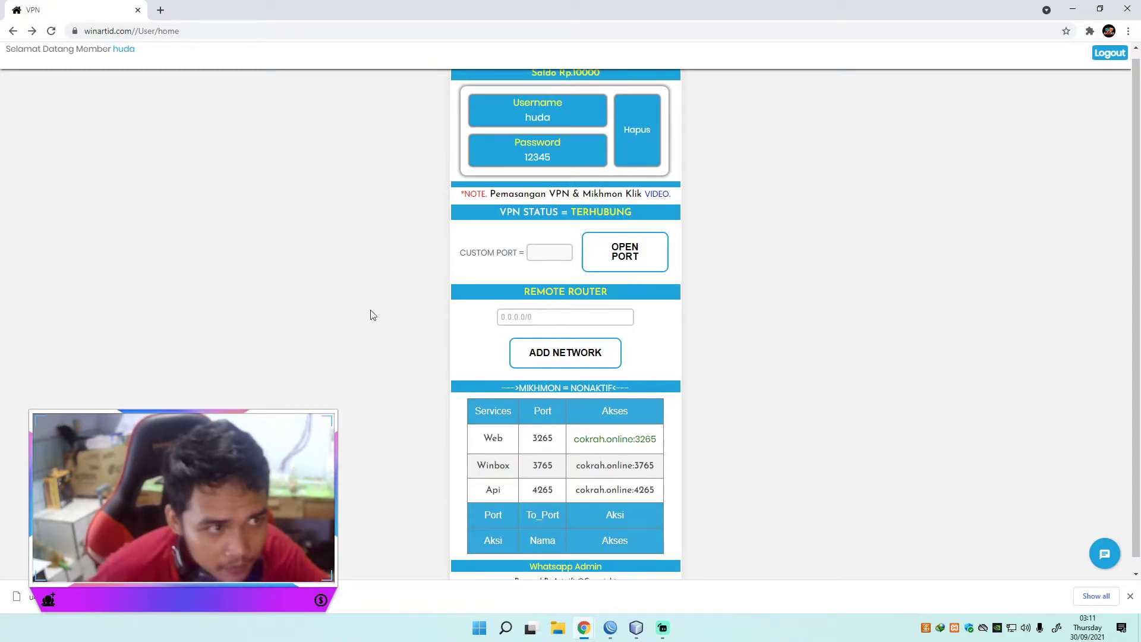
click(548, 316)
click(452, 320)
click(514, 317)
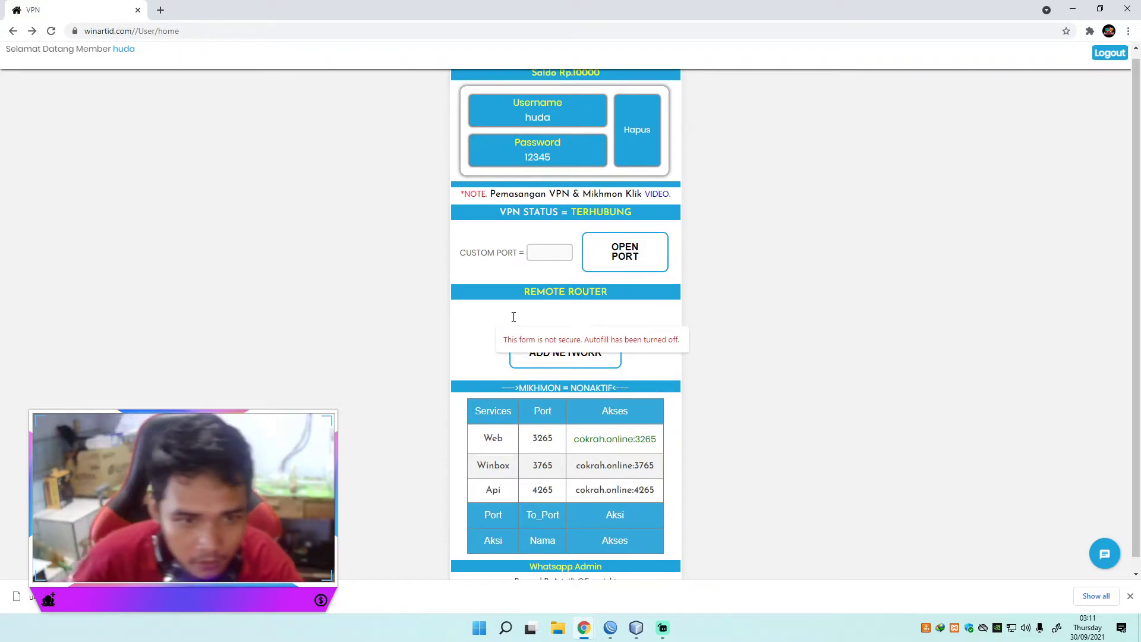
click(465, 321)
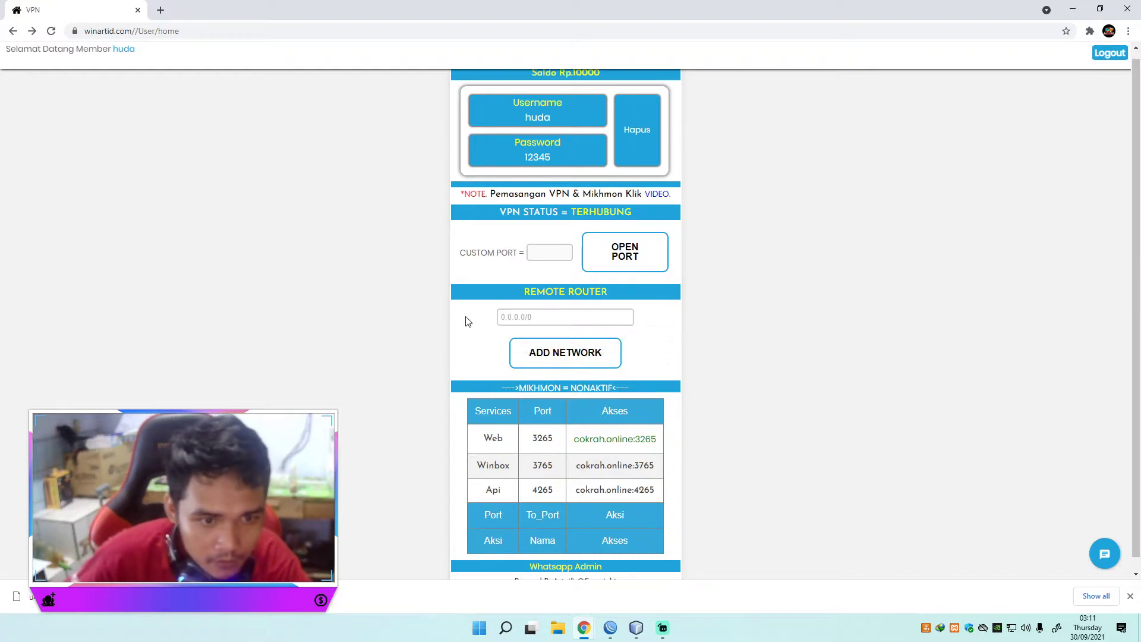
click(516, 319)
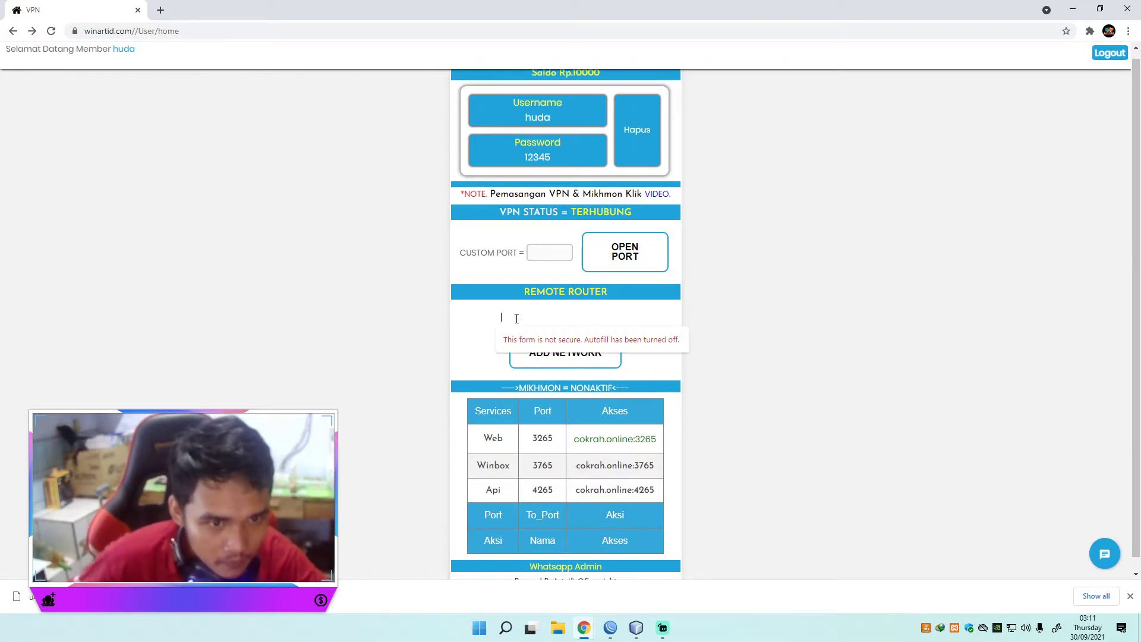
click(480, 332)
Switch to WinBox, maximize its window and close the Resources and Terminal windows
click(610, 628)
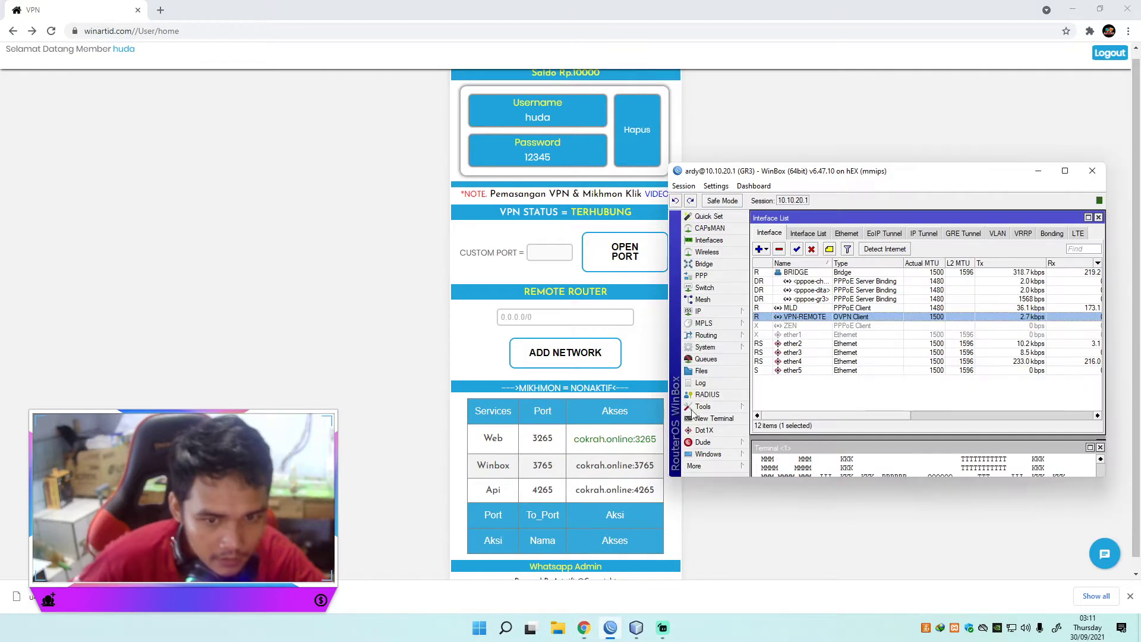
click(1065, 171)
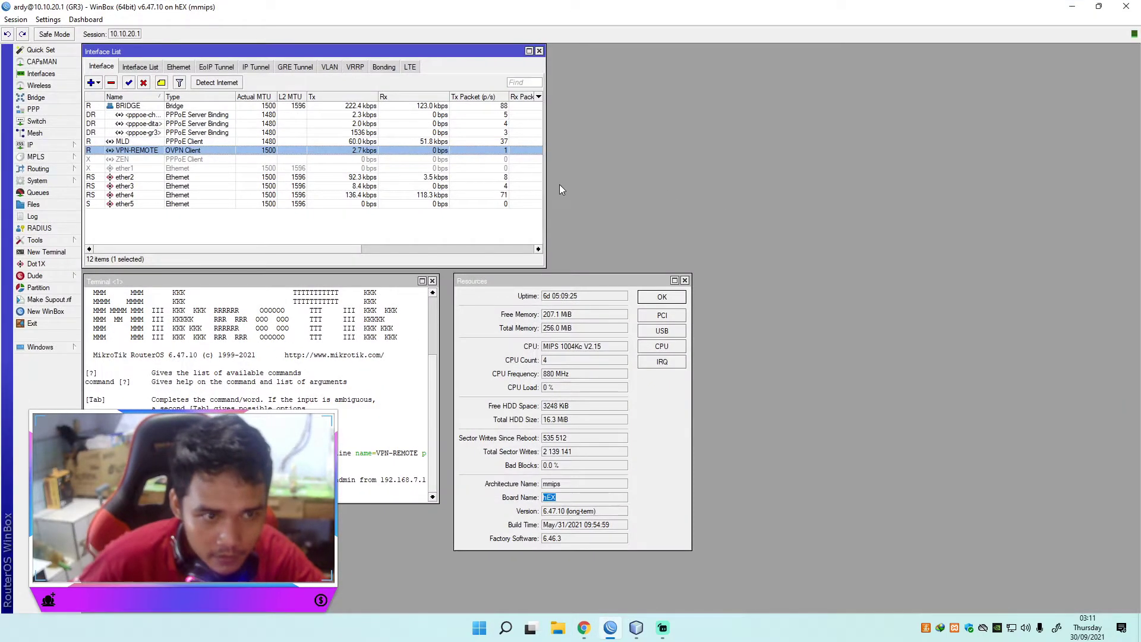
click(681, 279)
click(432, 280)
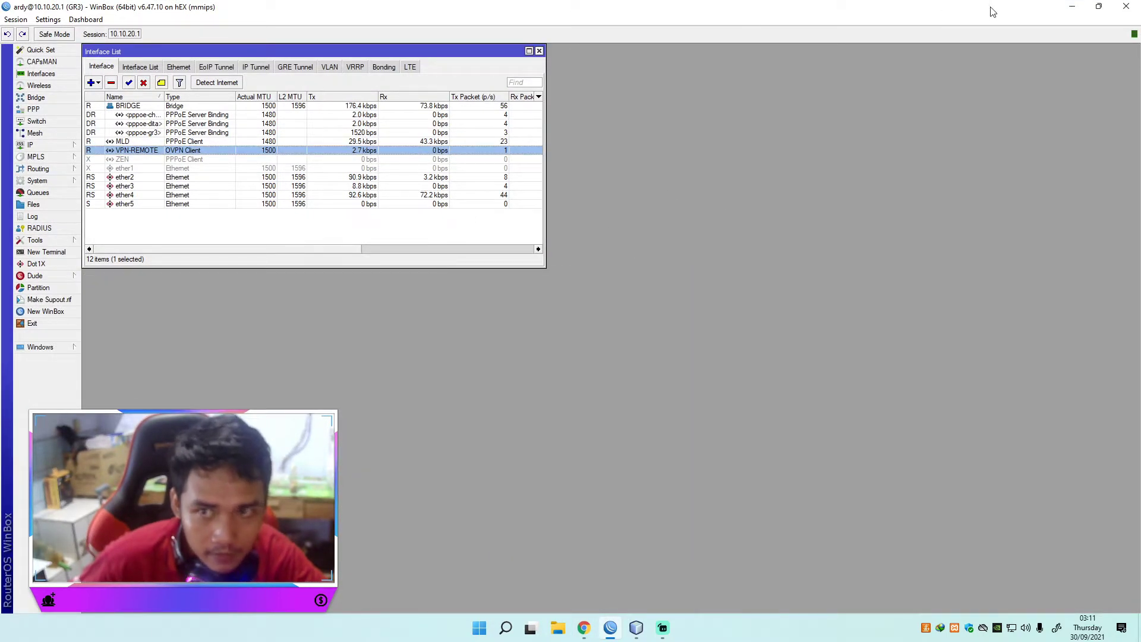
click(1071, 7)
click(522, 319)
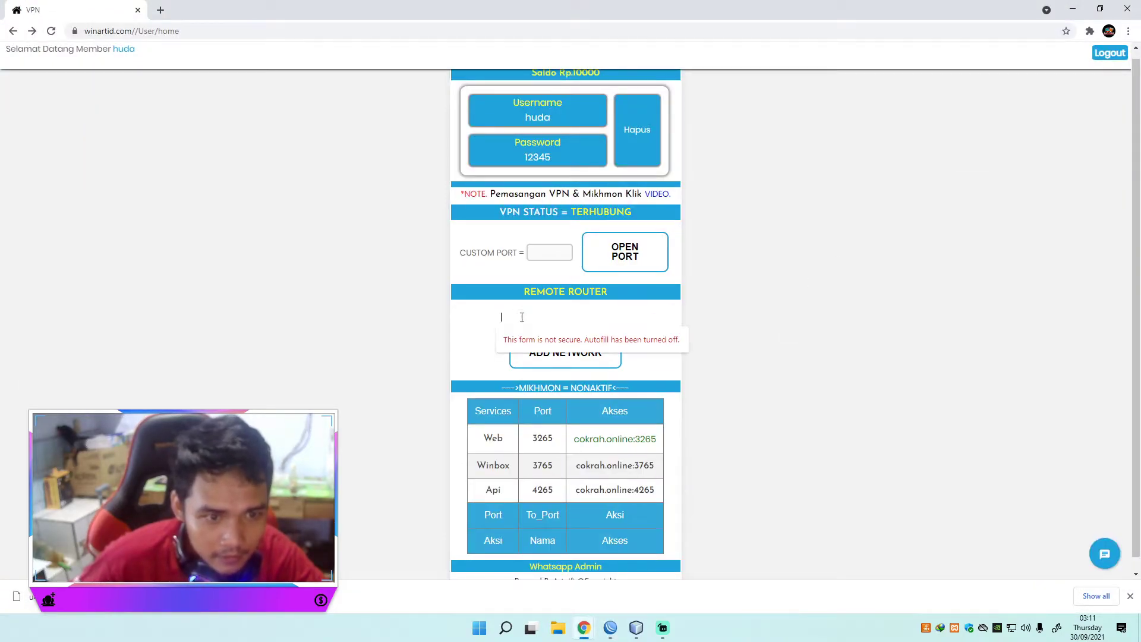
click(393, 334)
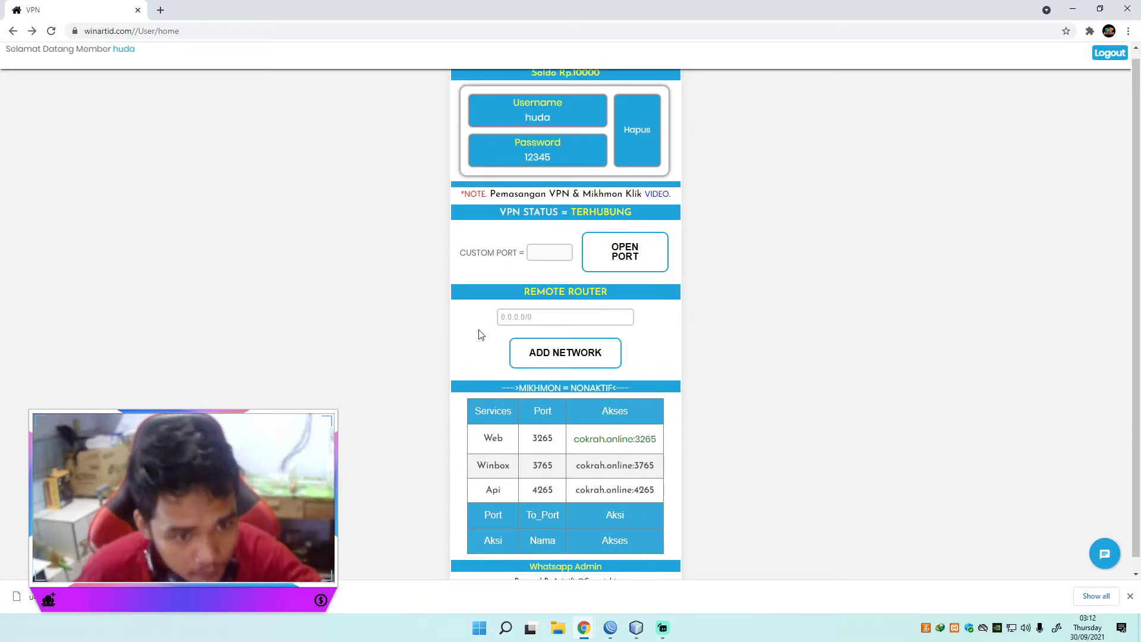
In WinBox, move the Interface List aside, show the PPP active connections and select the one with address 192.168.50.3
click(617, 628)
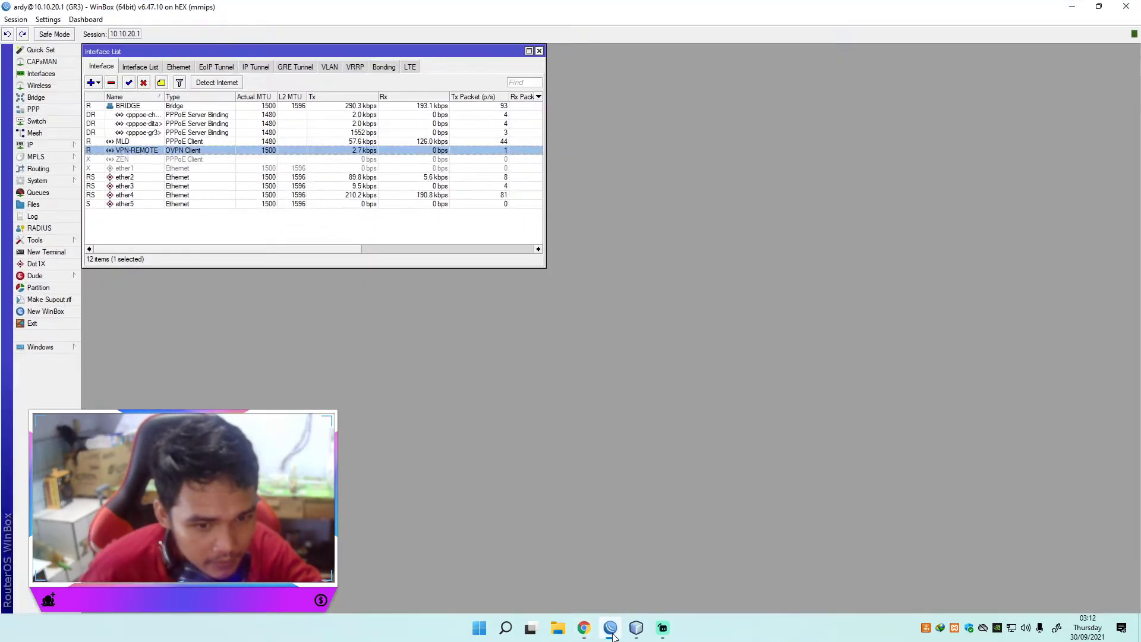
drag(202, 51, 789, 64)
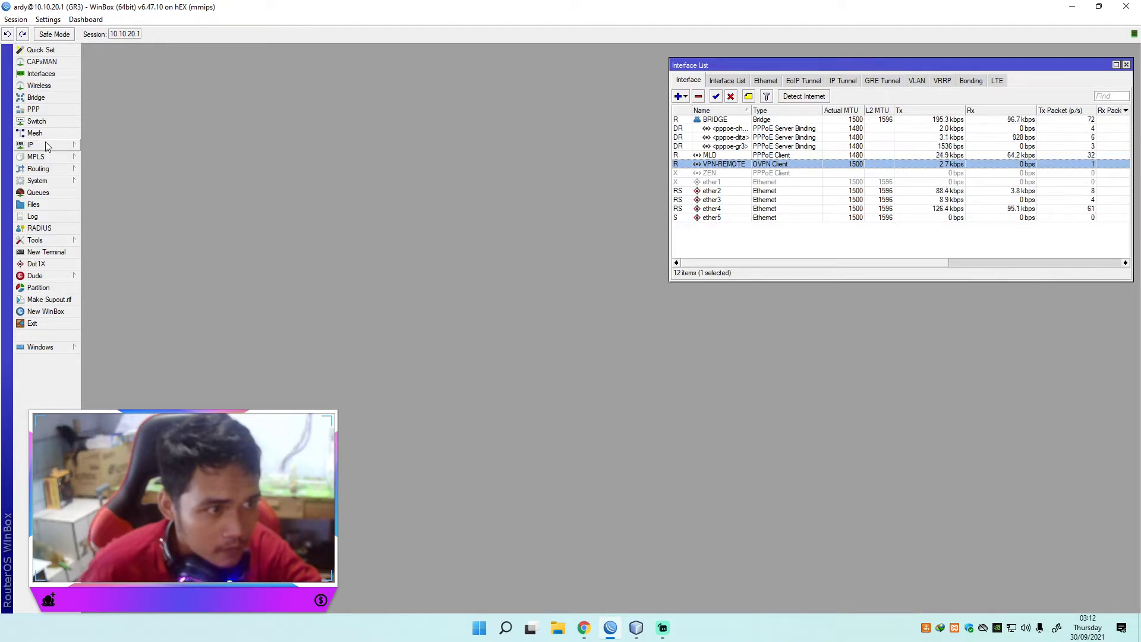
click(47, 112)
drag(343, 227, 315, 191)
drag(292, 246, 308, 246)
click(389, 215)
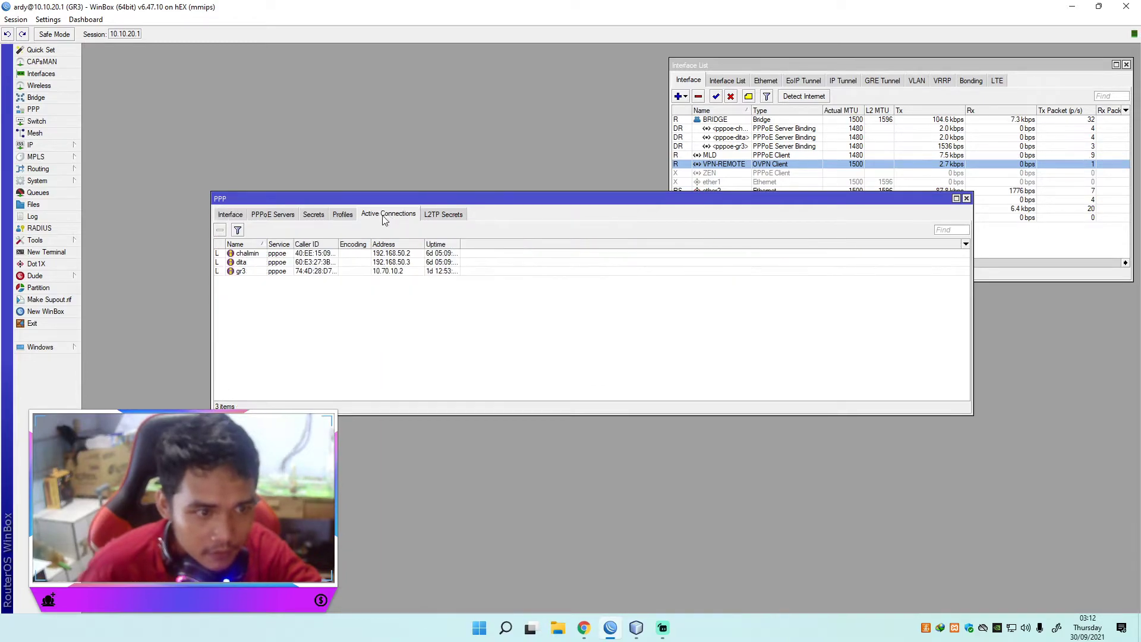
click(249, 263)
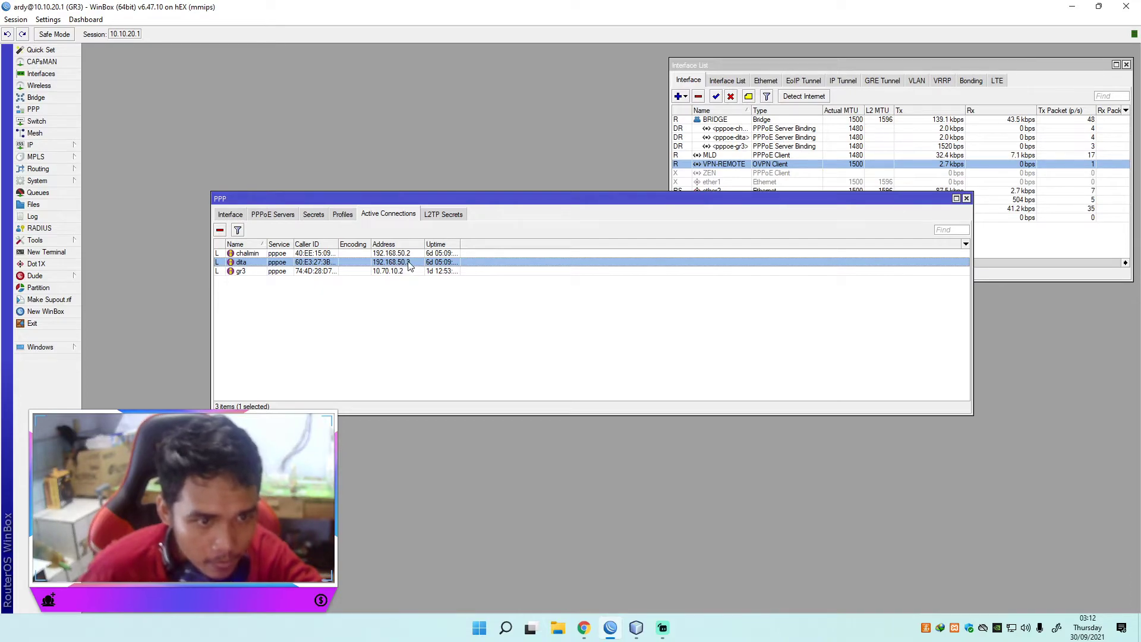
drag(410, 200, 455, 230)
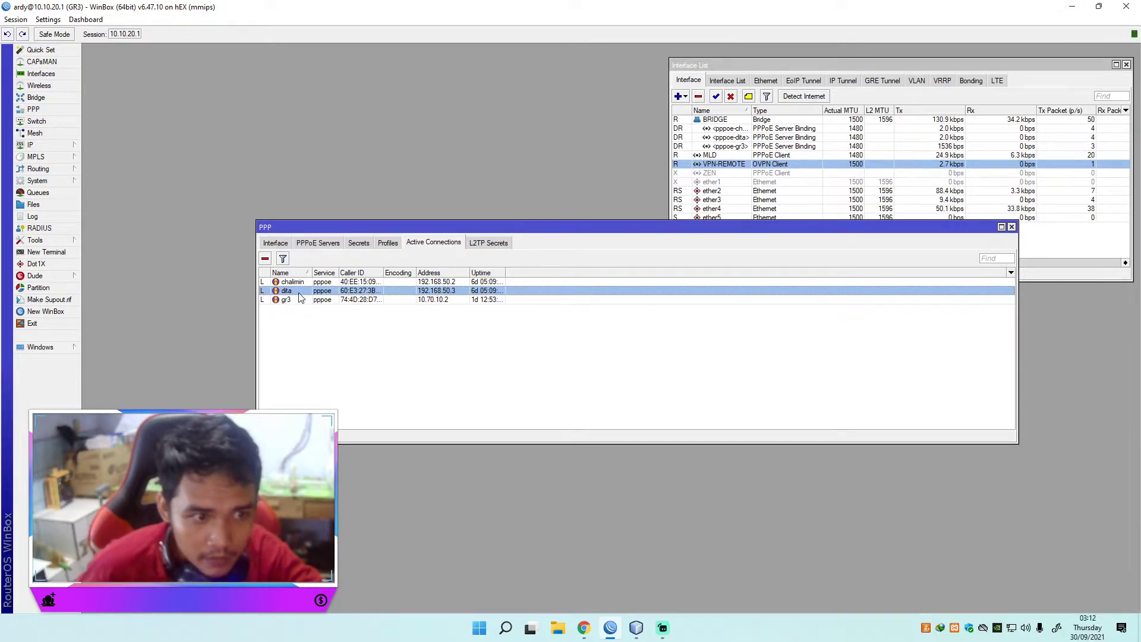
click(1072, 7)
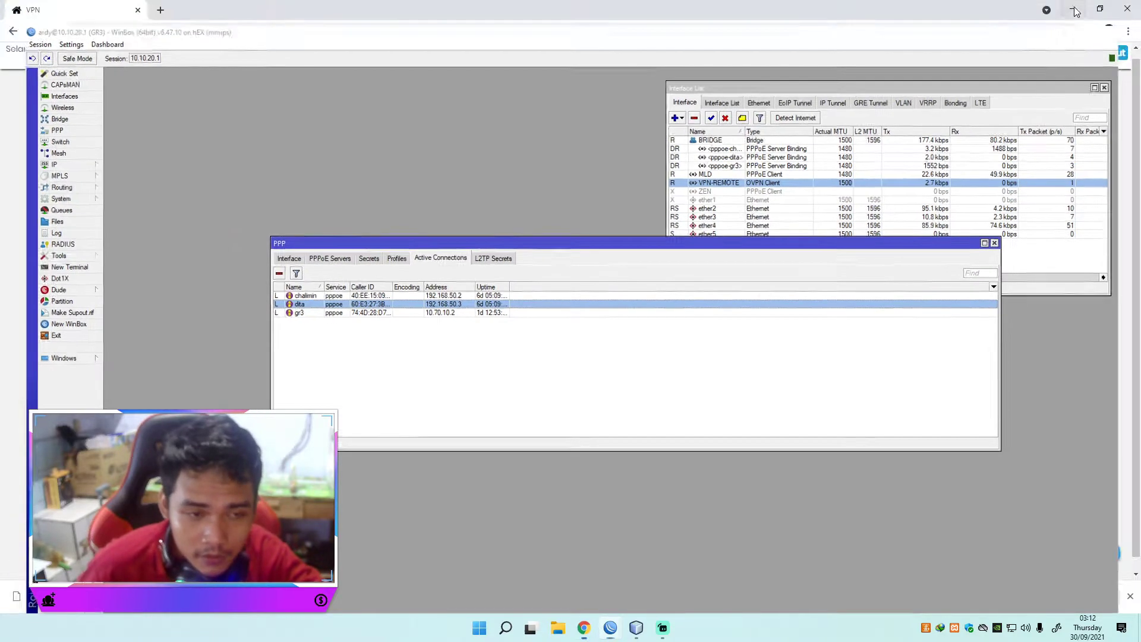
click(519, 321)
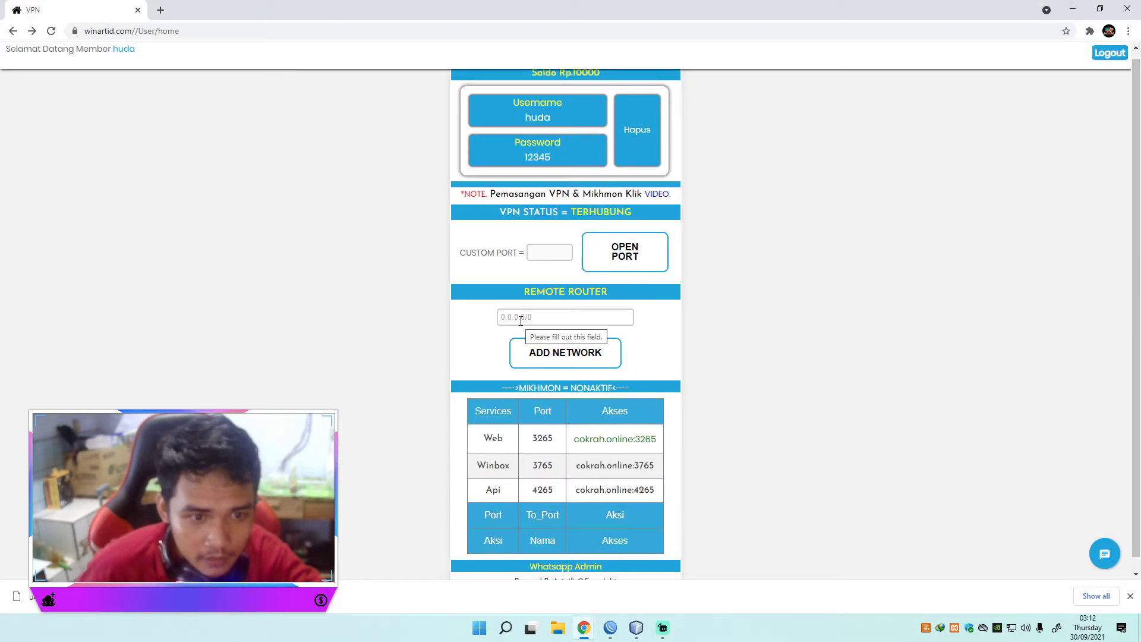
click(611, 630)
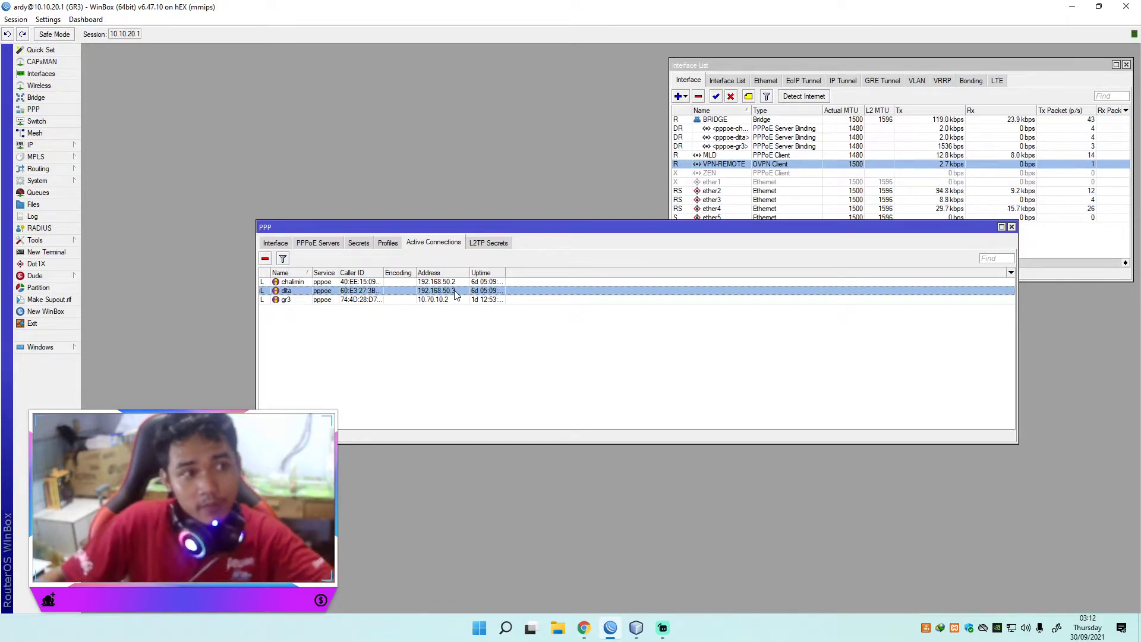
Switch to the VPN member page in Chrome and add the network 192.168.50.0/24 under Remote Router
mouse_move(583, 628)
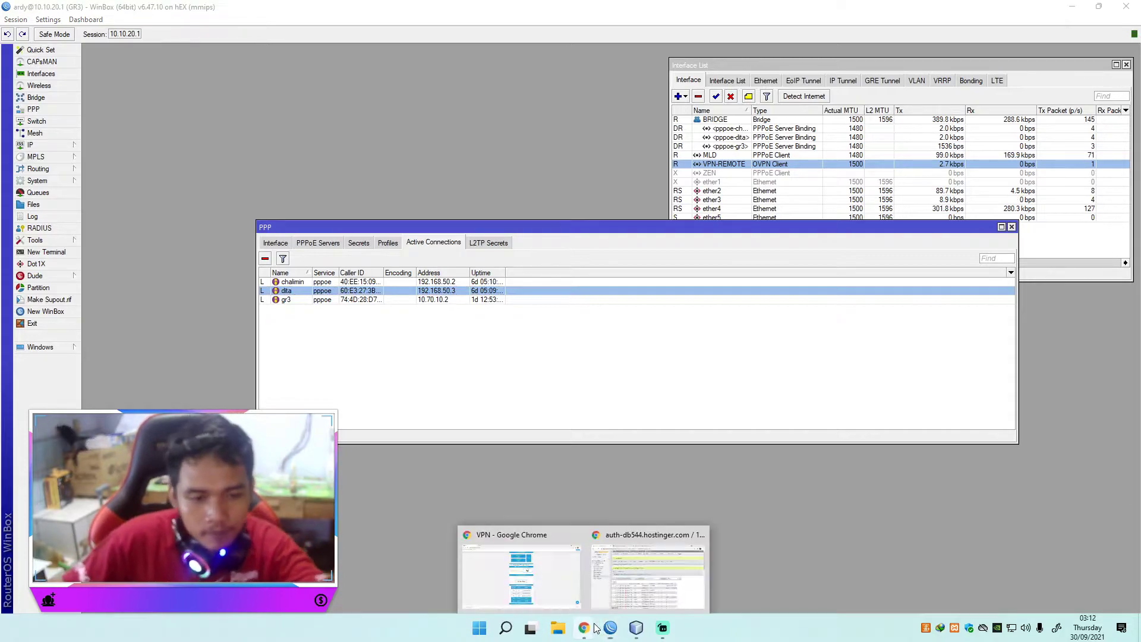
click(556, 598)
click(523, 319)
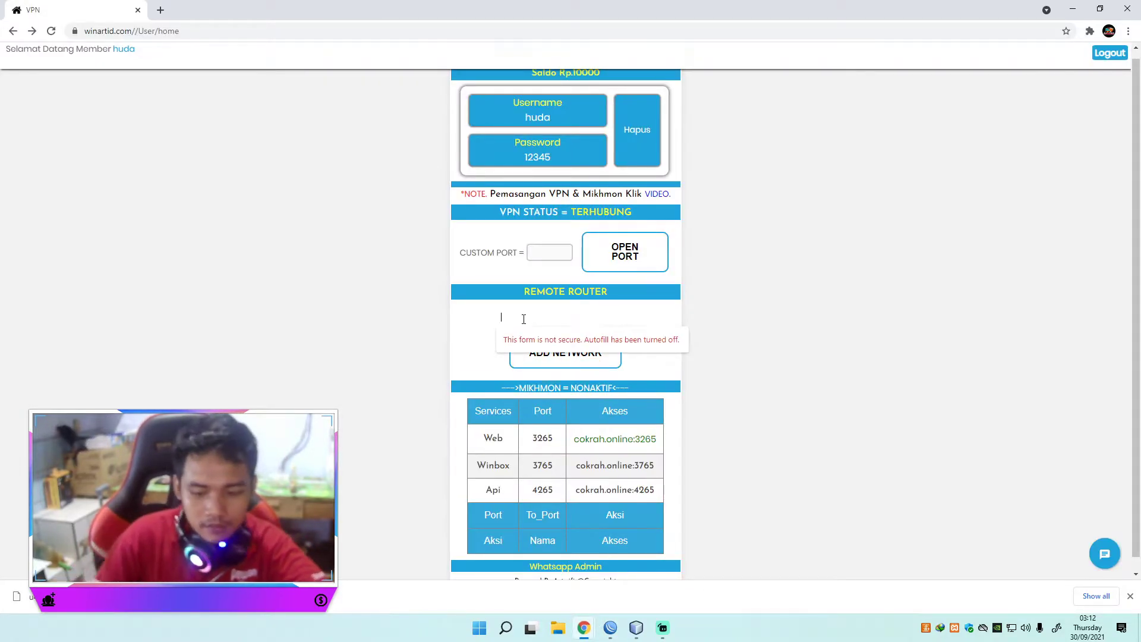
text(192.168.50)
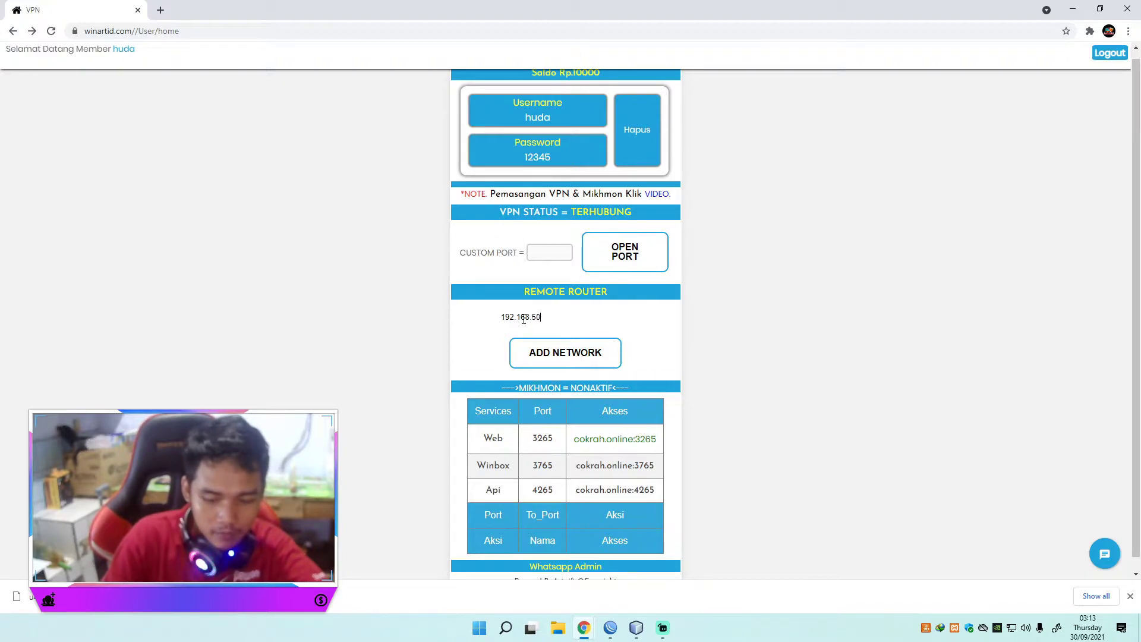
text(.0/24)
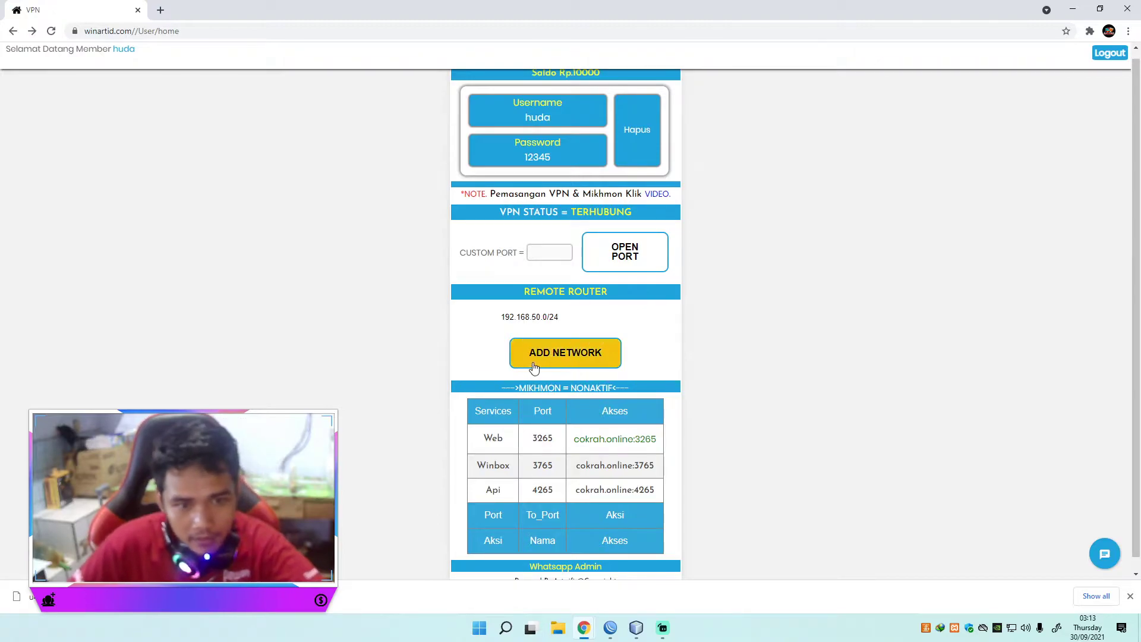
click(565, 360)
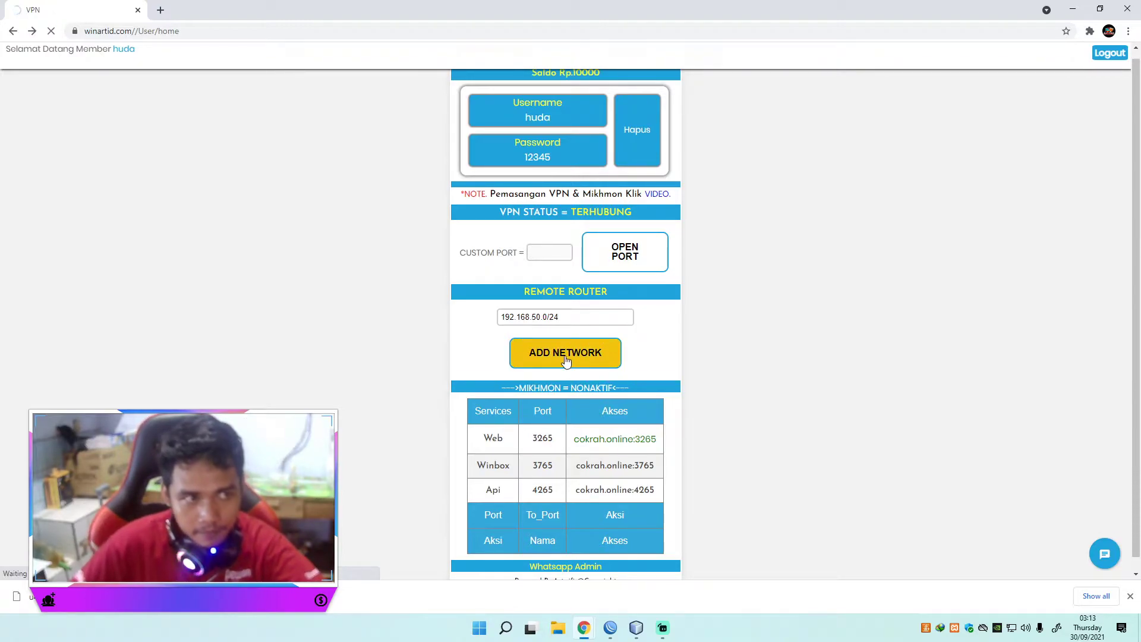
scroll(708, 349, down, 1)
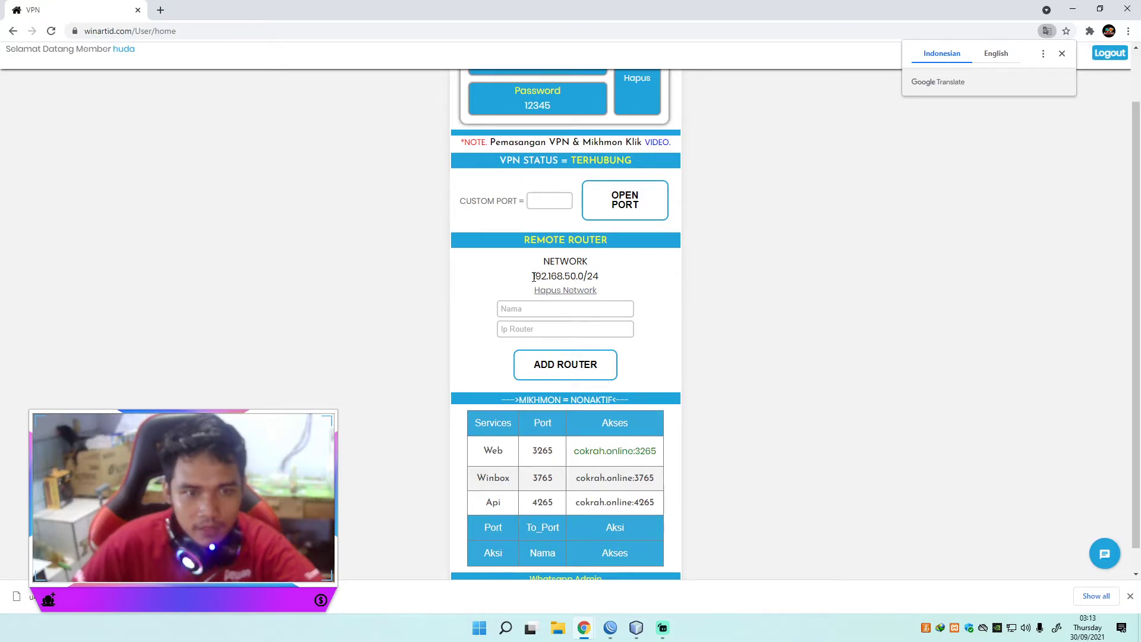
drag(533, 277, 593, 276)
click(605, 279)
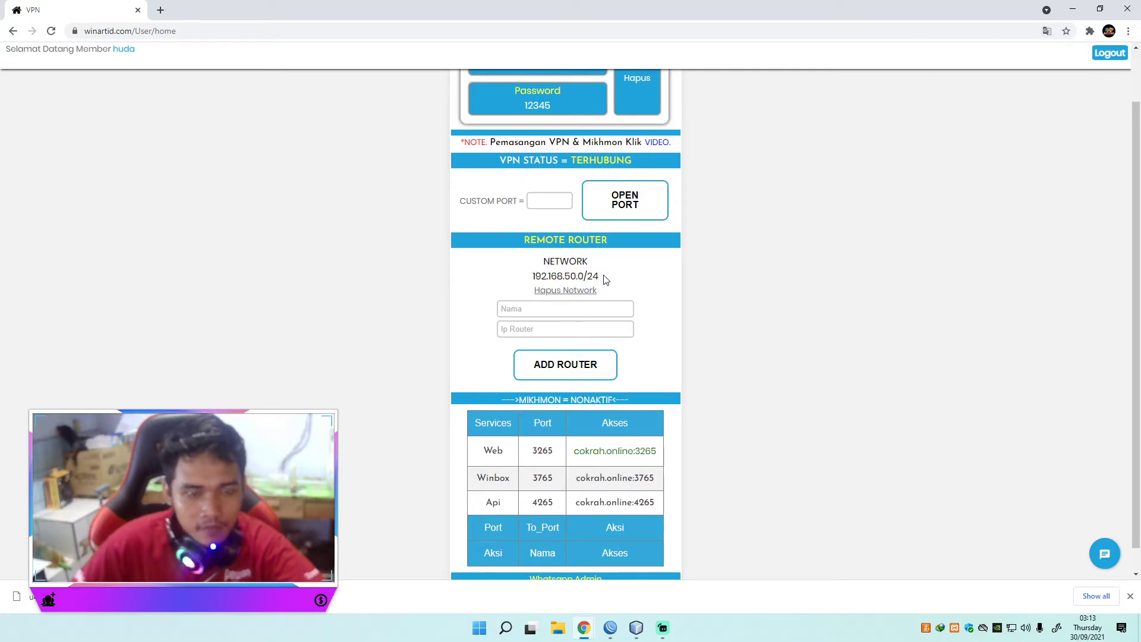
Check the name and IP address of the 192.168.50.3 client among WinBox's PPP active connections, returning to the VPN member page in Chrome
click(618, 632)
click(448, 300)
click(448, 292)
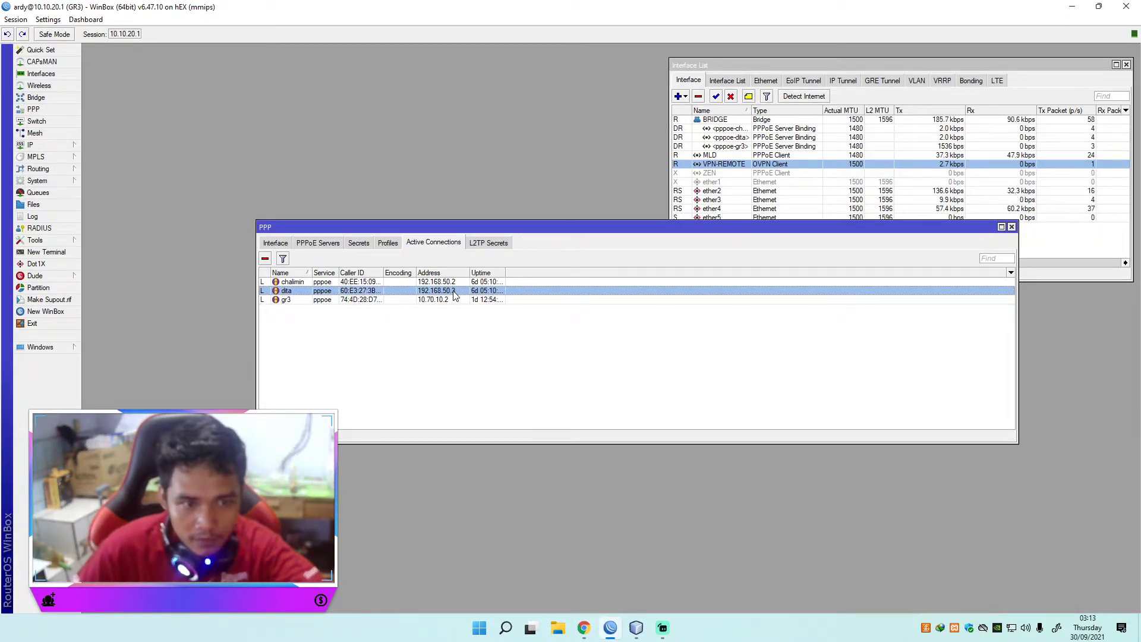
mouse_move(583, 627)
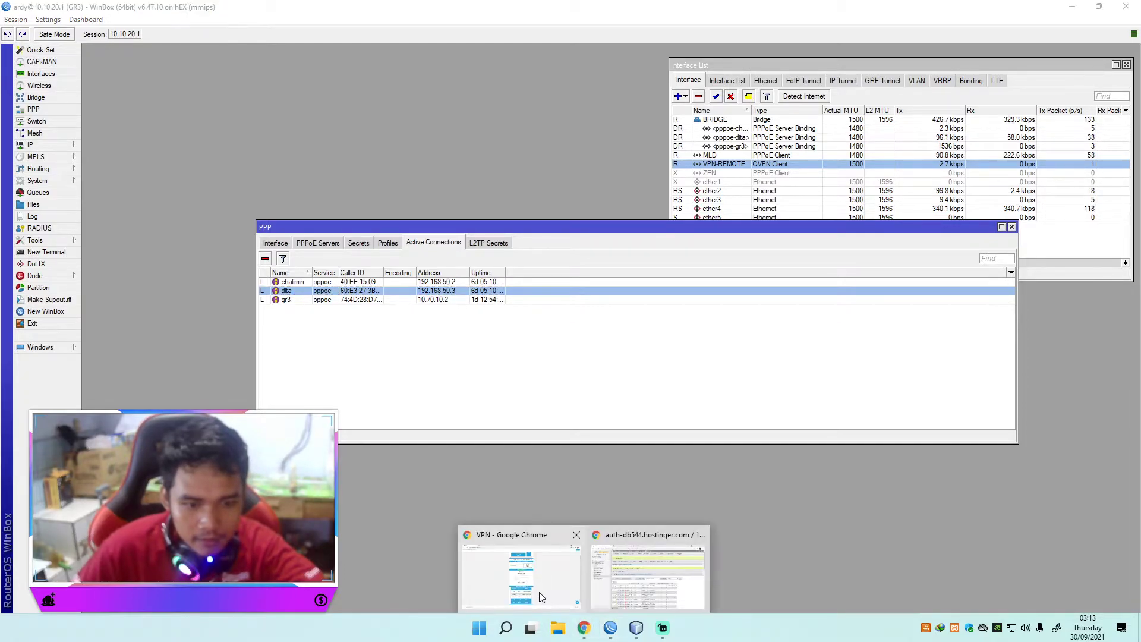
click(576, 580)
click(517, 309)
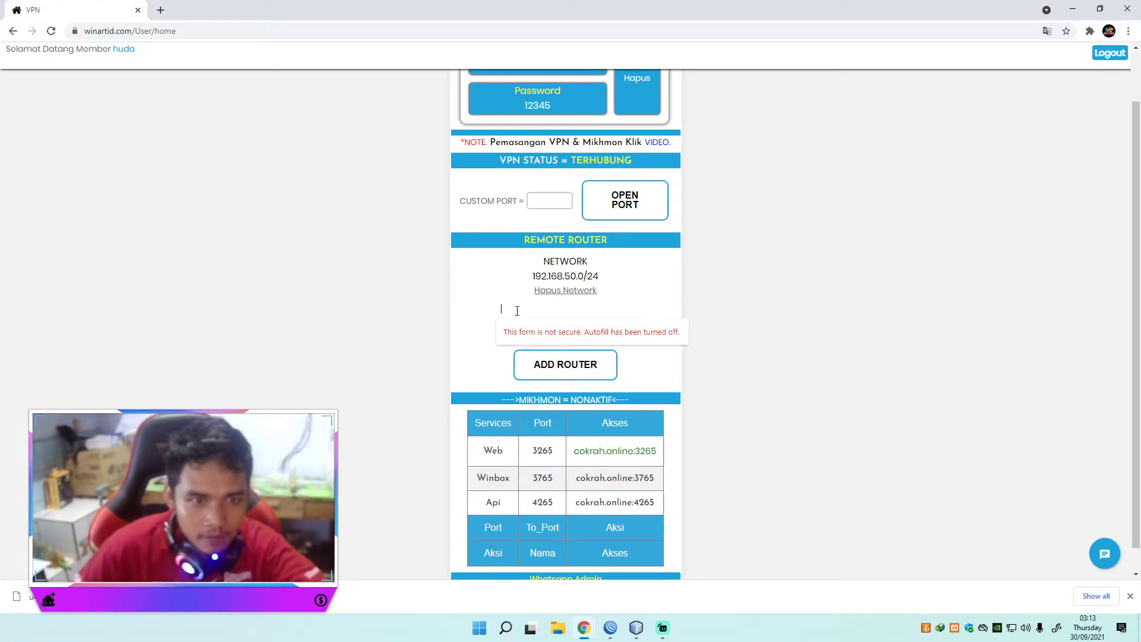
click(611, 627)
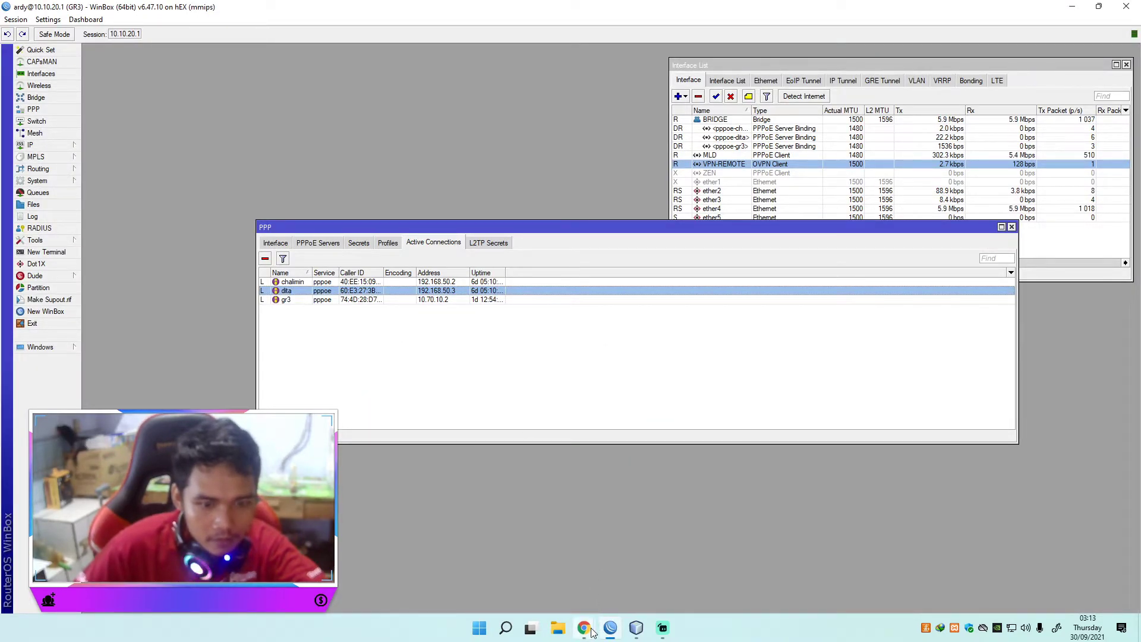
mouse_move(593, 632)
click(523, 579)
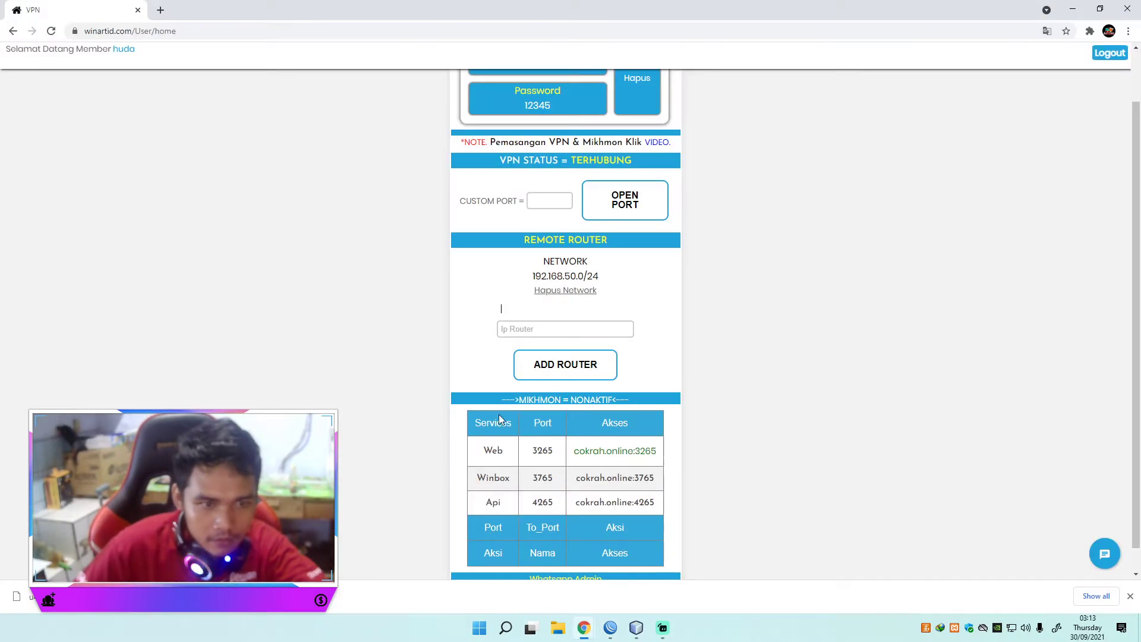
Add a router under Remote Router with the client's name and the IP address 192.168.50.3
click(515, 313)
text(dita)
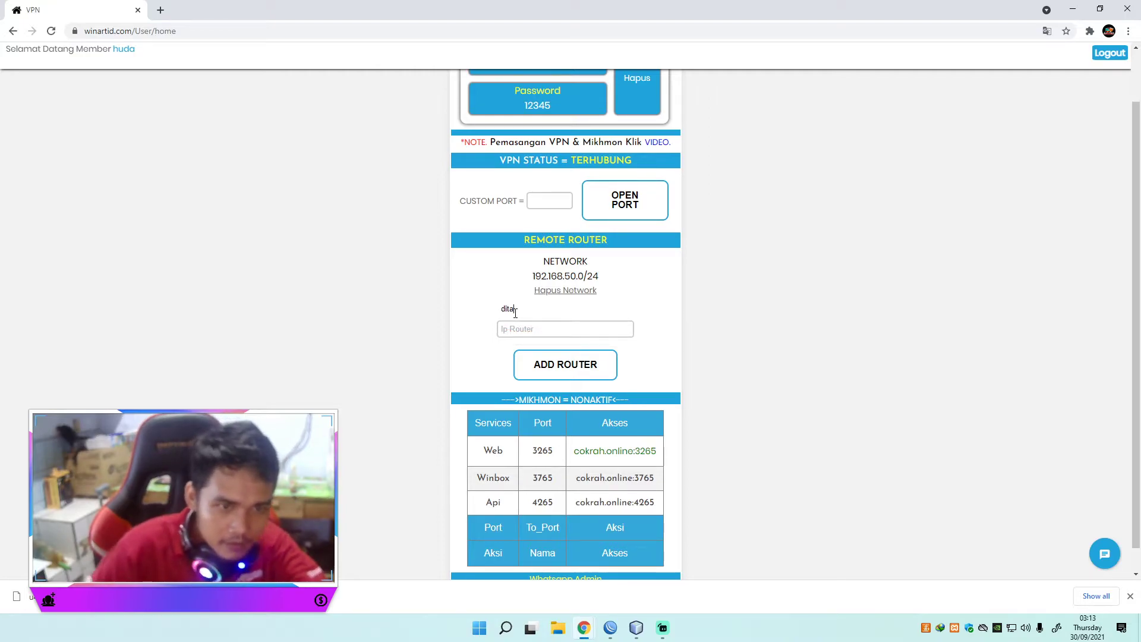
click(528, 333)
text(1)
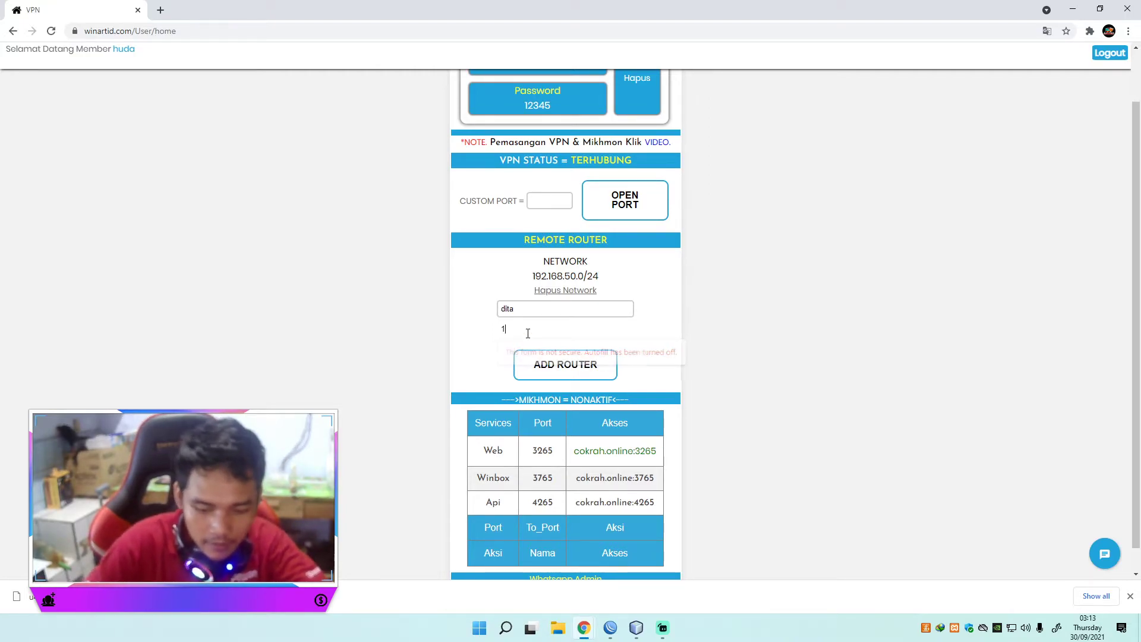
text(92.168.50.3)
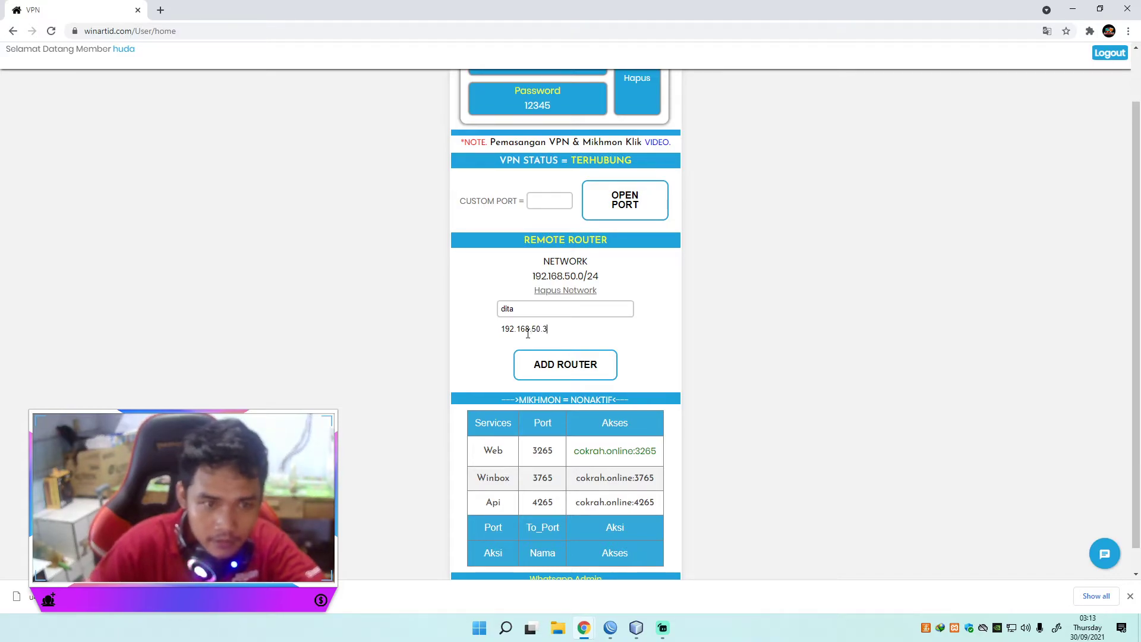
click(564, 367)
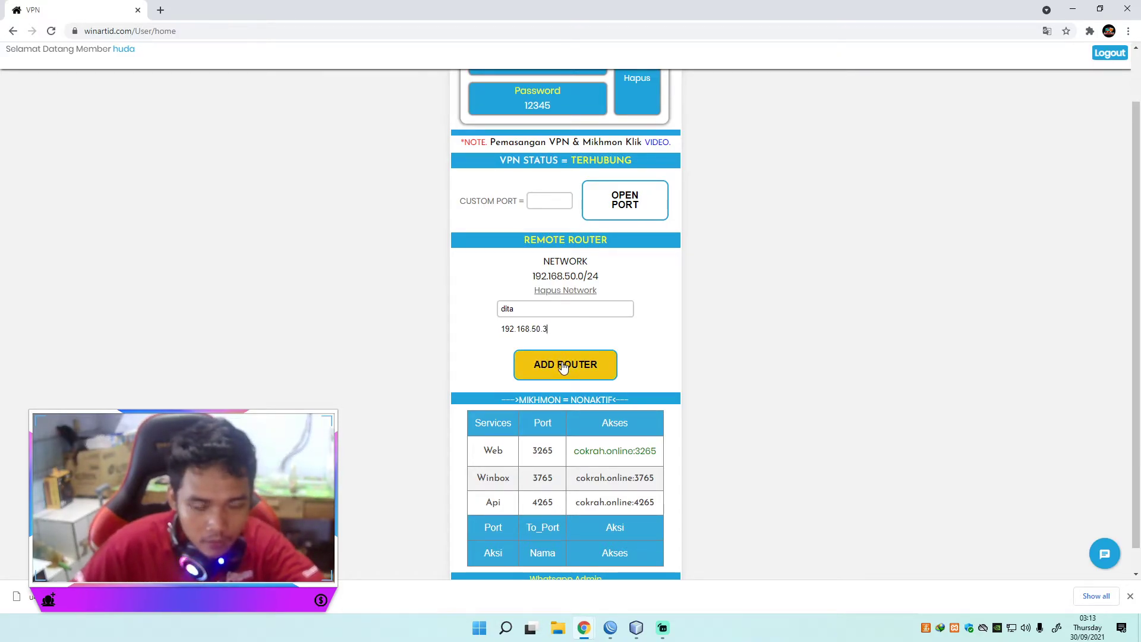
click(563, 367)
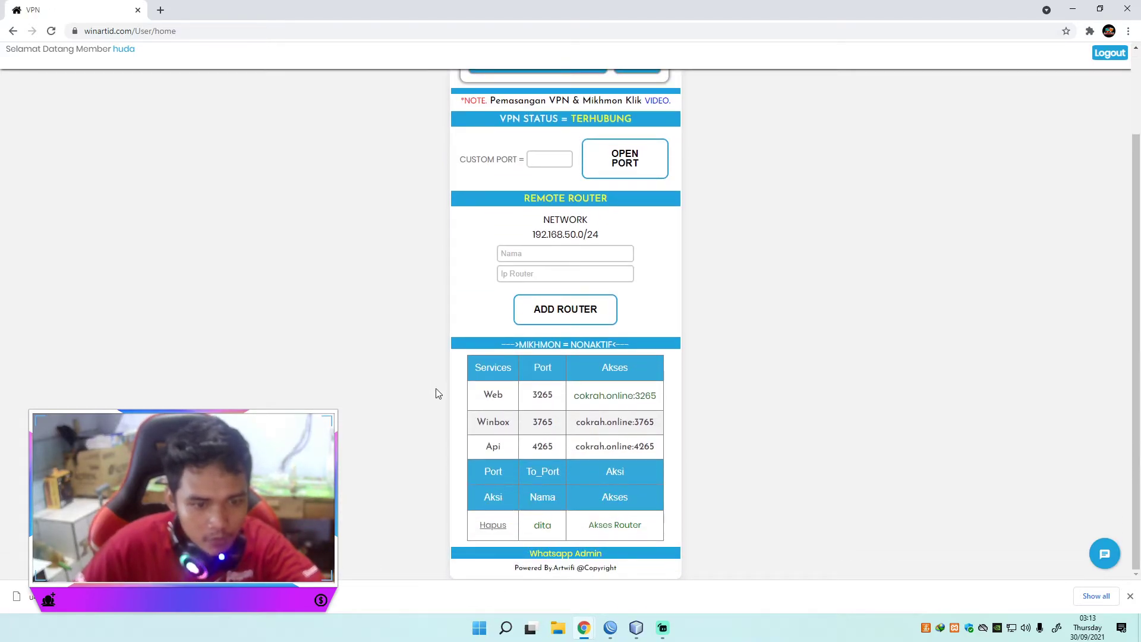
Open the newly added router's remote access page and return to the VPN member page
click(616, 526)
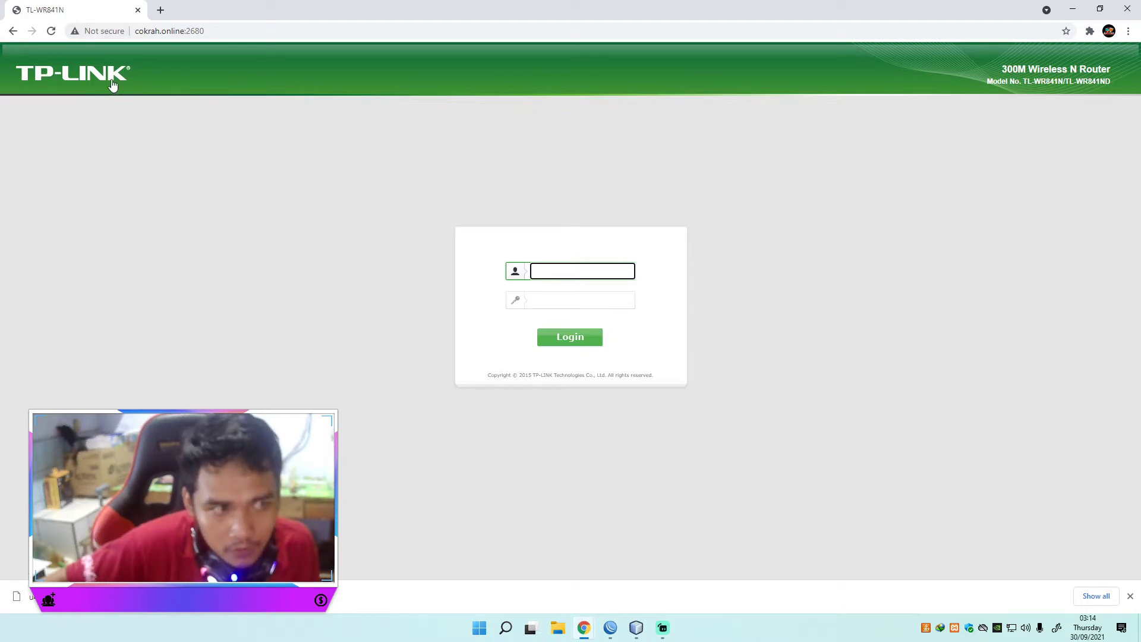
click(12, 31)
scroll(562, 400, down, 2)
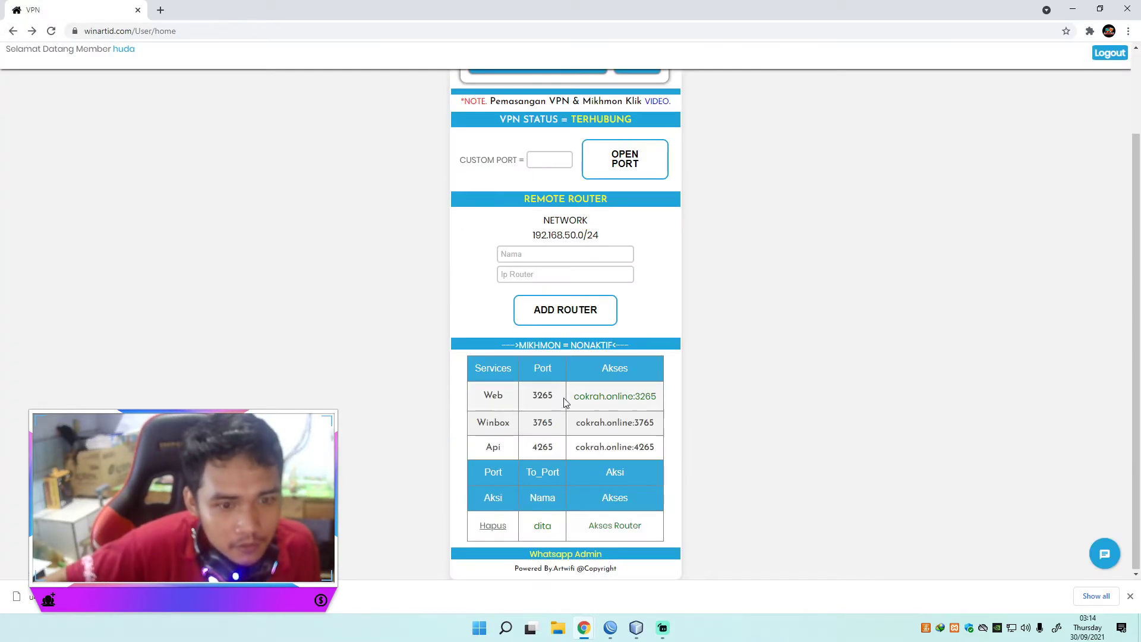
Switch to WinBox, select the active connection with address 192.168.50.2 to read its name, and minimize WinBox to return to the member page
click(524, 257)
click(607, 586)
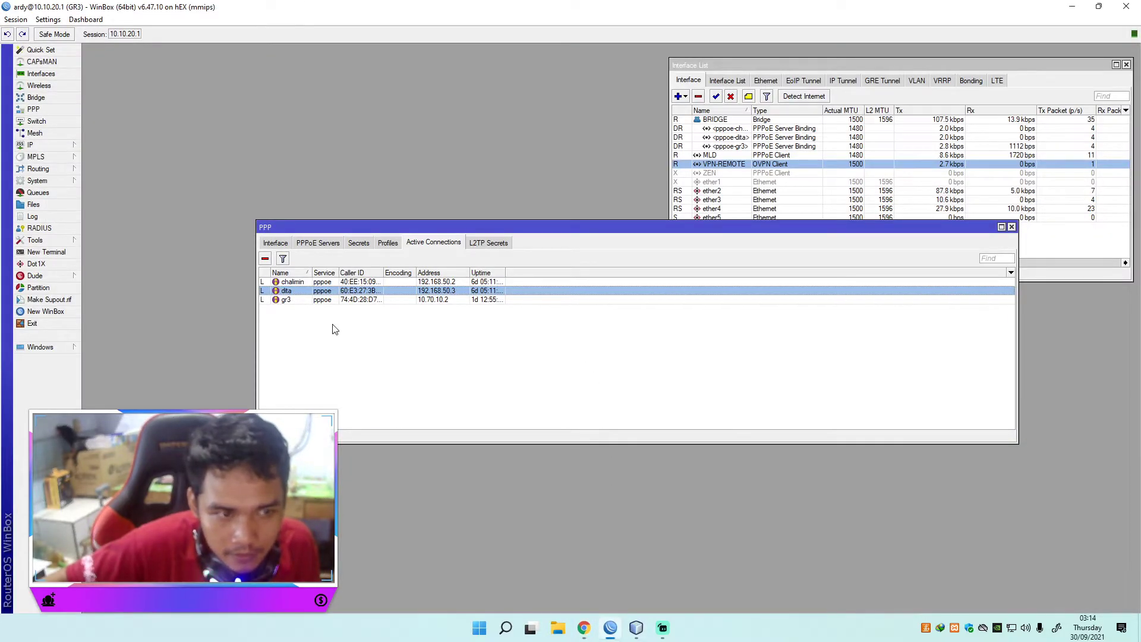
click(298, 300)
click(291, 291)
click(284, 284)
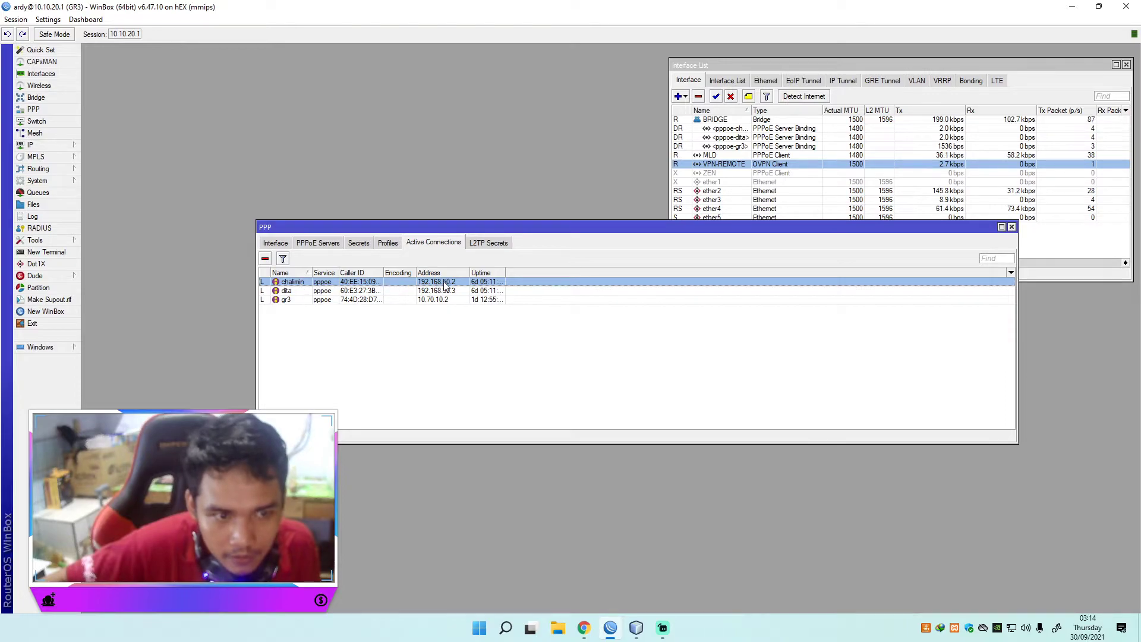
click(1072, 10)
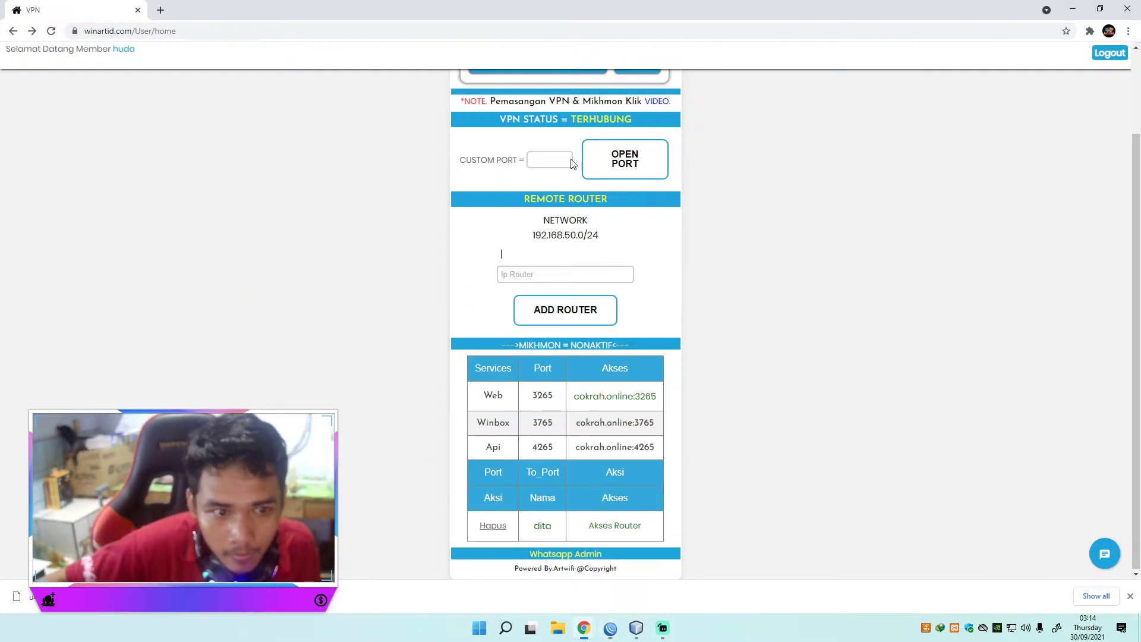
Add a second router under Remote Router with the client's name and the IP address 192.168.50.2
click(527, 262)
text(chalimin)
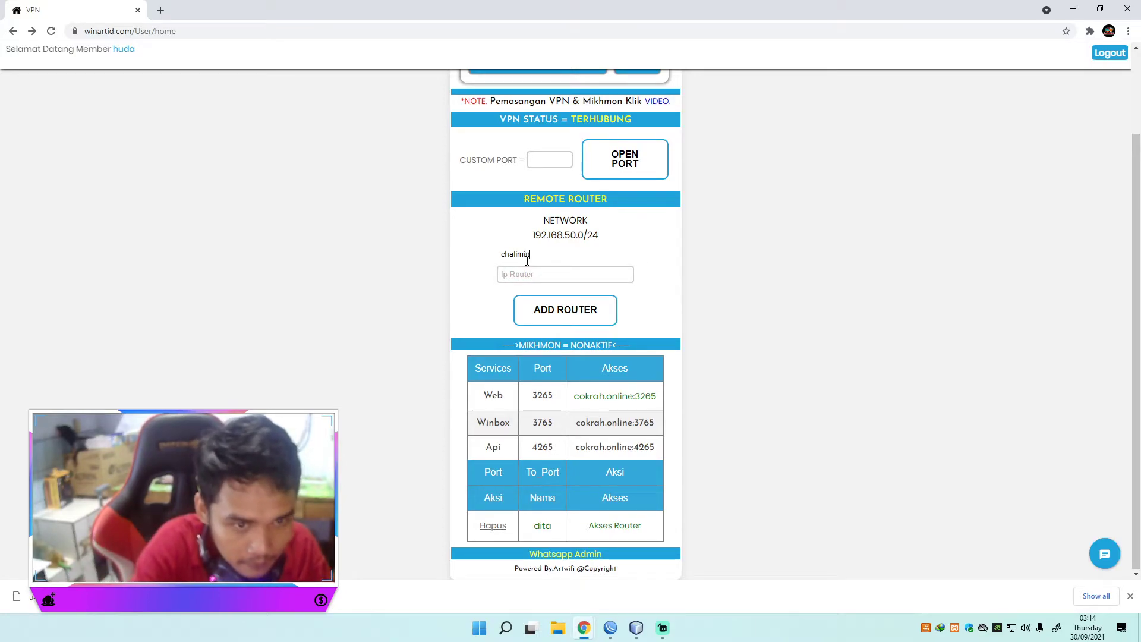
click(531, 276)
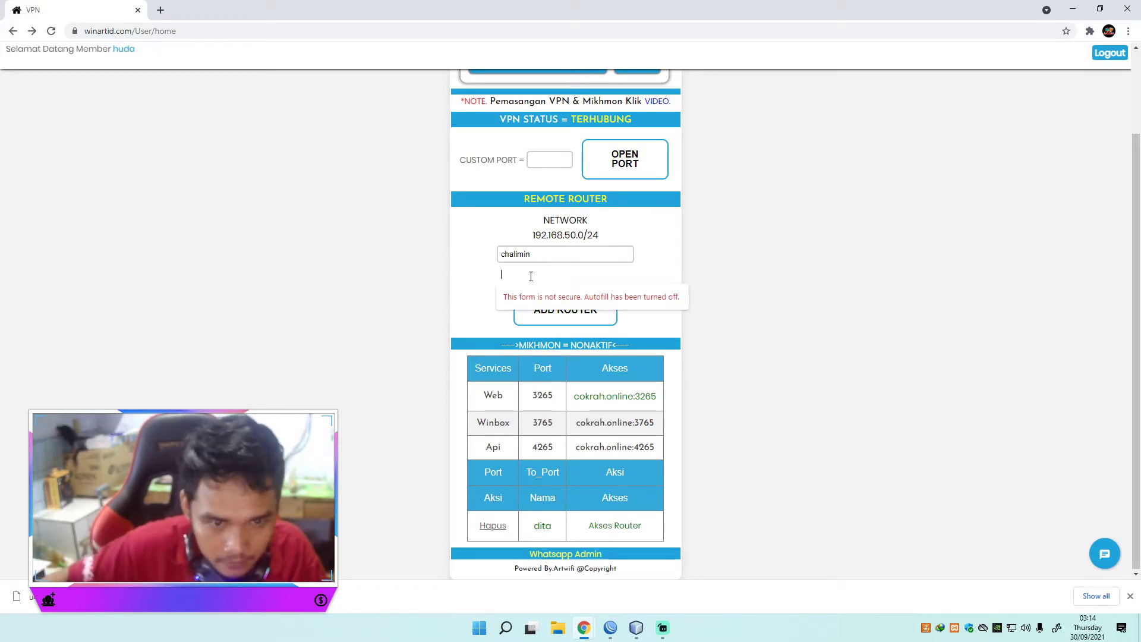
text(192.168.50.2)
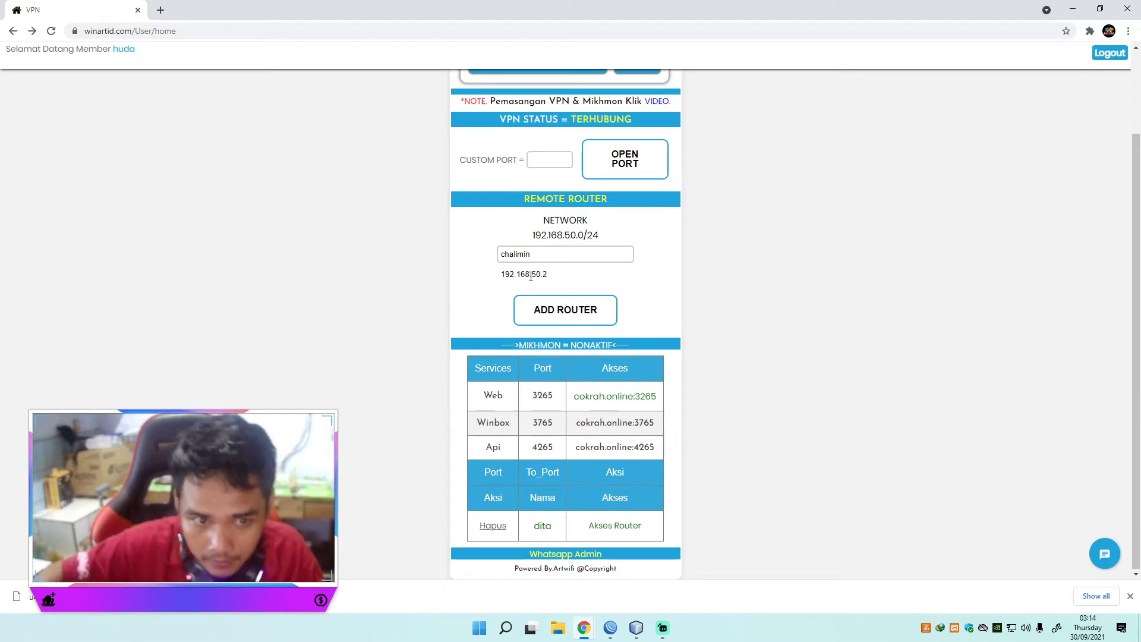
click(575, 308)
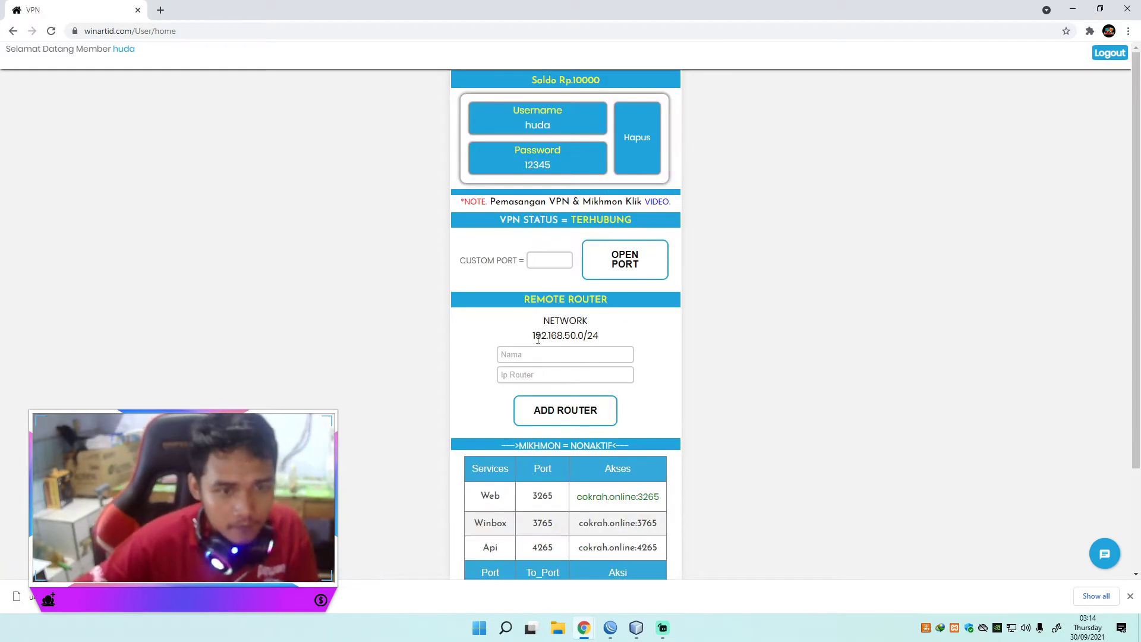
Open the remote access page of the second router in the list and return to the VPN member page
scroll(569, 321, down, 2)
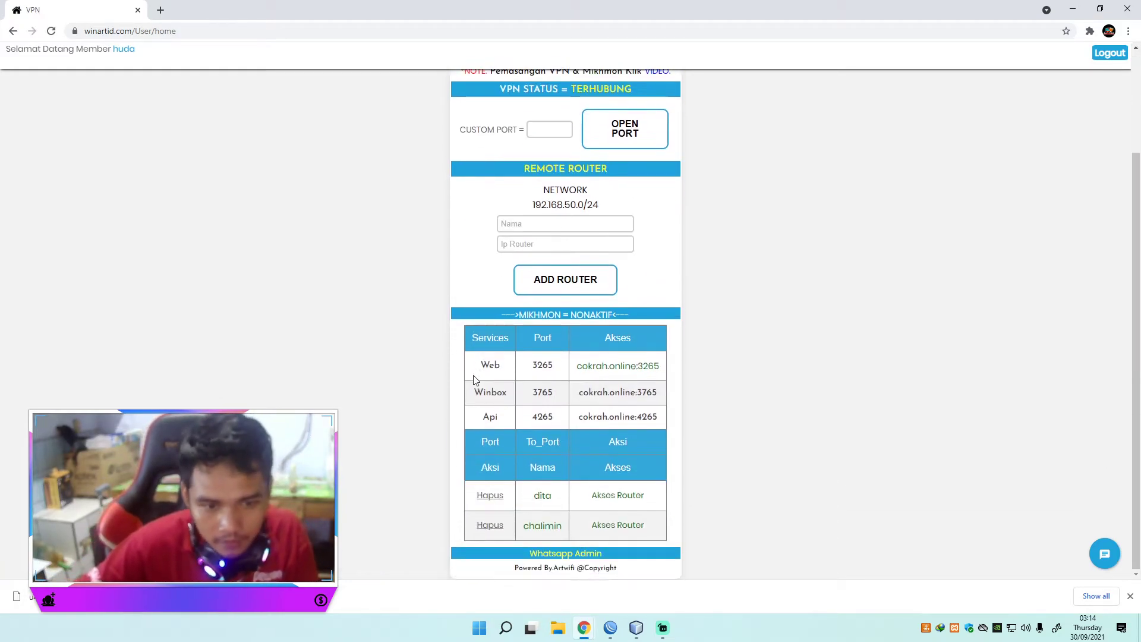
click(611, 527)
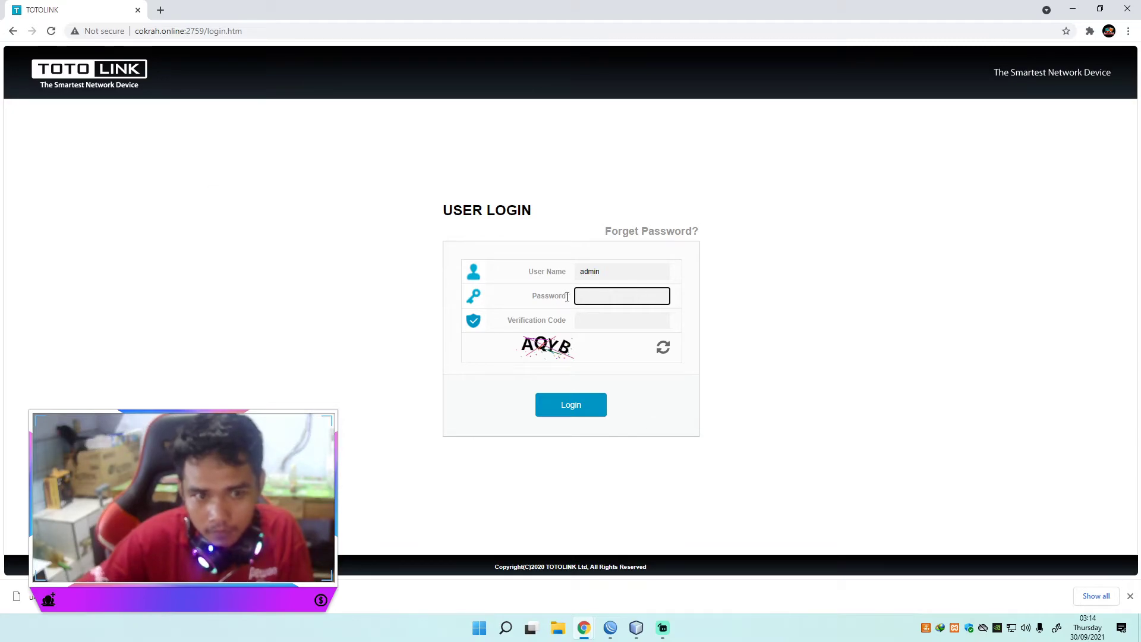
click(14, 32)
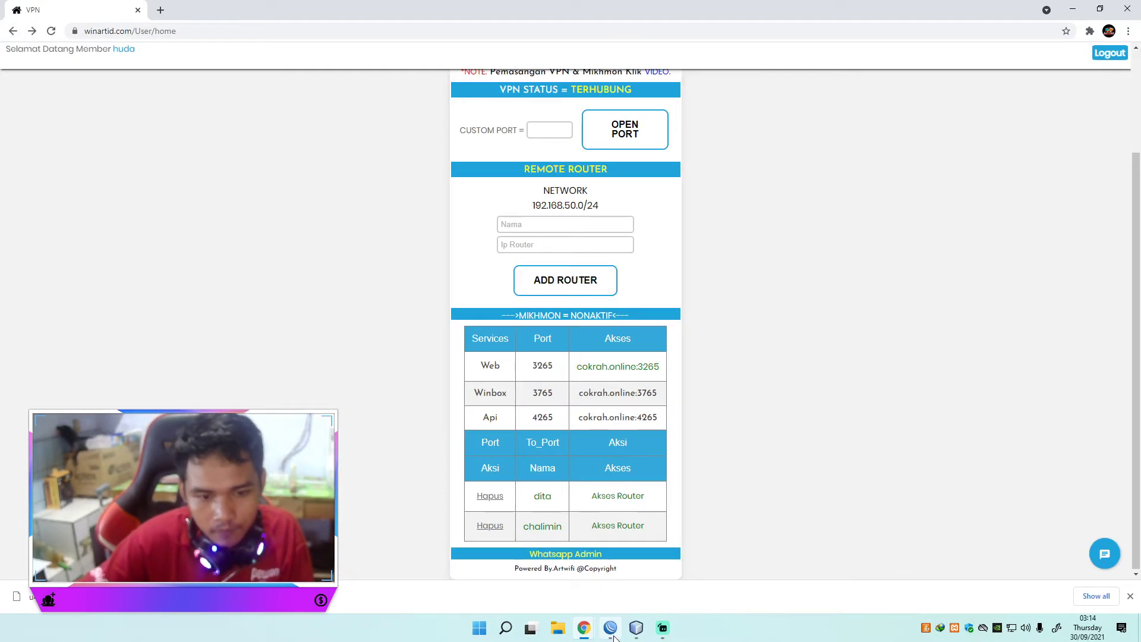
Switch to WinBox, open a terminal beside the PPP window and ping 192.168.50.2, stopping the ping after a few replies
click(609, 625)
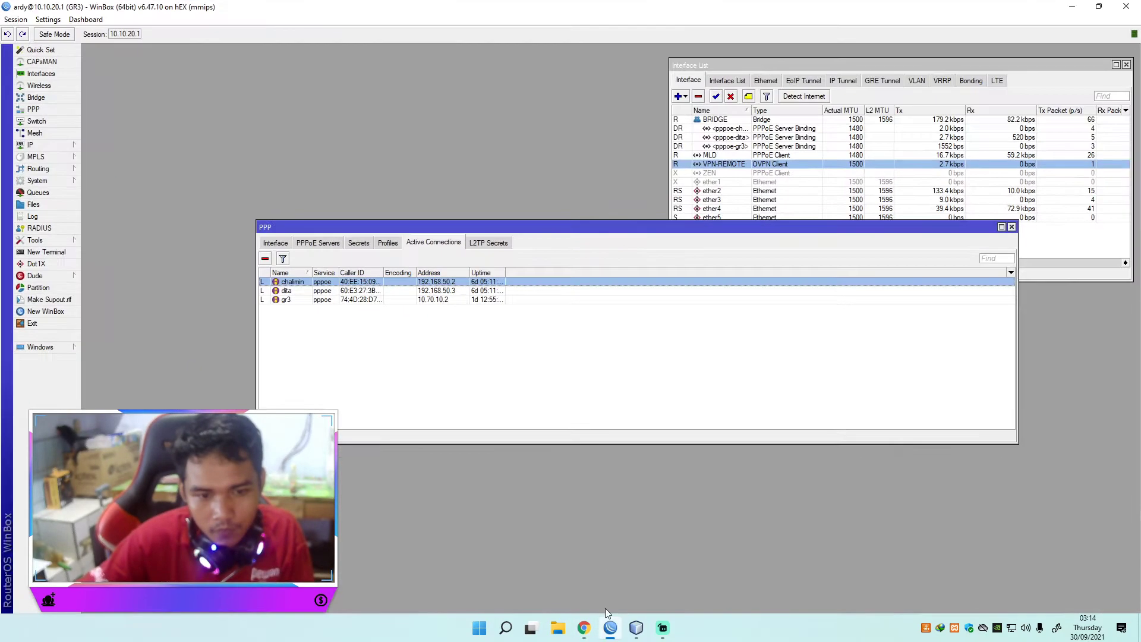
drag(441, 227, 462, 184)
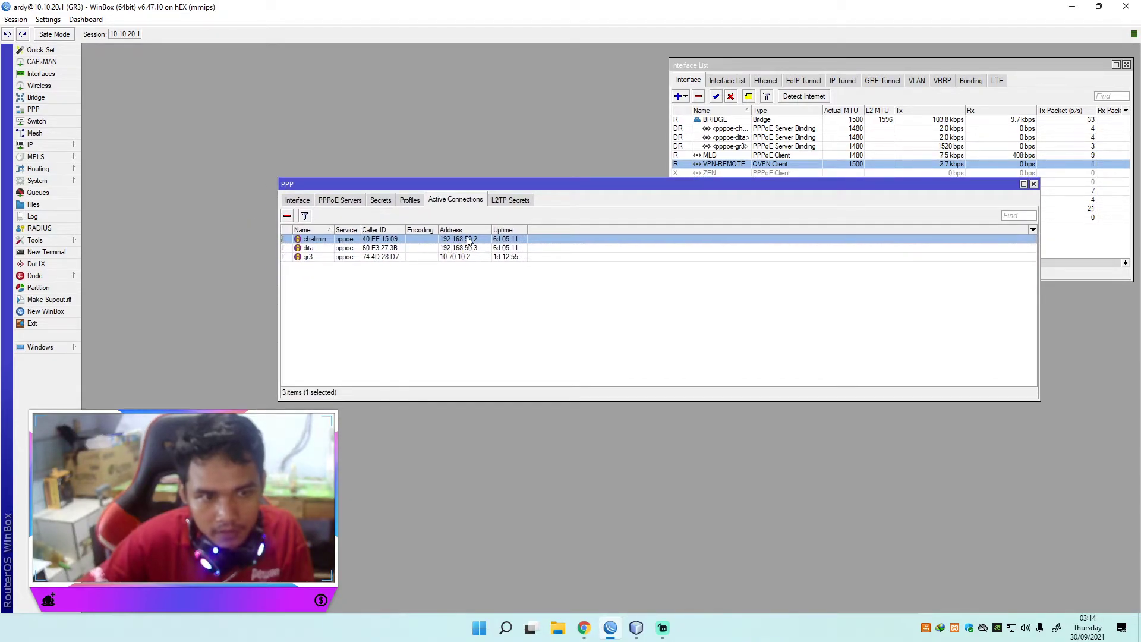
click(46, 252)
drag(266, 282, 800, 302)
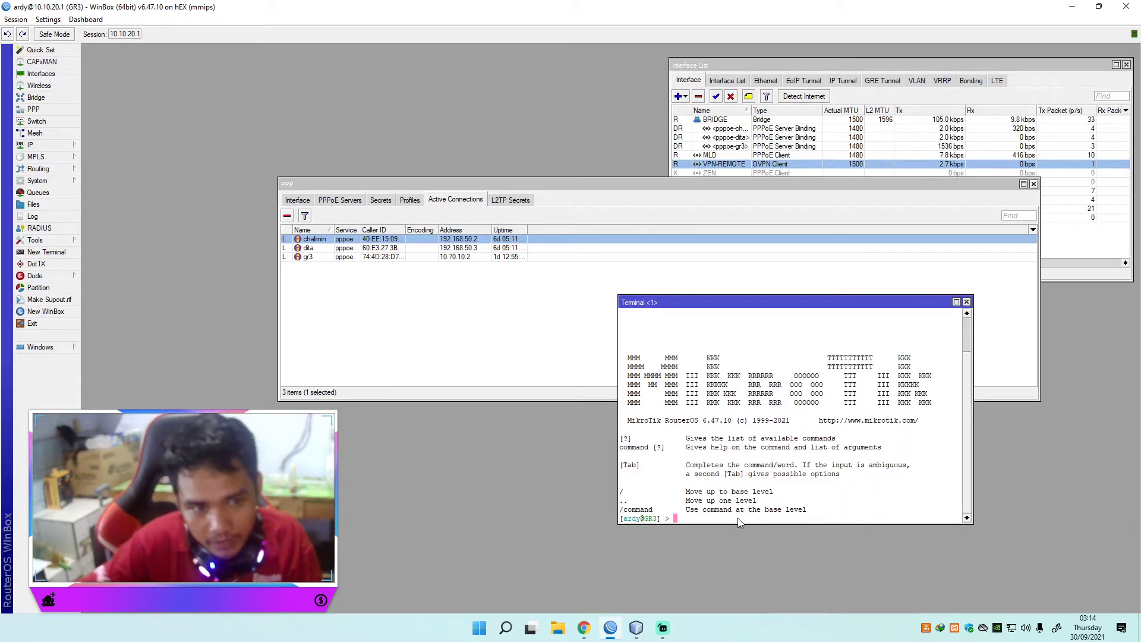
text(p)
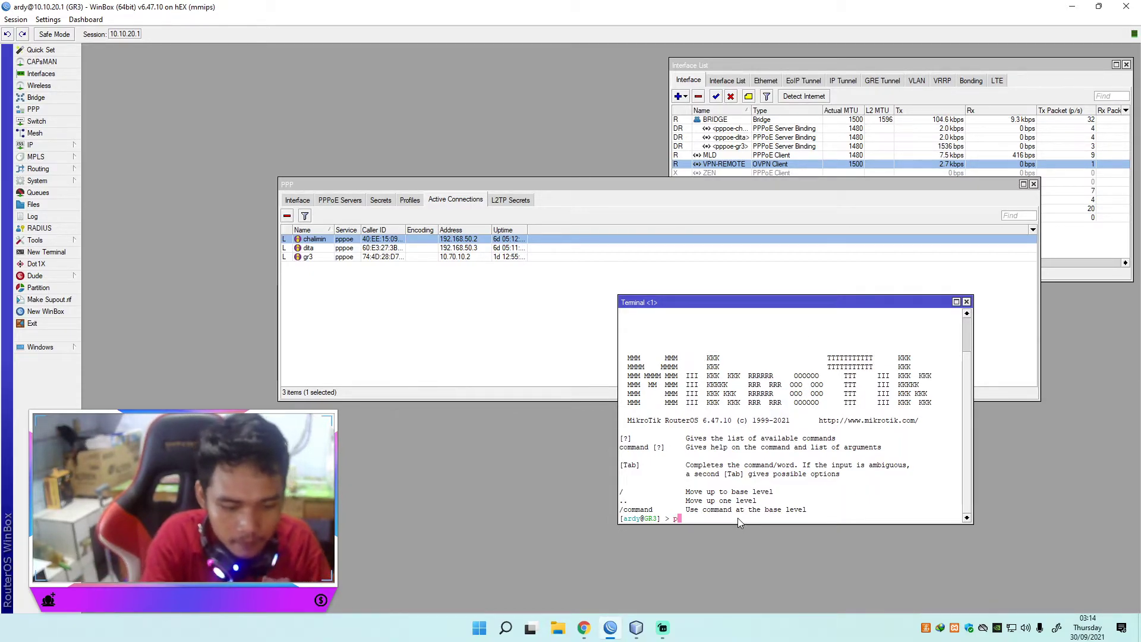
text(ing 192.168.50.2)
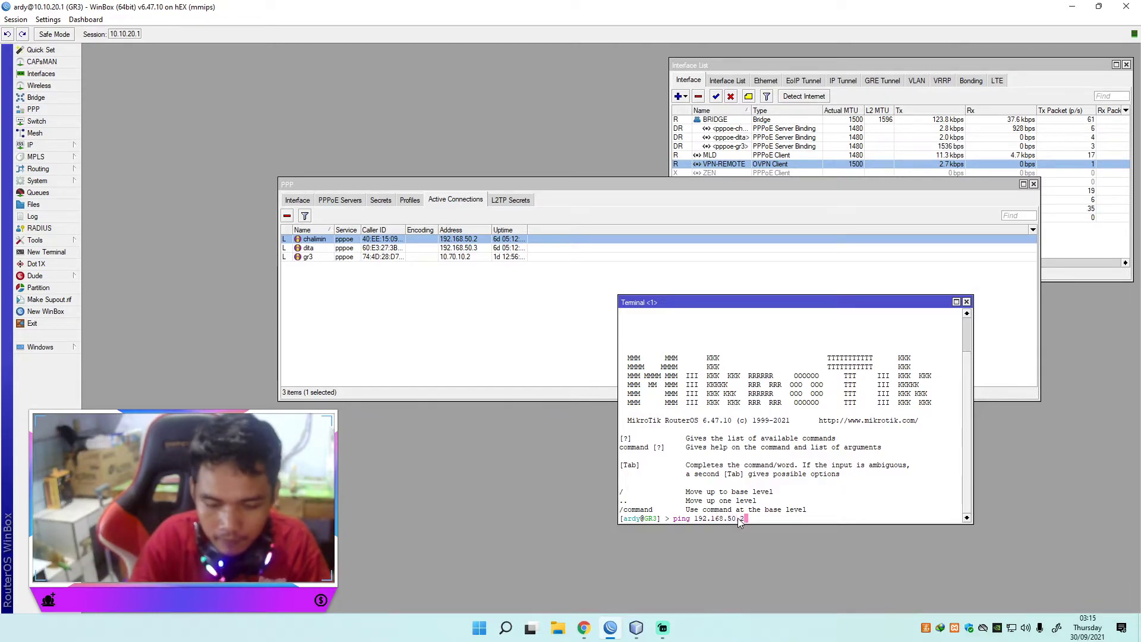
key(Return)
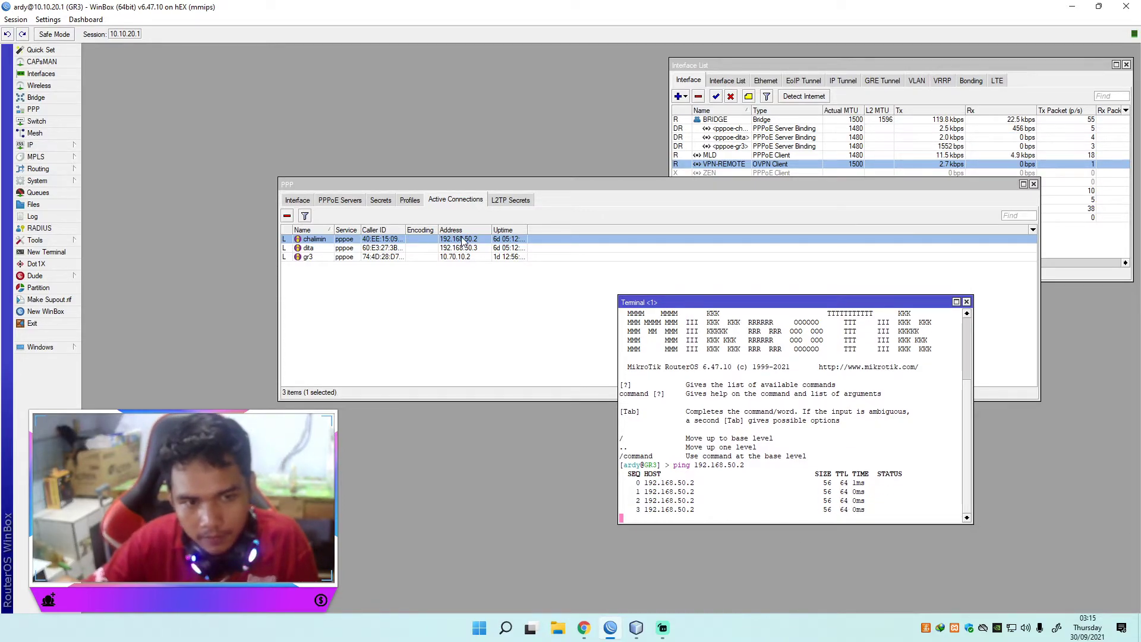
key(ctrl+c)
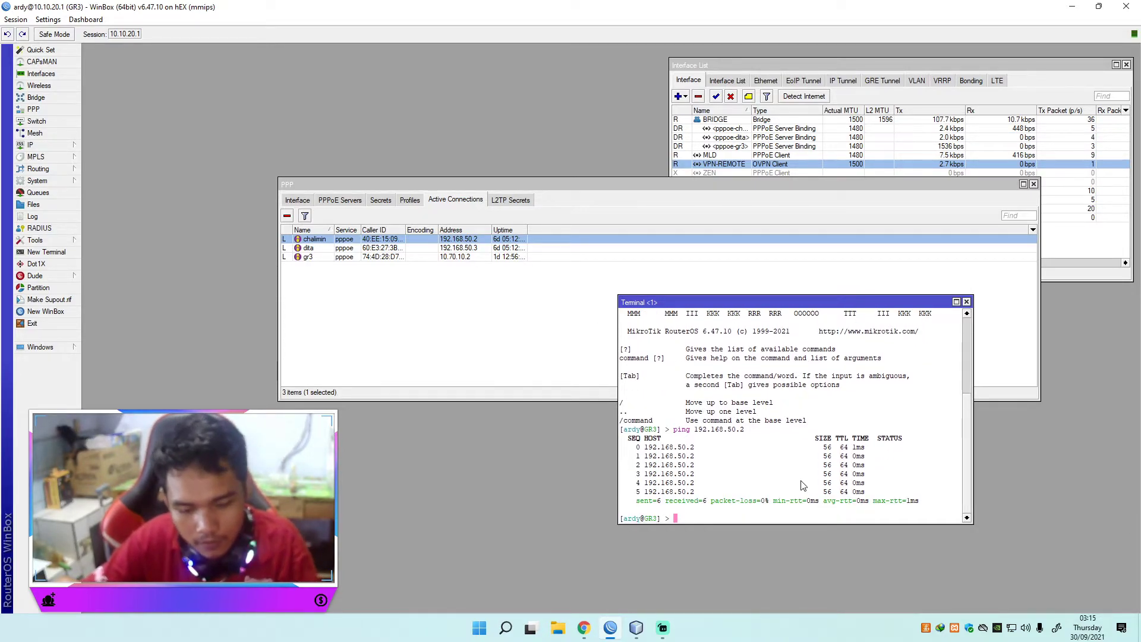
Ping 192.168.50.3 from the same terminal and close the terminal window
key(Up)
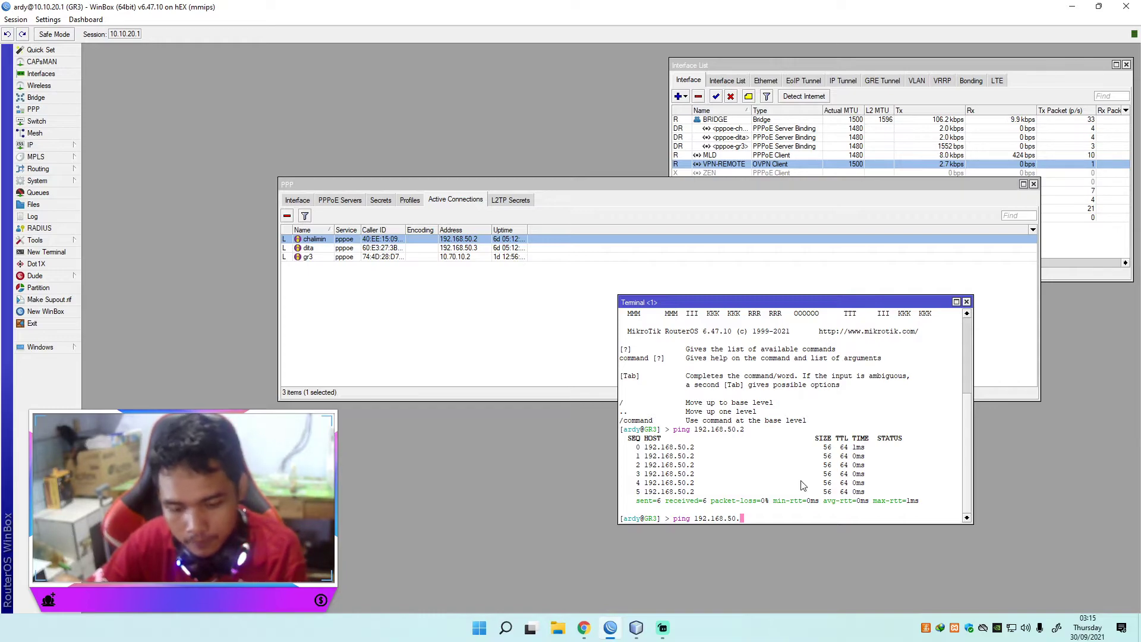
key(Return)
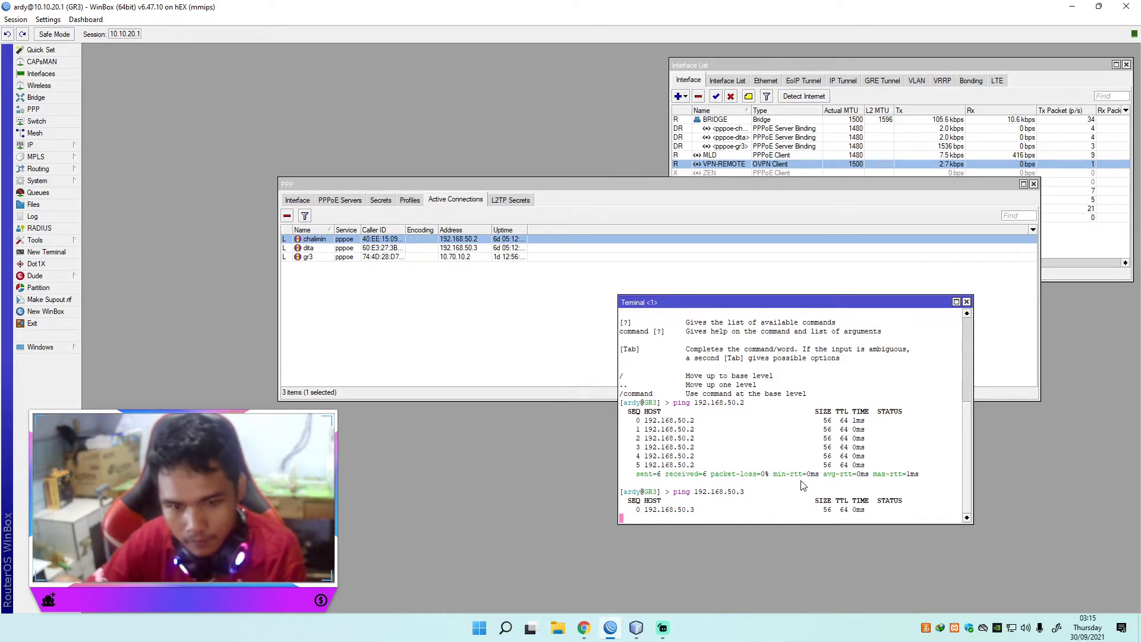
click(966, 302)
Move the PPP window clear of the Interface List and disable the VPN-REMOTE interface
drag(814, 188, 903, 291)
drag(590, 296, 311, 326)
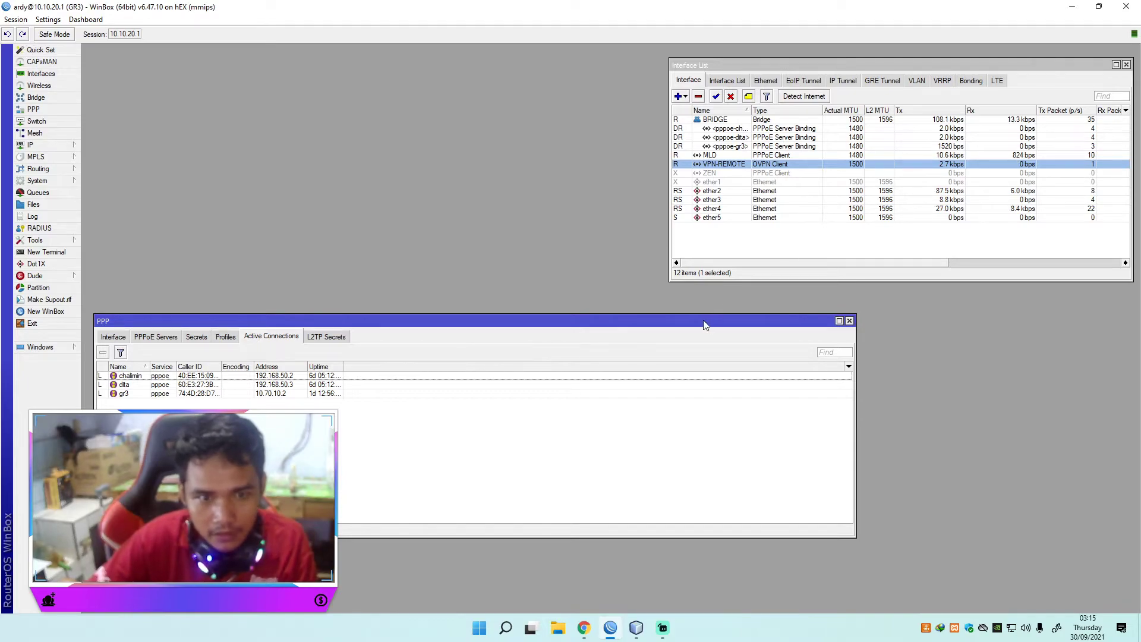
drag(704, 325, 870, 351)
click(733, 102)
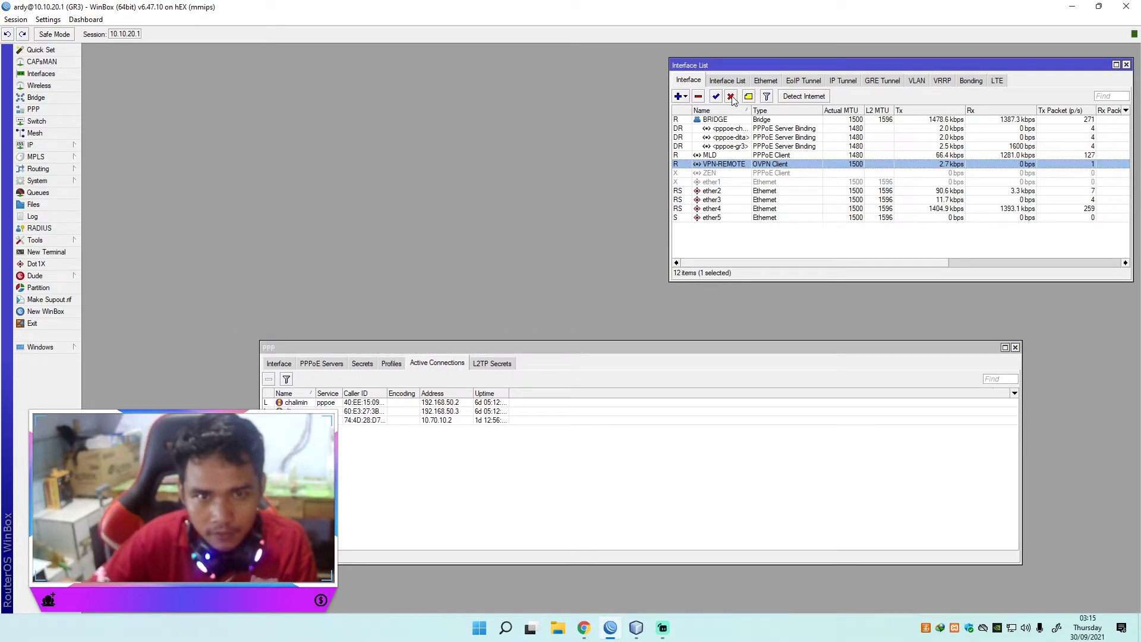
click(731, 97)
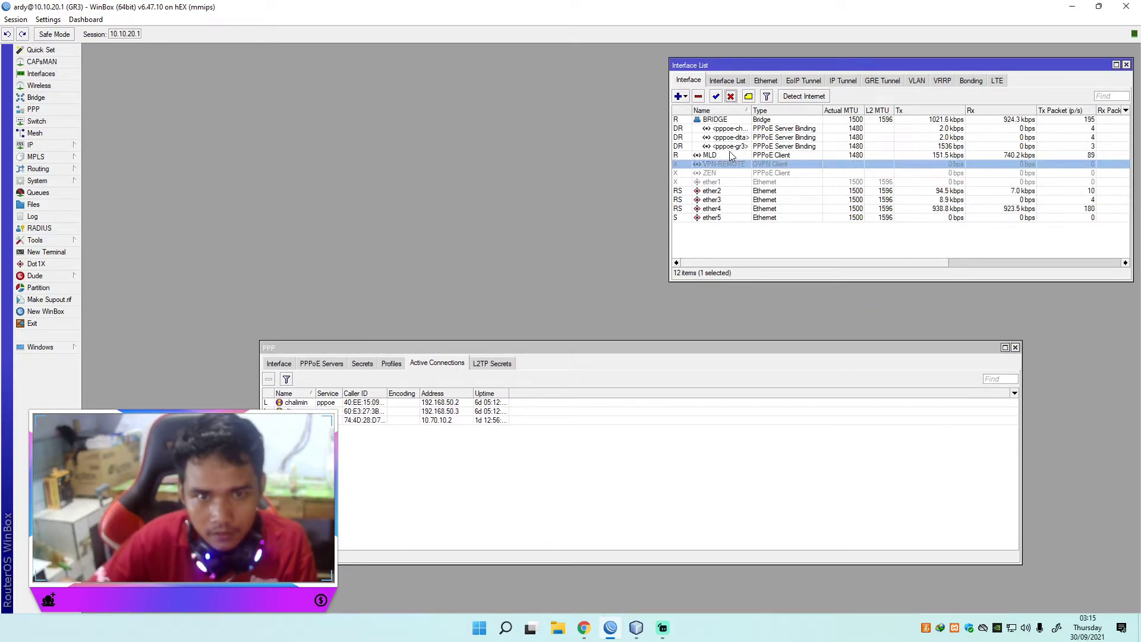
Close the PPP window and disconnect the current WinBox session from the router
click(1014, 348)
click(17, 19)
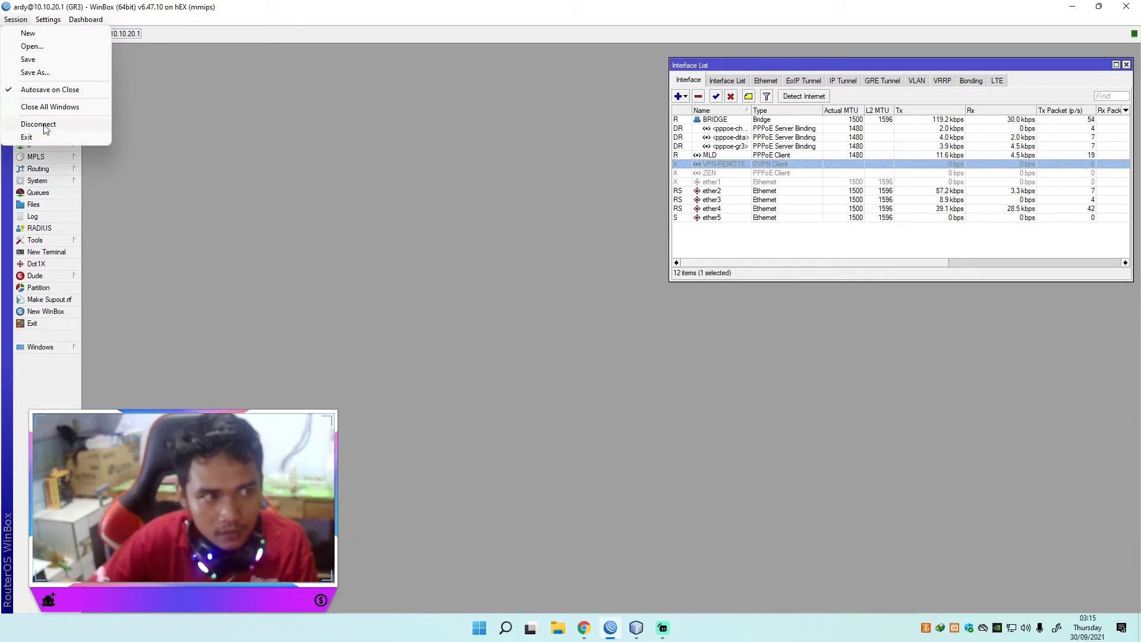
click(44, 126)
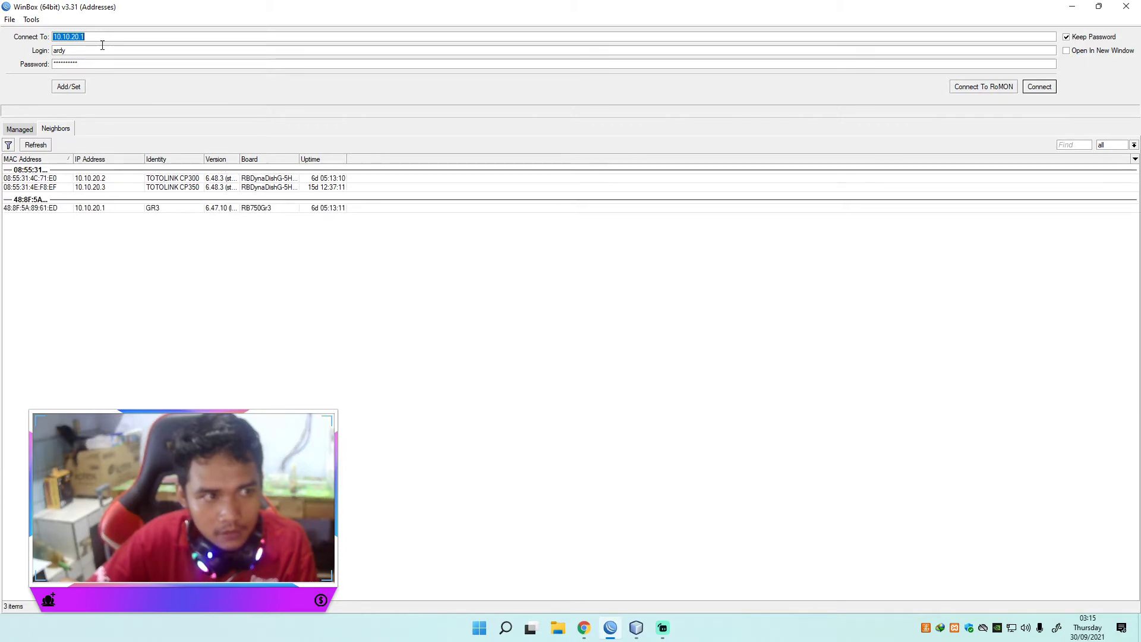
Connect WinBox to the router at 10.10.10.1 using the saved login
click(80, 37)
text(10.1)
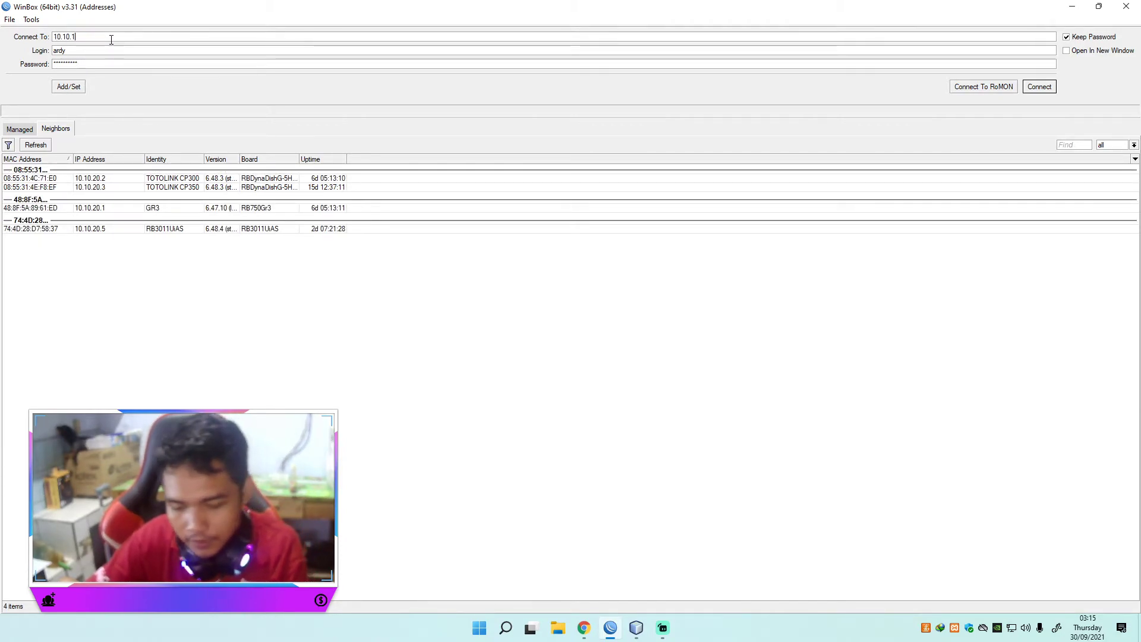
click(1027, 88)
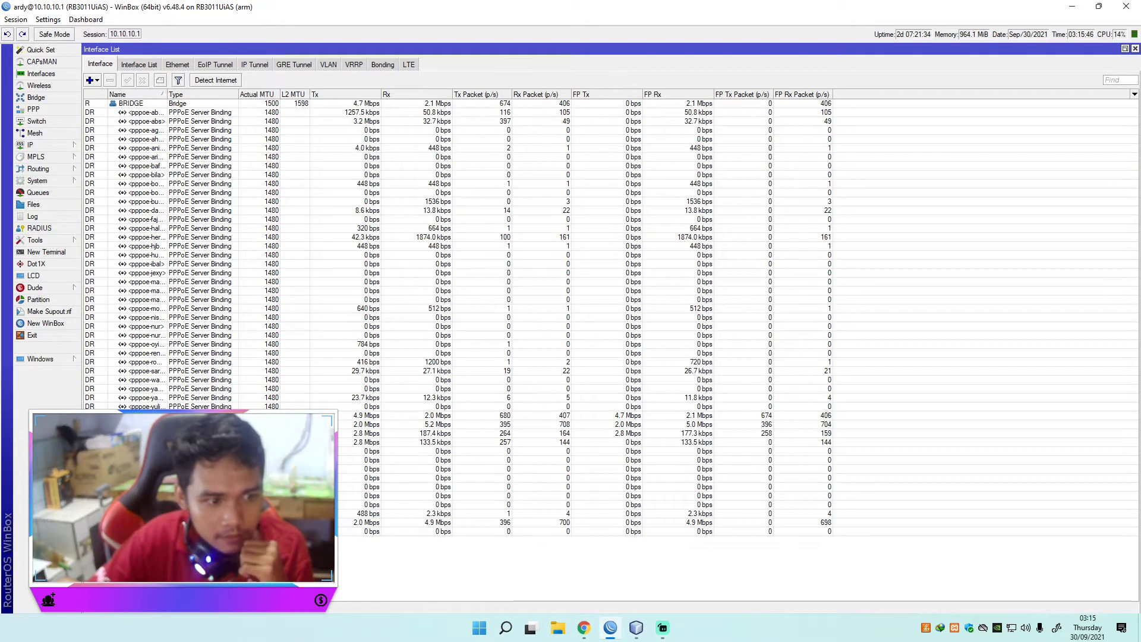
Restore the Interface List from full size, show its last entries, open a terminal and arrange it below the list
click(1124, 48)
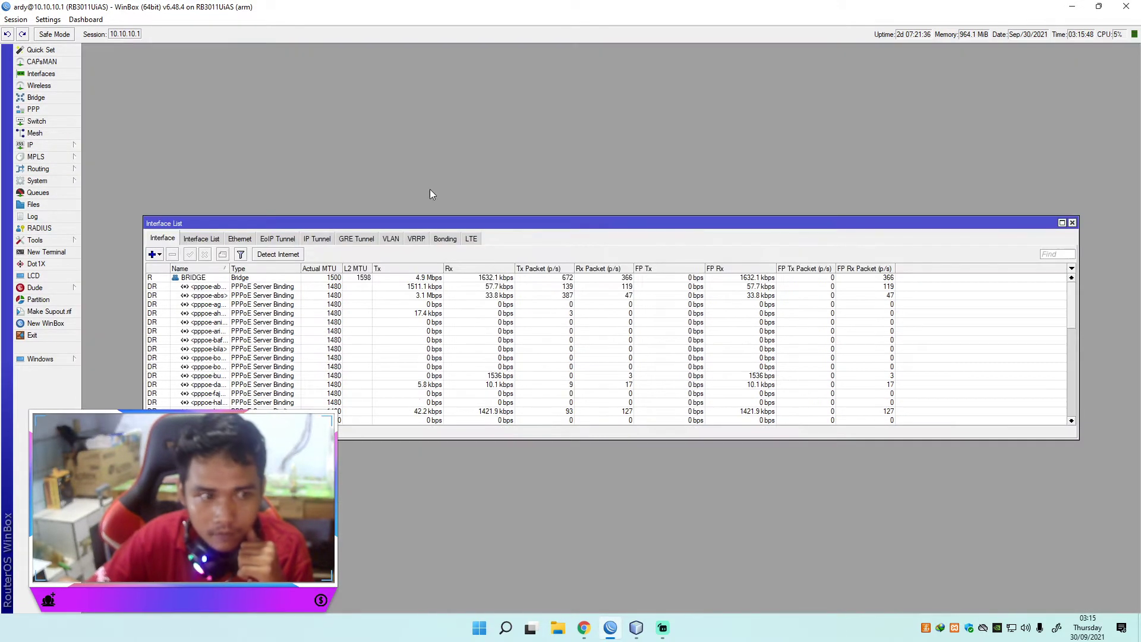
scroll(303, 376, down, 6)
scroll(306, 378, down, 5)
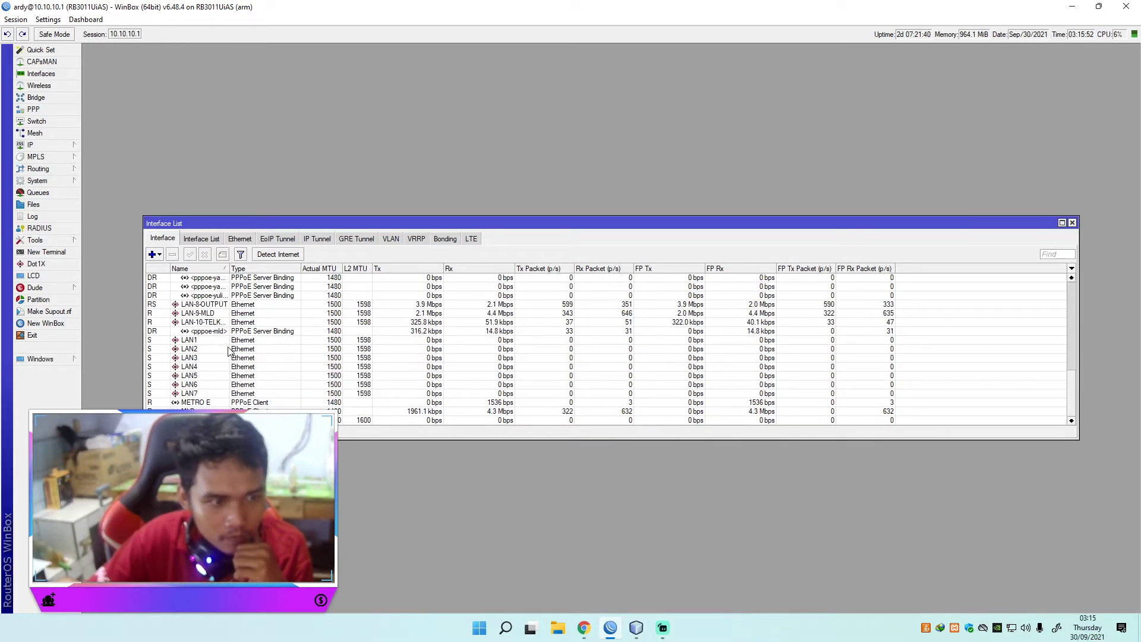
click(46, 251)
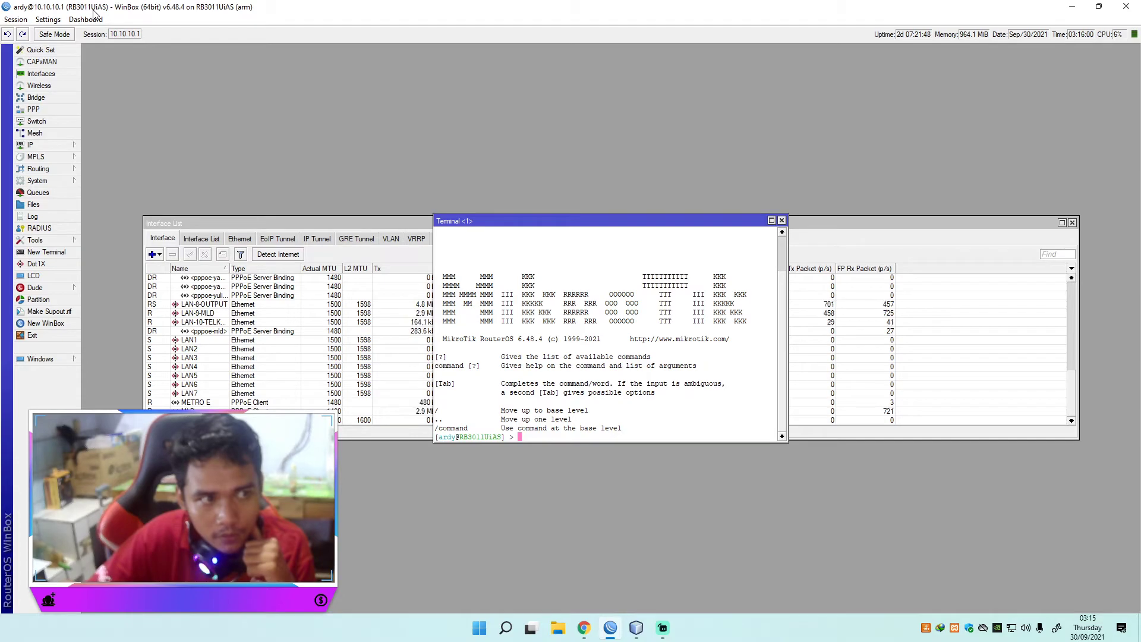
drag(484, 221, 470, 324)
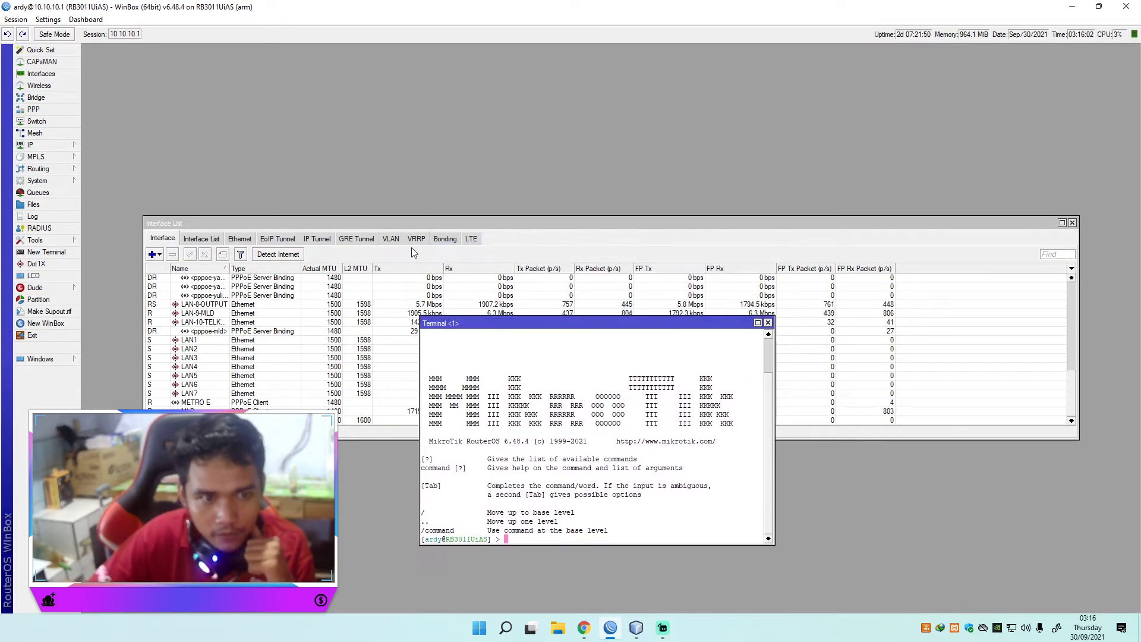
drag(395, 224, 334, 57)
click(480, 321)
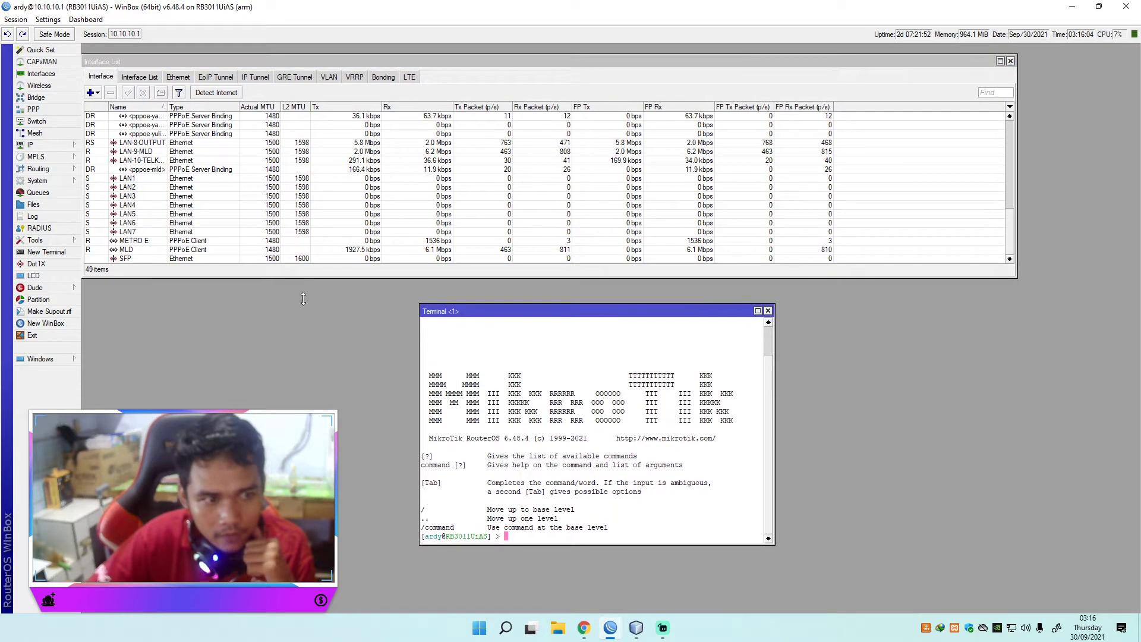
drag(455, 315, 134, 284)
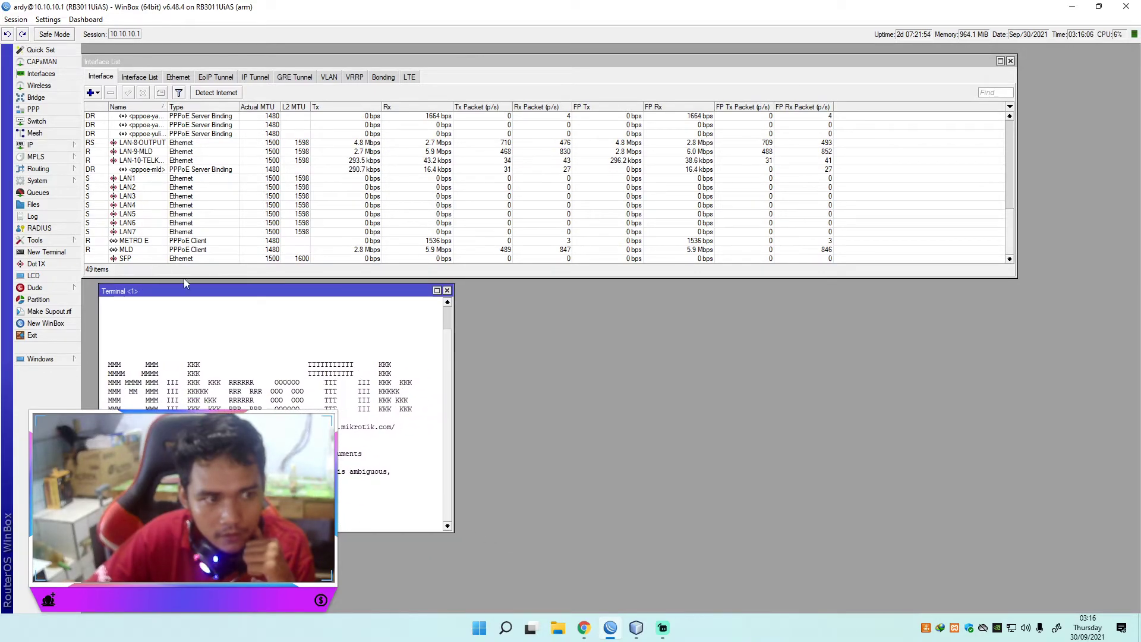
Switch to Chrome, reload the VPN member page and copy the complete ovpn-client setup command
mouse_move(584, 631)
click(543, 575)
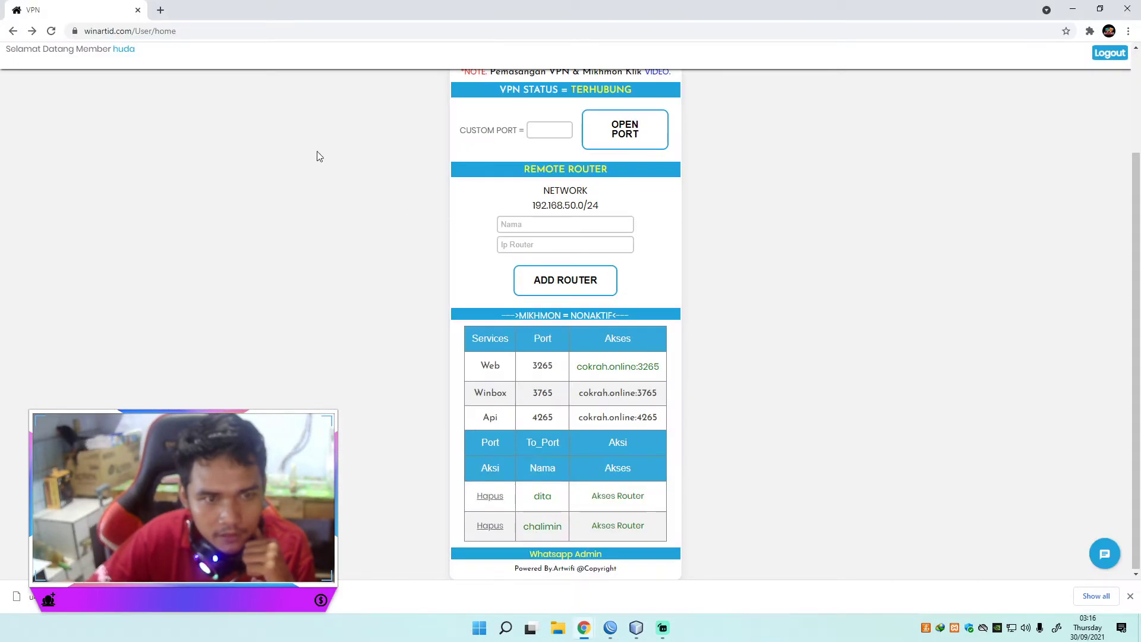
click(52, 34)
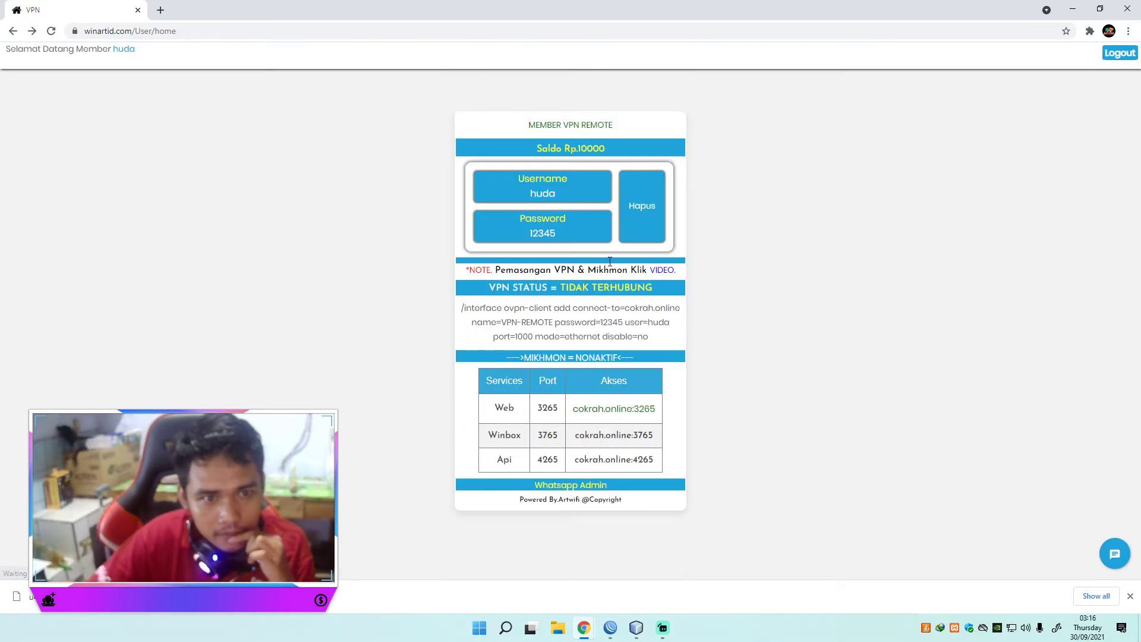
drag(661, 340, 463, 311)
right_click(474, 309)
click(491, 325)
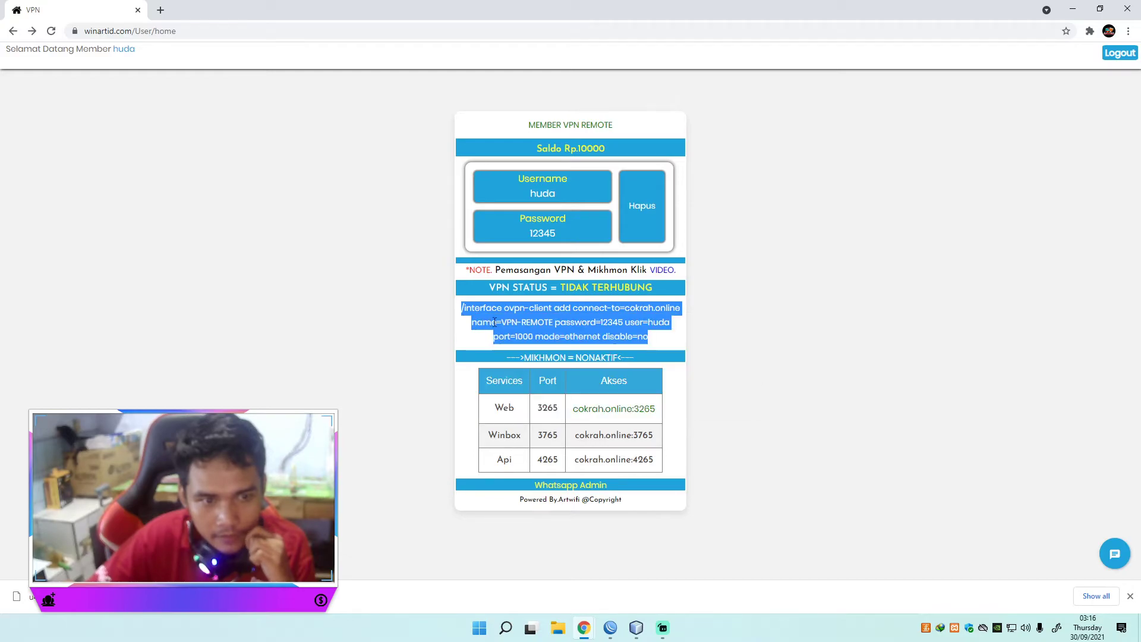
Switch to WinBox, run the copied ovpn-client command containing the VPN password in the terminal, and select the VPN-REMOTE interface
click(610, 625)
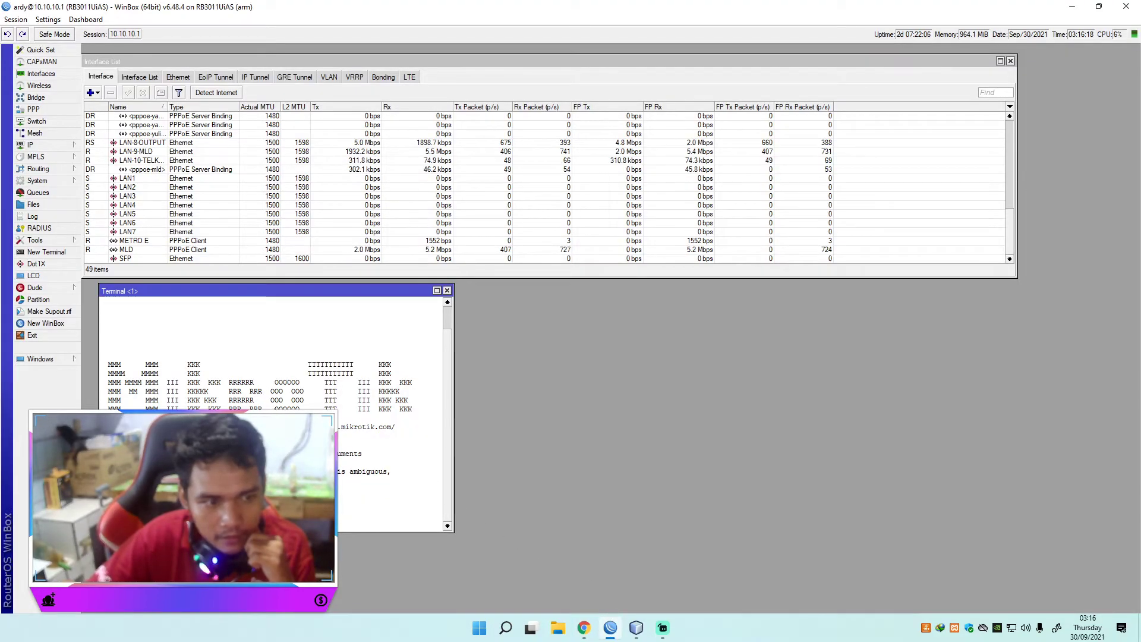
right_click(327, 382)
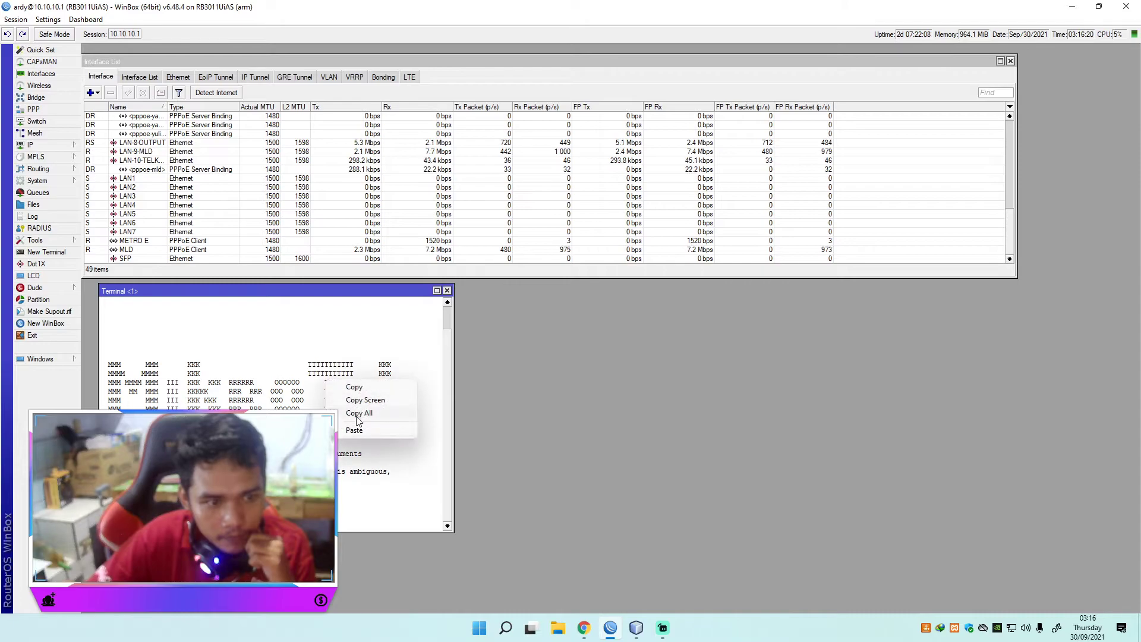
click(354, 430)
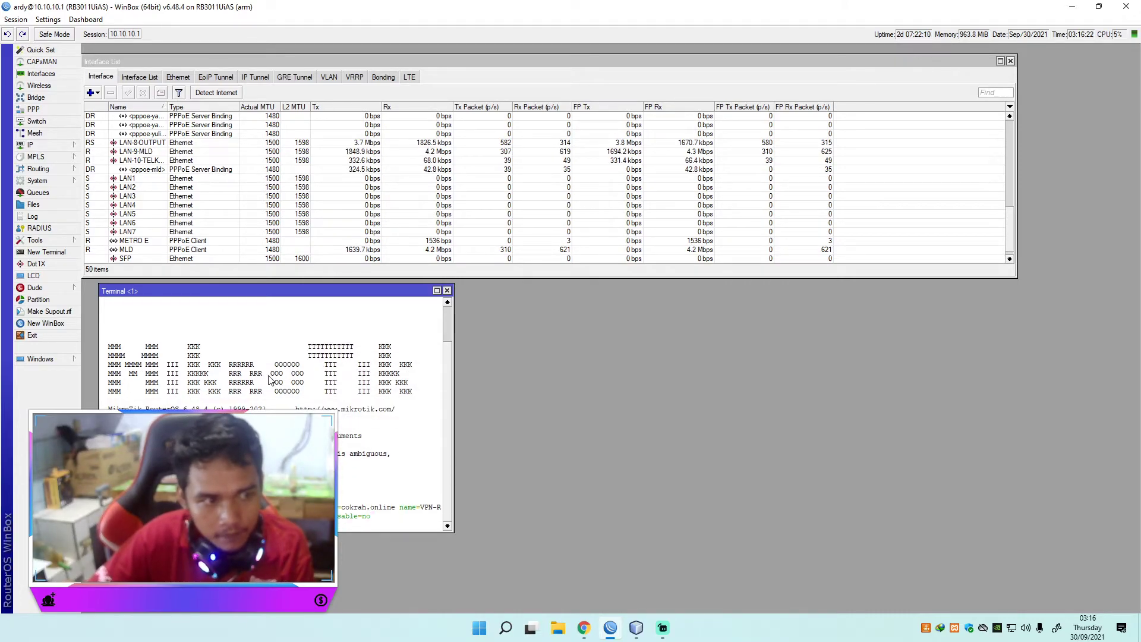
click(114, 259)
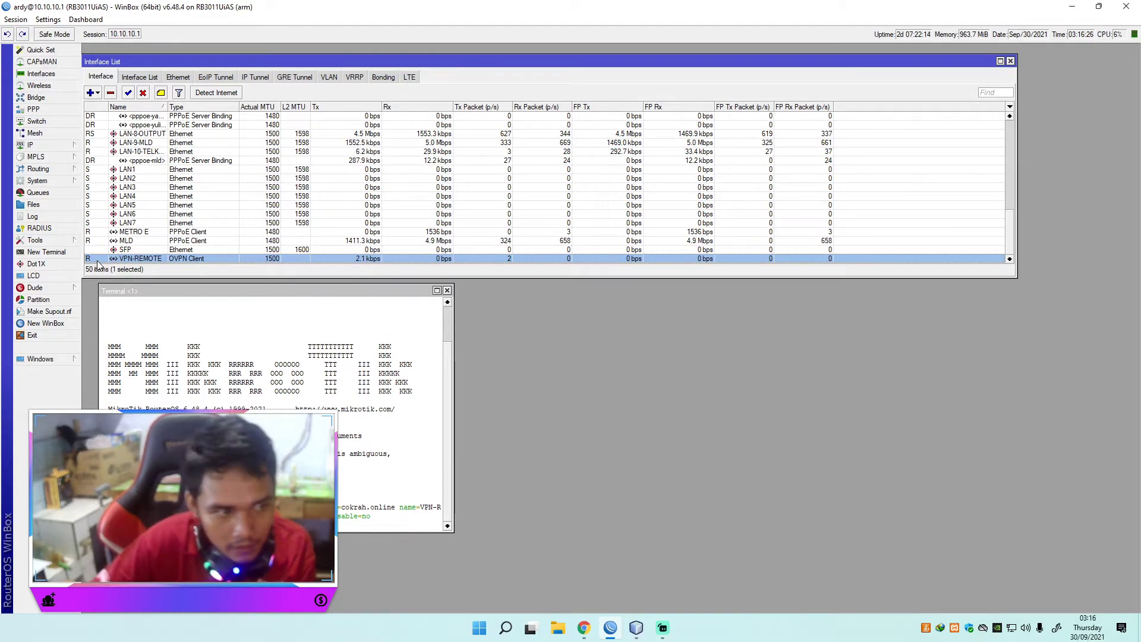
Switch to Chrome, reload the VPN member page and examine the VPN status, the remote router network and the list of added routers
mouse_move(584, 628)
click(547, 565)
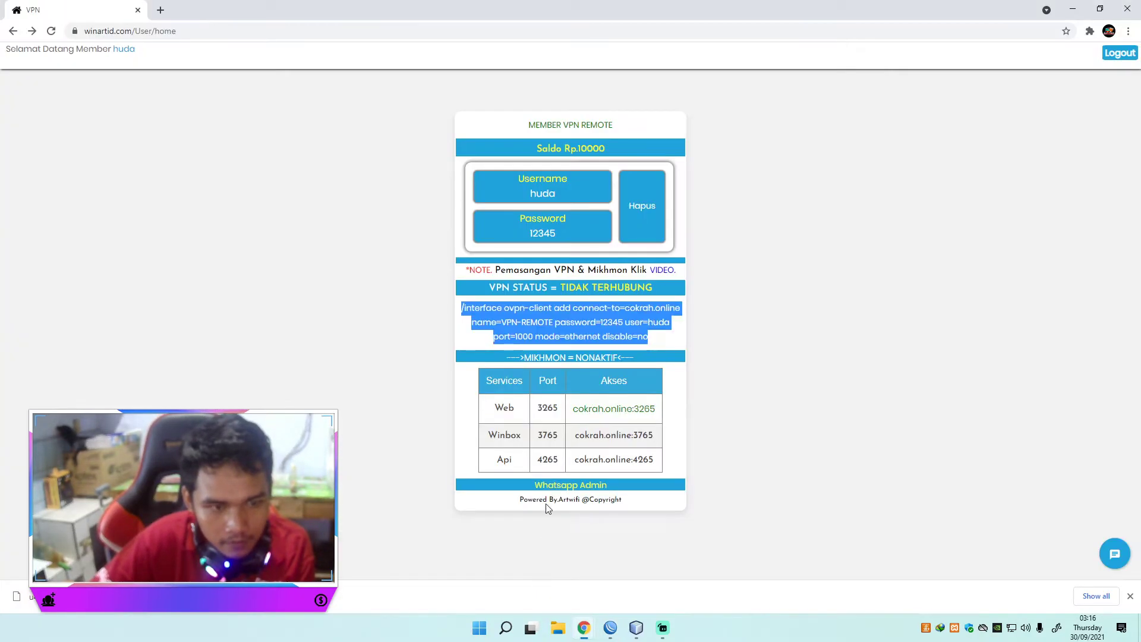
click(51, 33)
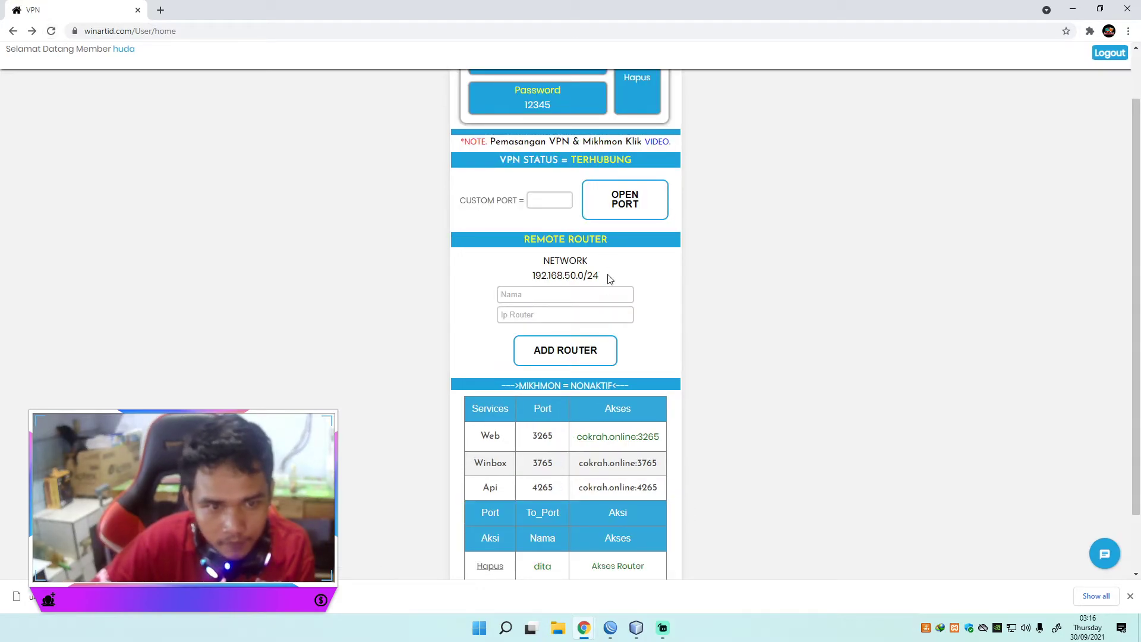
scroll(610, 275, down, 1)
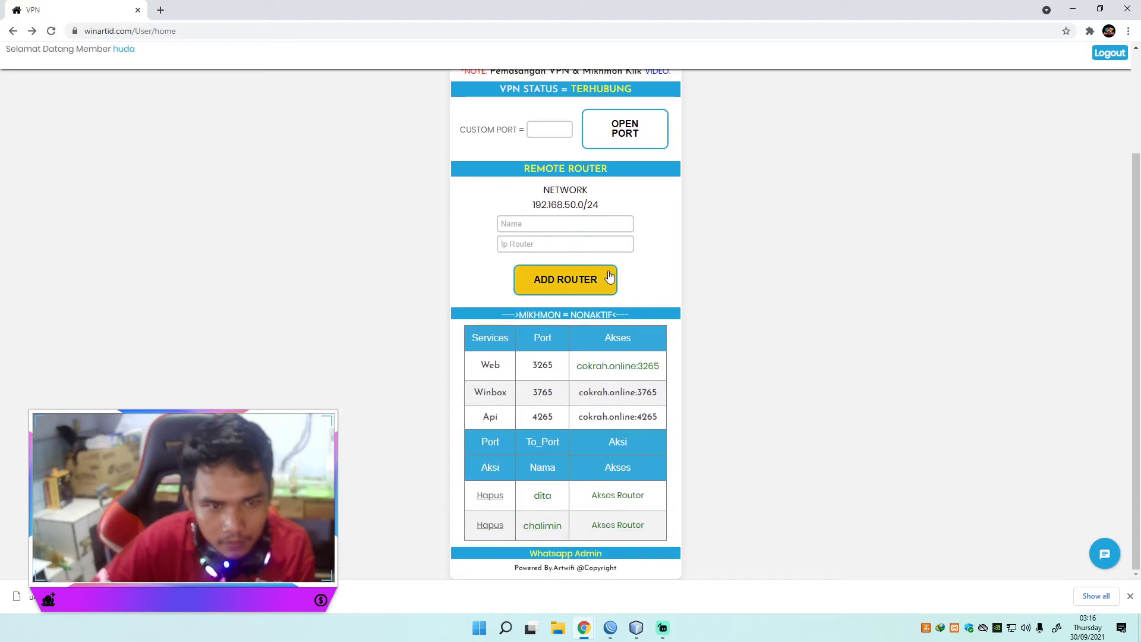
scroll(610, 276, up, 2)
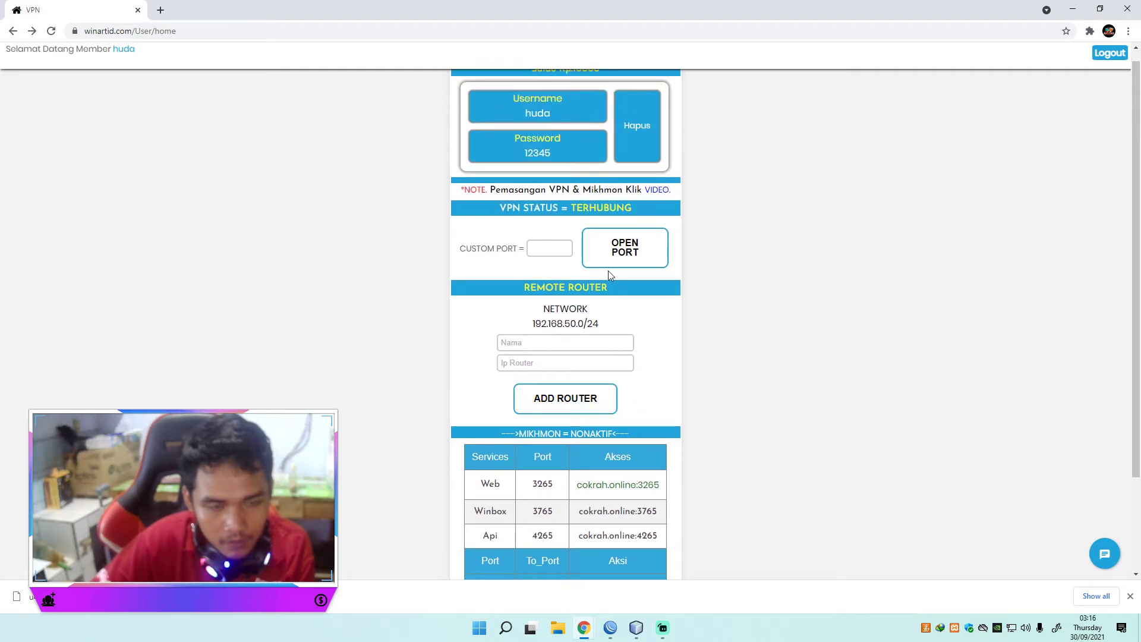
scroll(608, 269, down, 2)
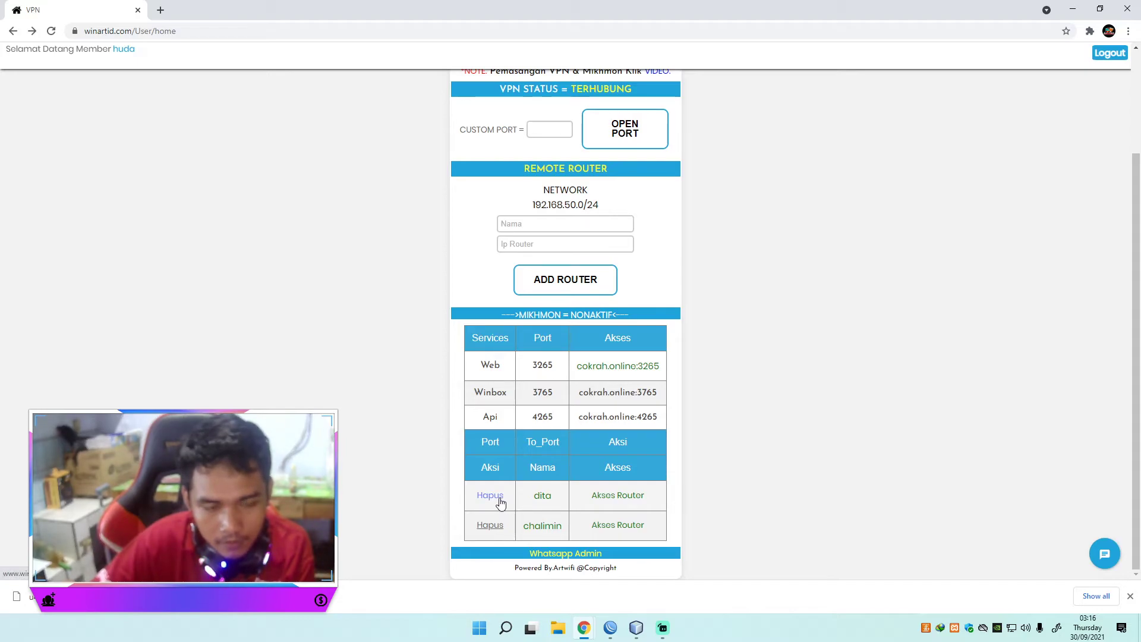
scroll(501, 504, up, 1)
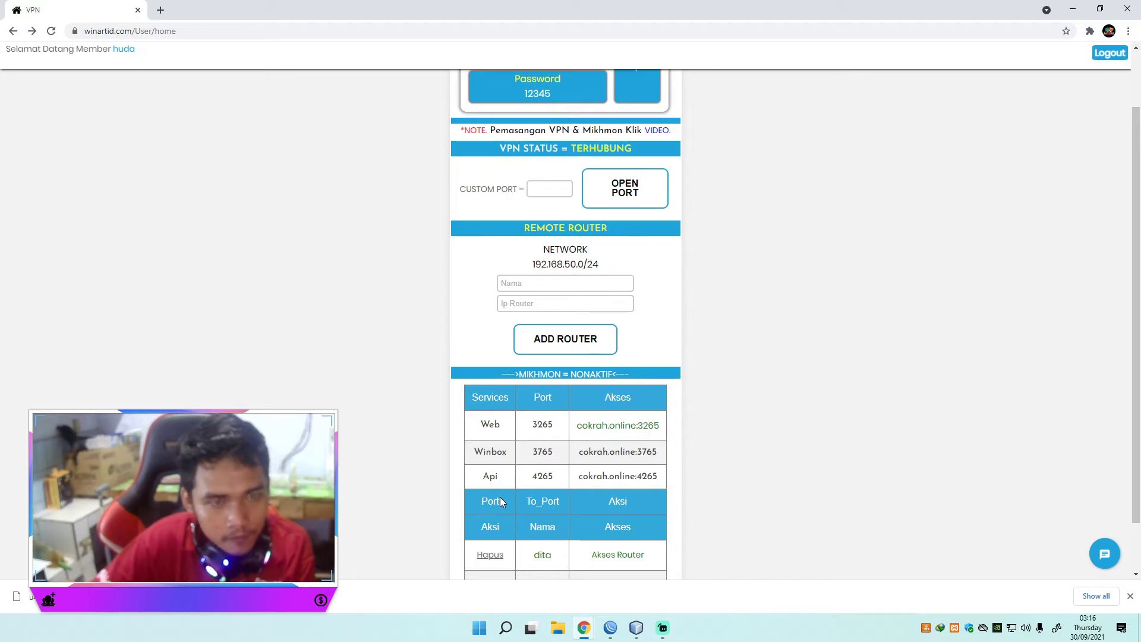
scroll(501, 501, up, 1)
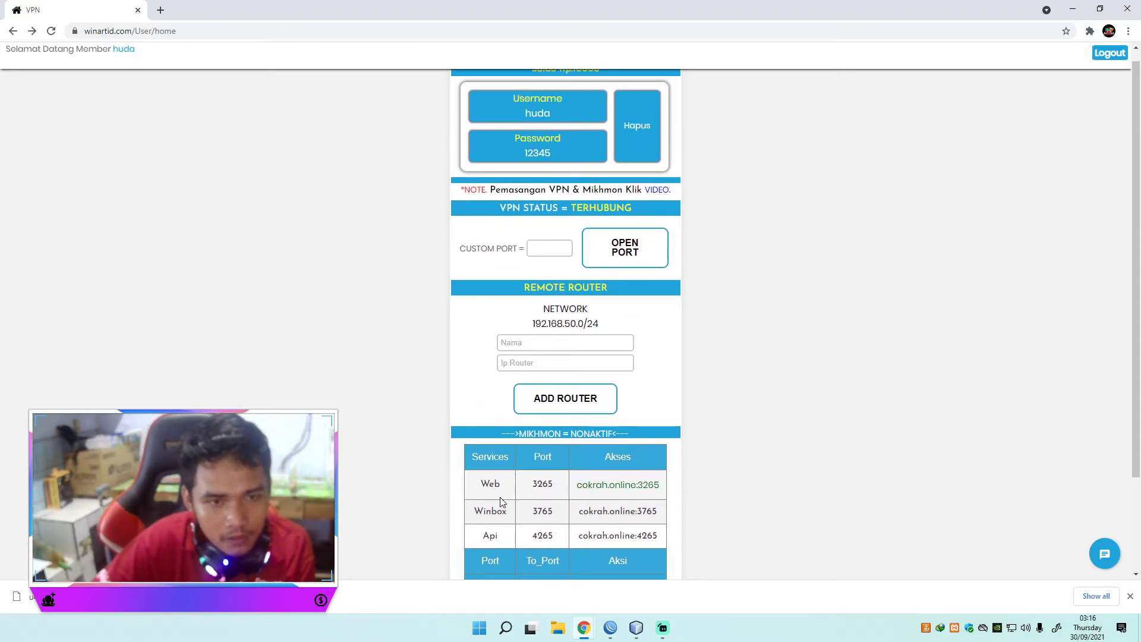
scroll(500, 501, down, 1)
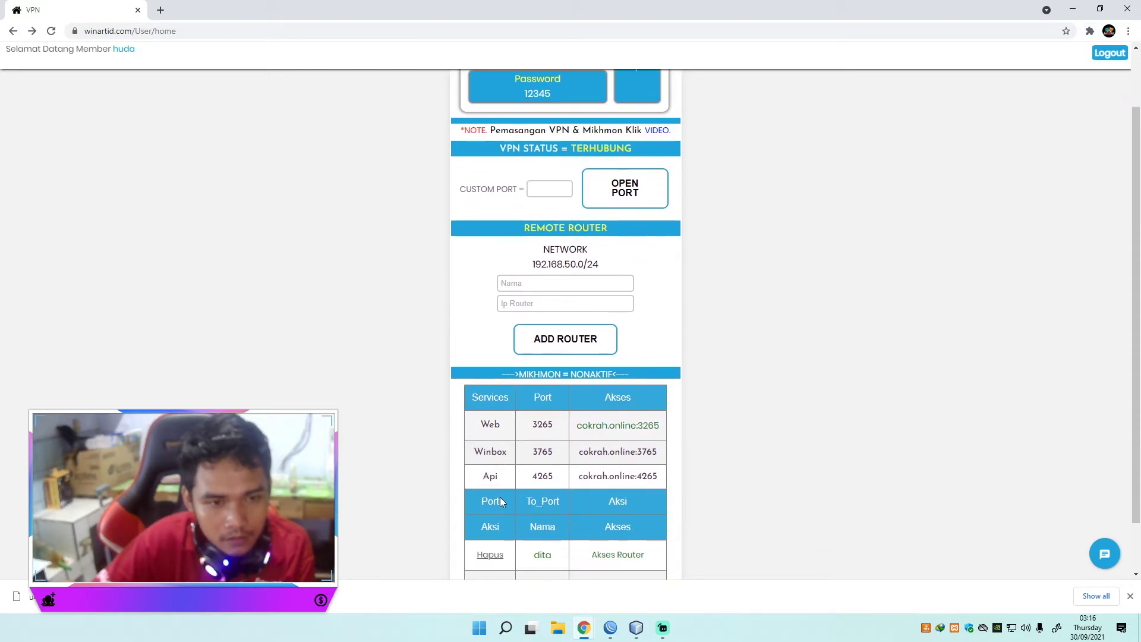
scroll(587, 370, down, 1)
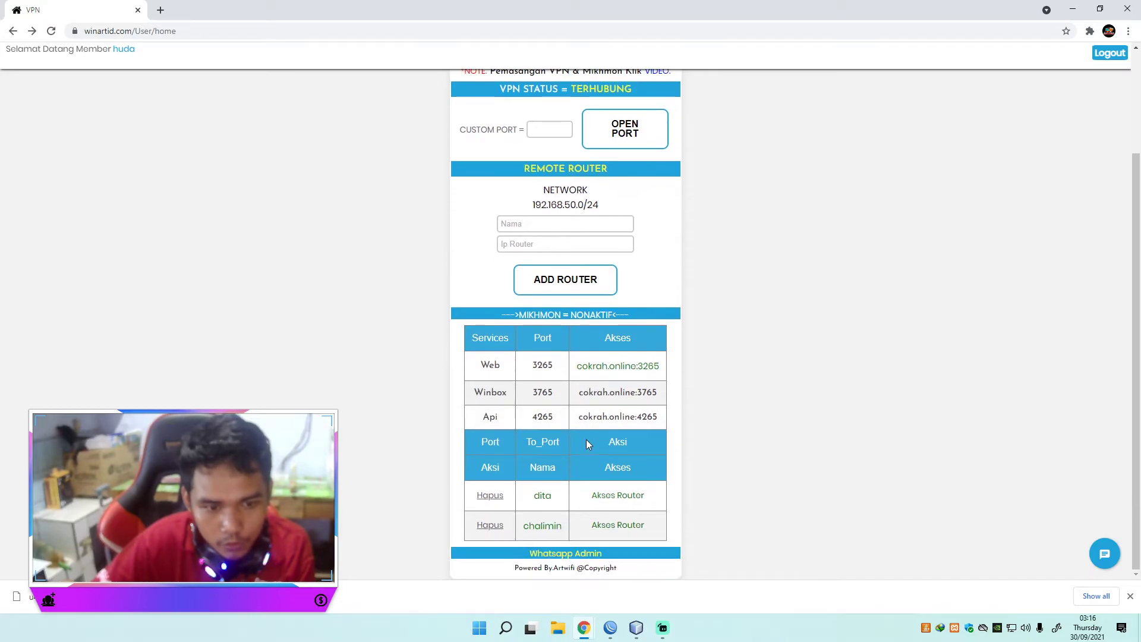
Delete both client router entries from the remote router list
click(491, 526)
click(627, 98)
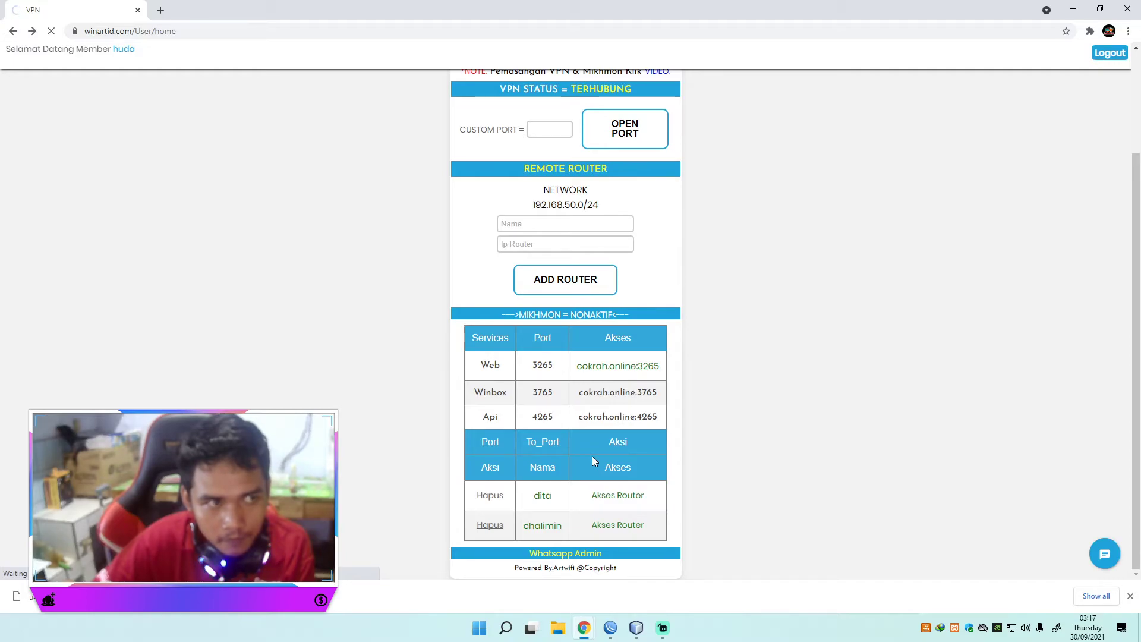
scroll(593, 465, down, 3)
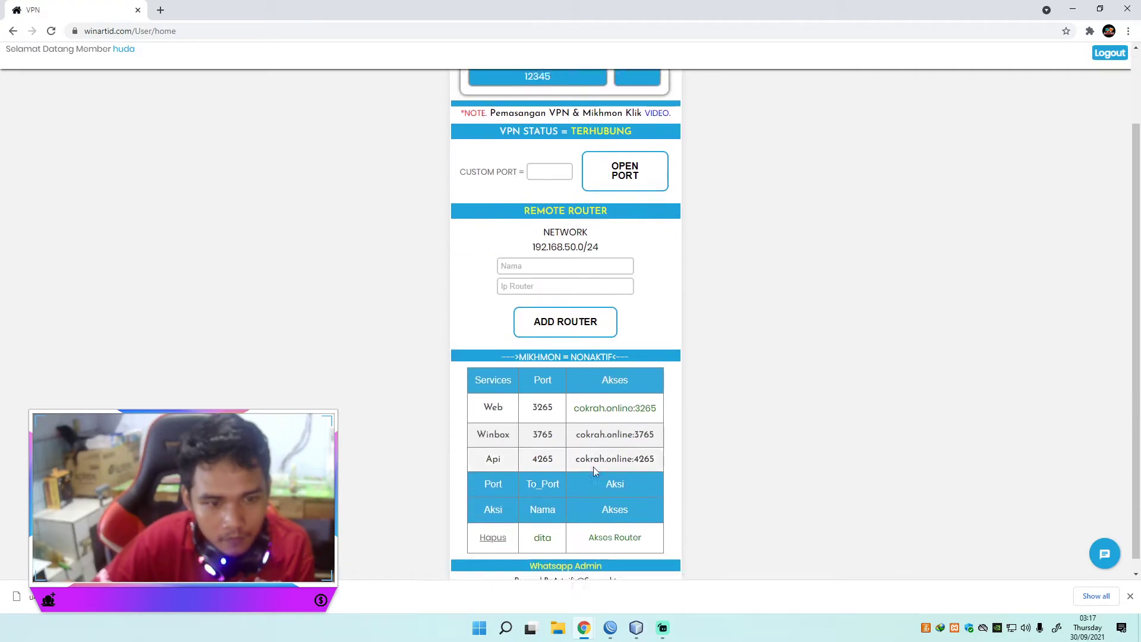
click(492, 525)
click(630, 99)
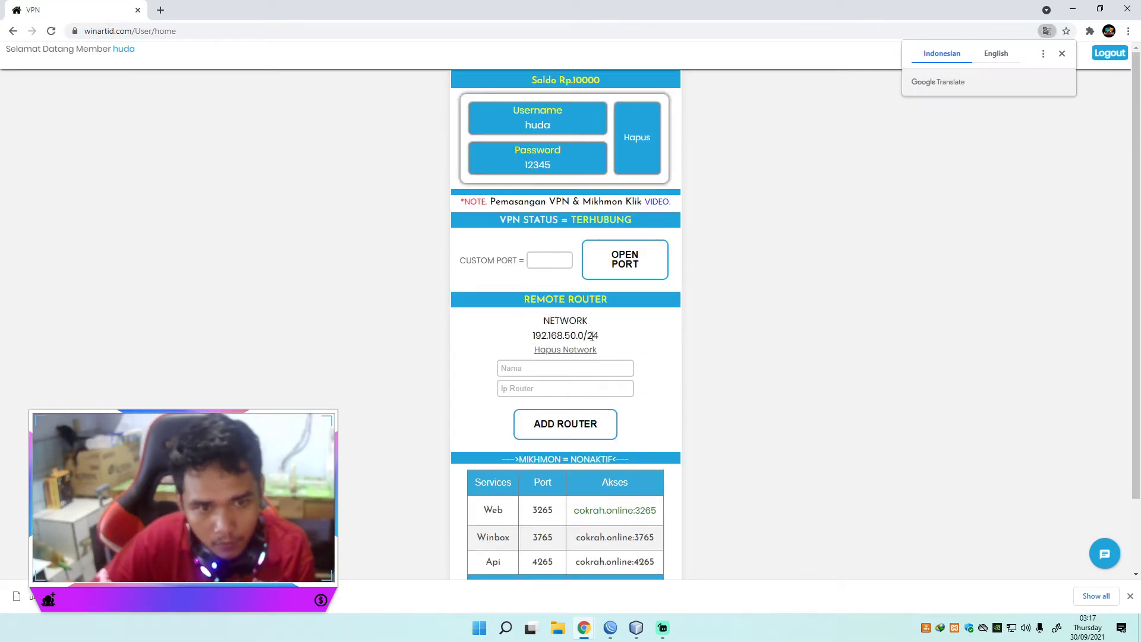
Delete the 192.168.50.0/24 network from the remote router section
triple_click(554, 335)
click(579, 350)
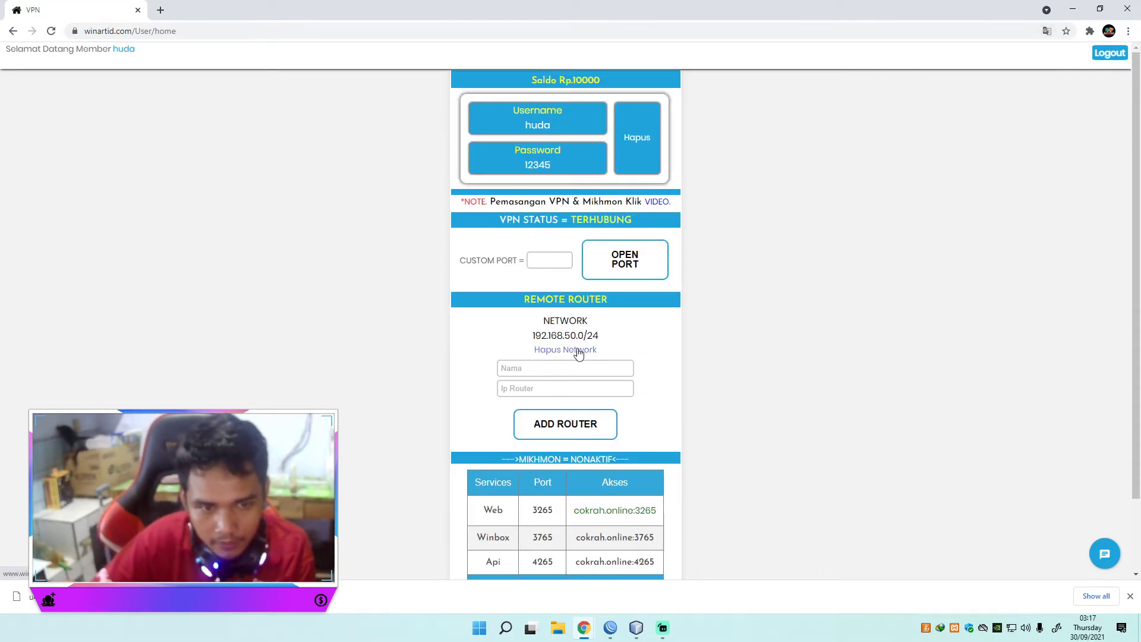
click(630, 98)
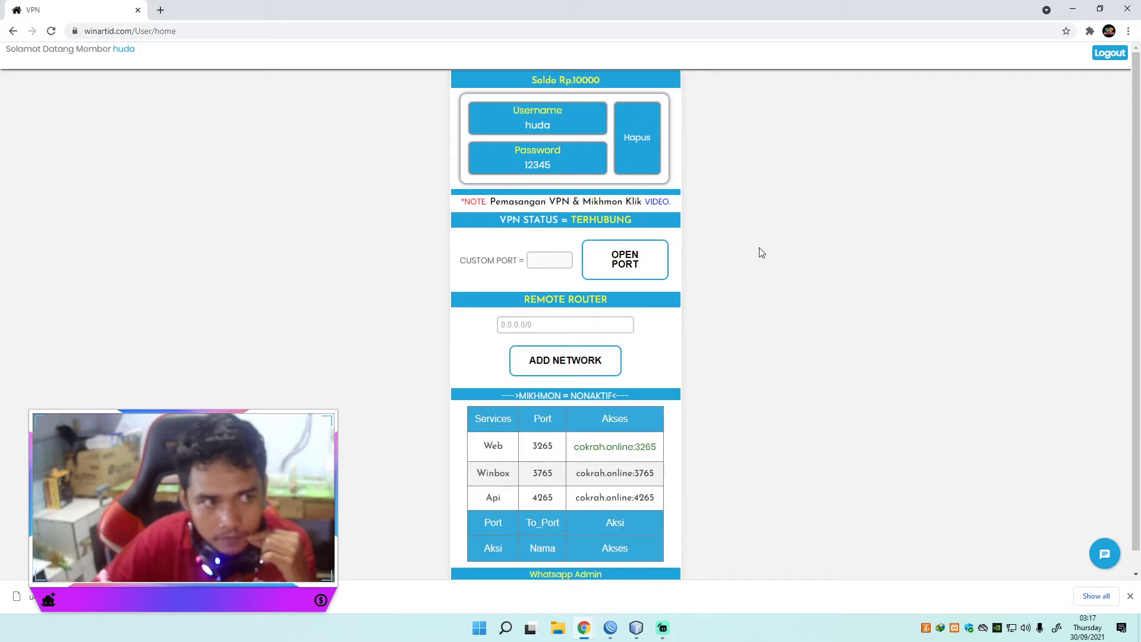
Add the network 192.168.200.0/24 in the remote router section, checking the router's WinBox window before submitting it
scroll(644, 406, down, 1)
click(537, 302)
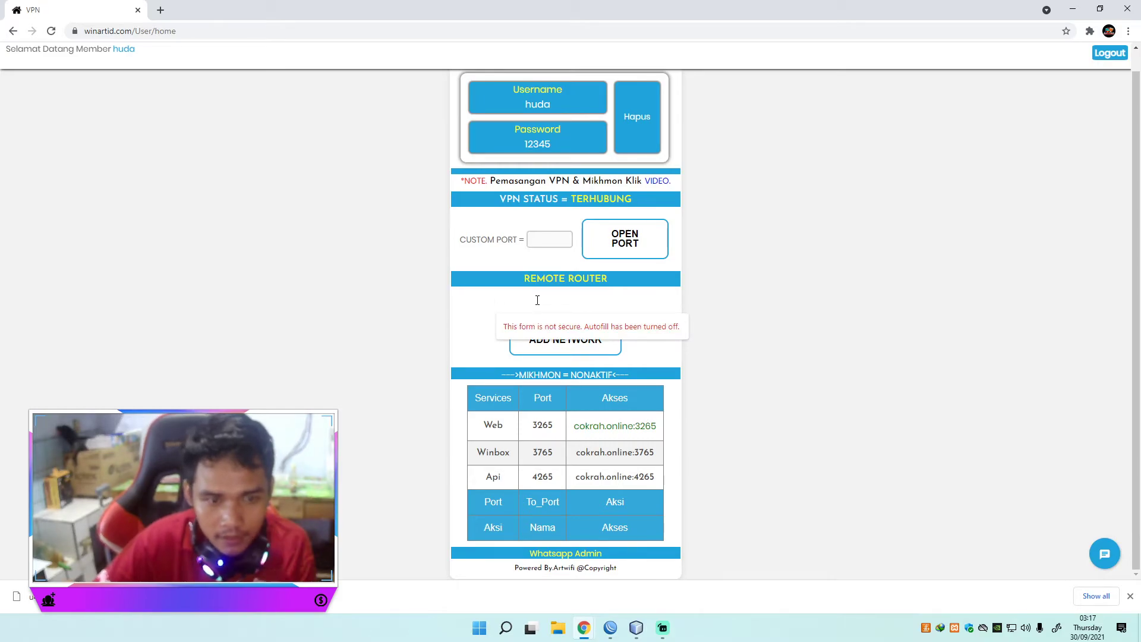
text(10.1)
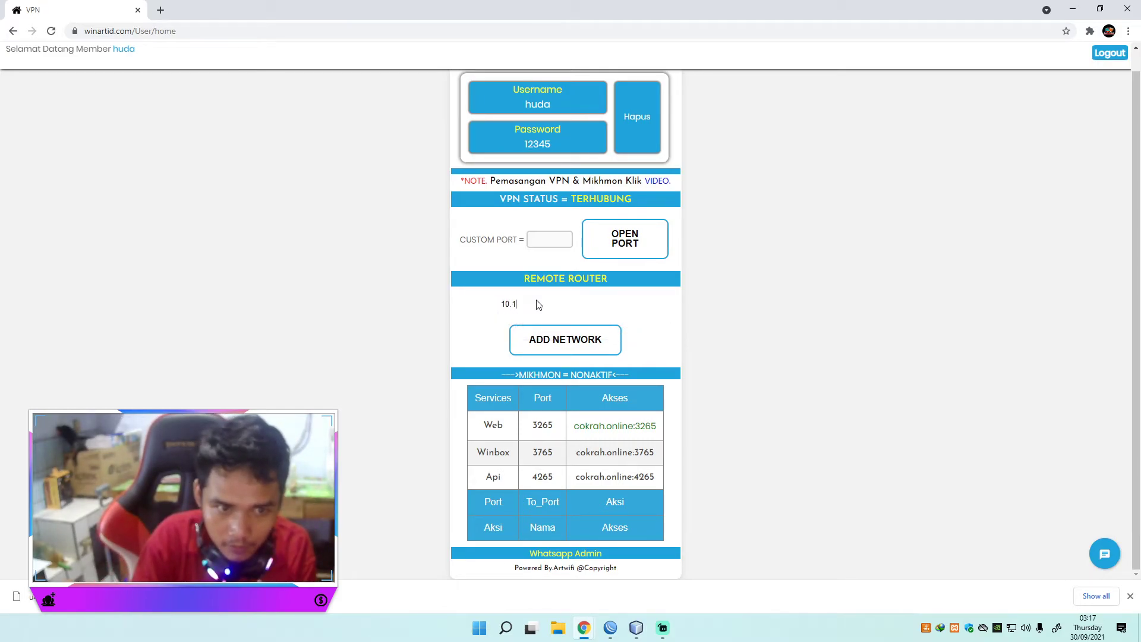
text(0)
key(BackSpace)
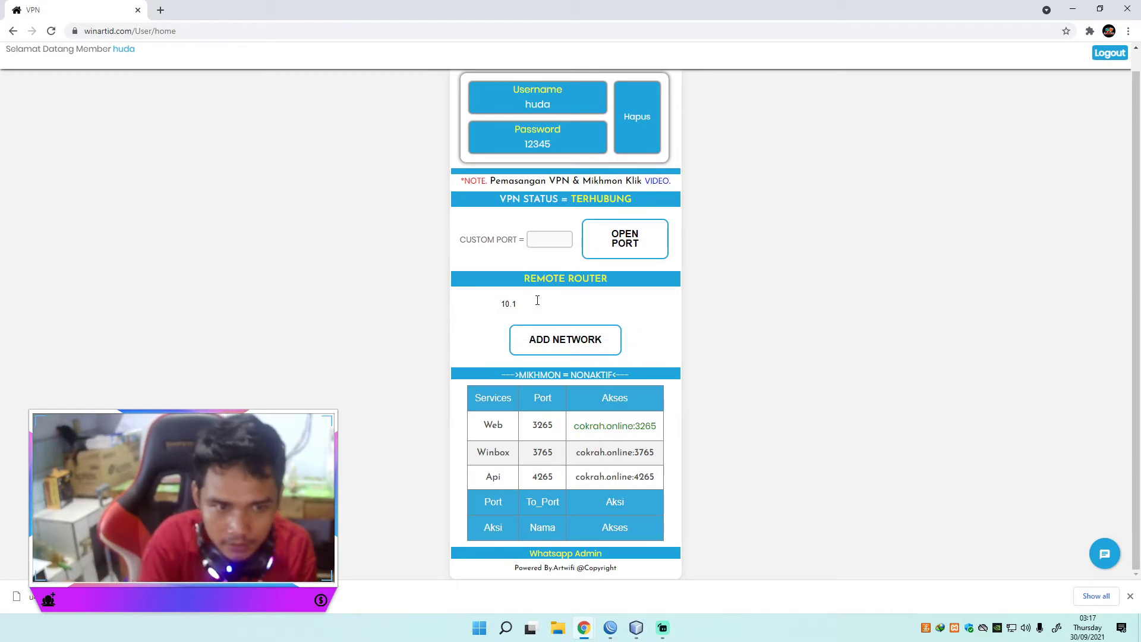
text(192.1)
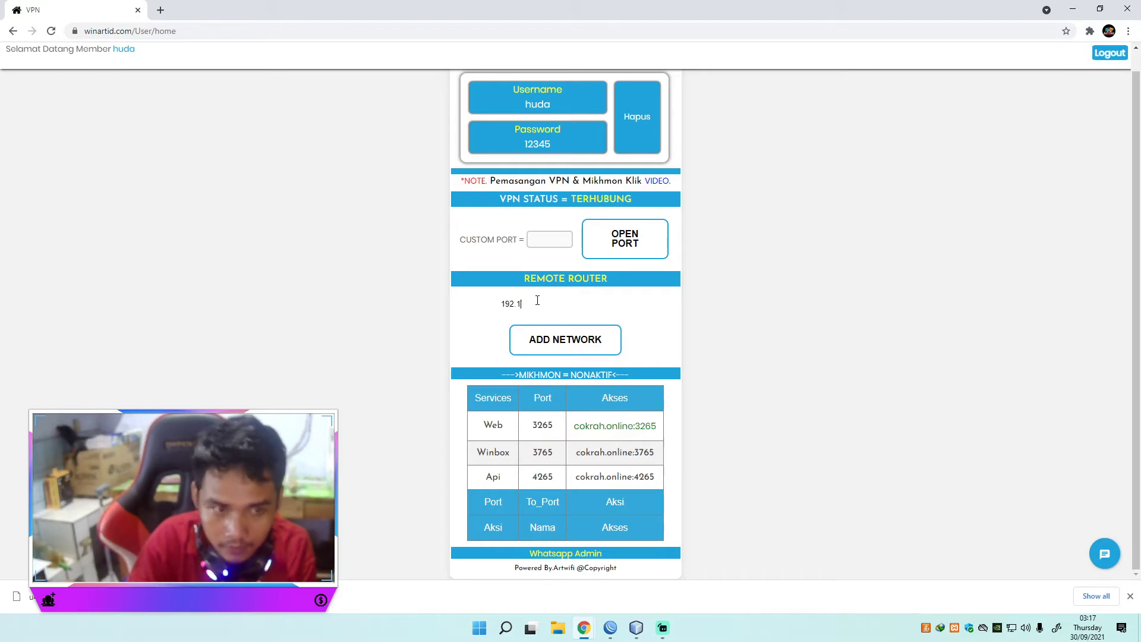
text(68.200.0/24)
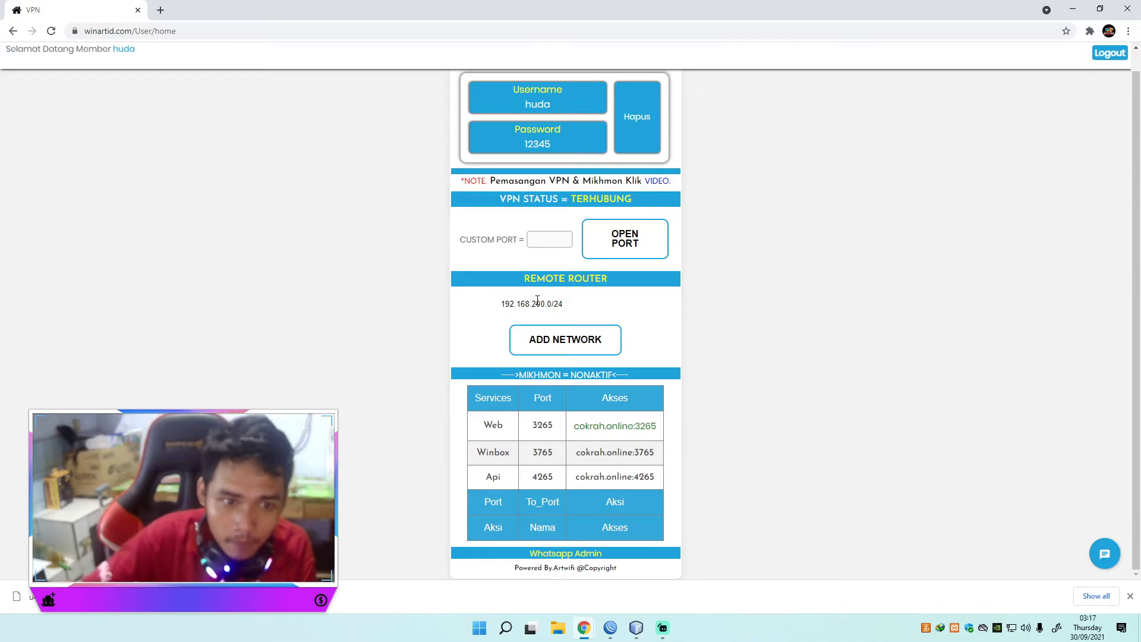
click(612, 628)
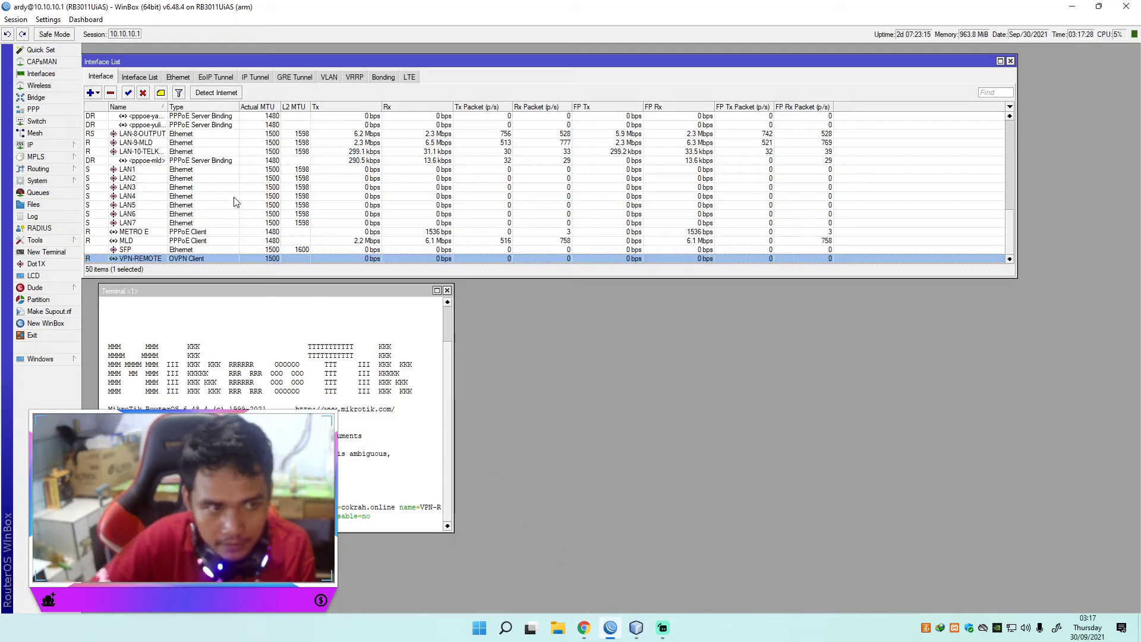
click(1073, 6)
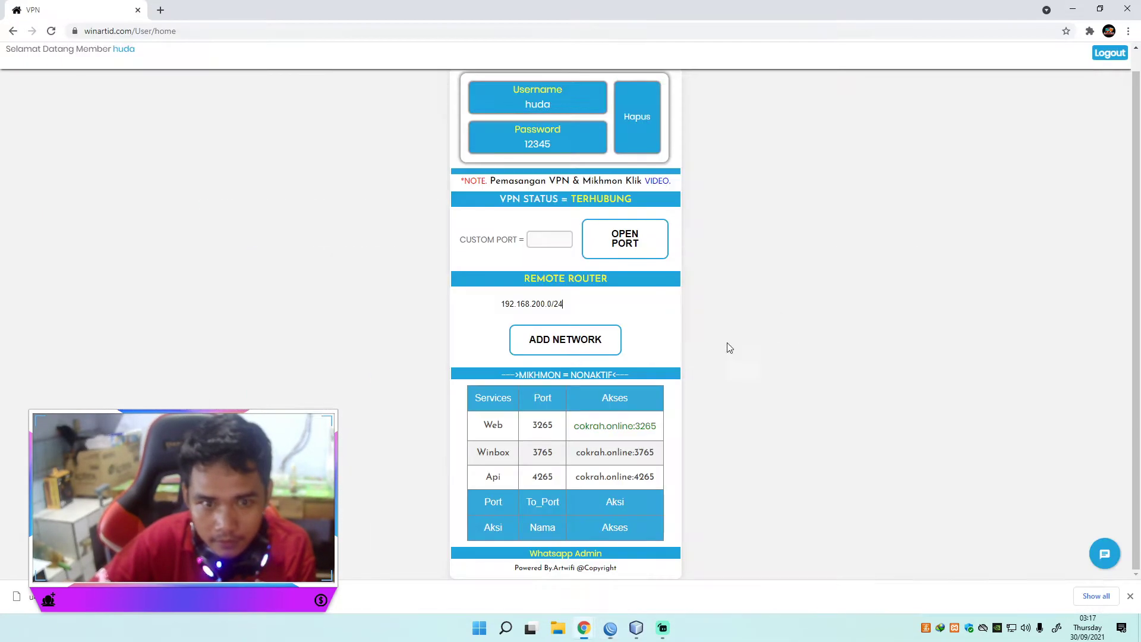
click(555, 346)
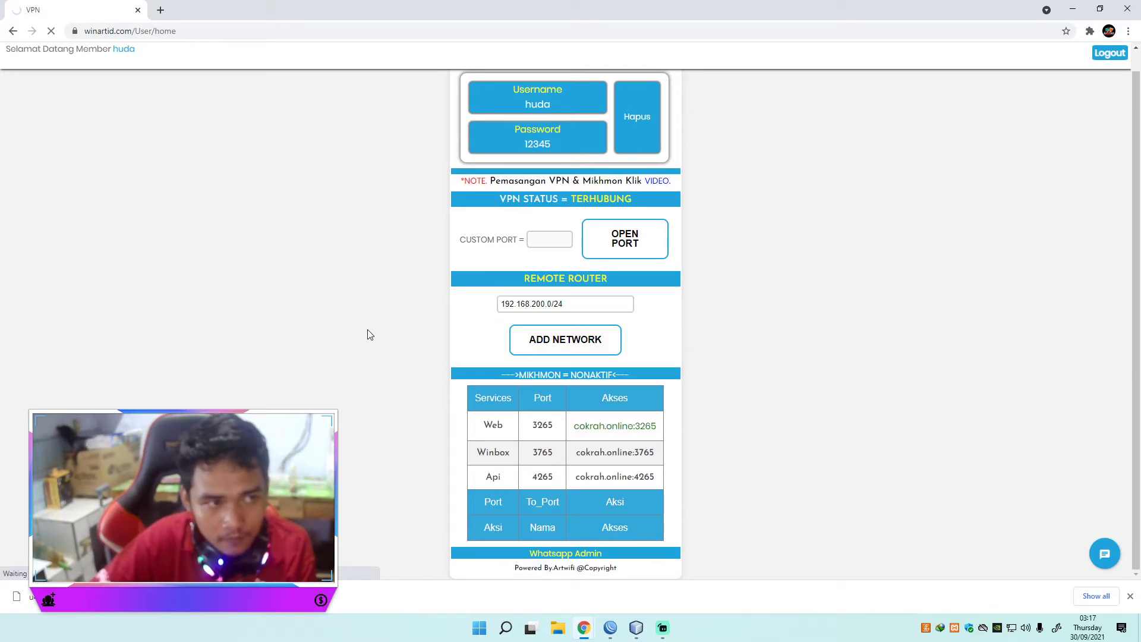
Add a remote router with the first client's name and the IP address 192.168.200.2
scroll(367, 330, down, 2)
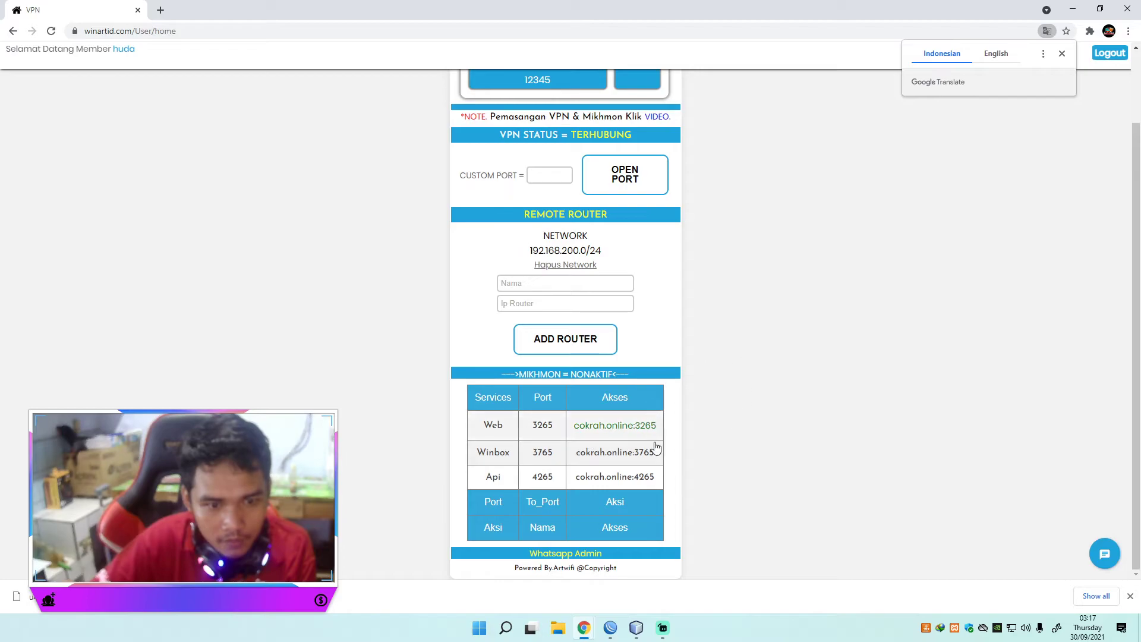
click(538, 282)
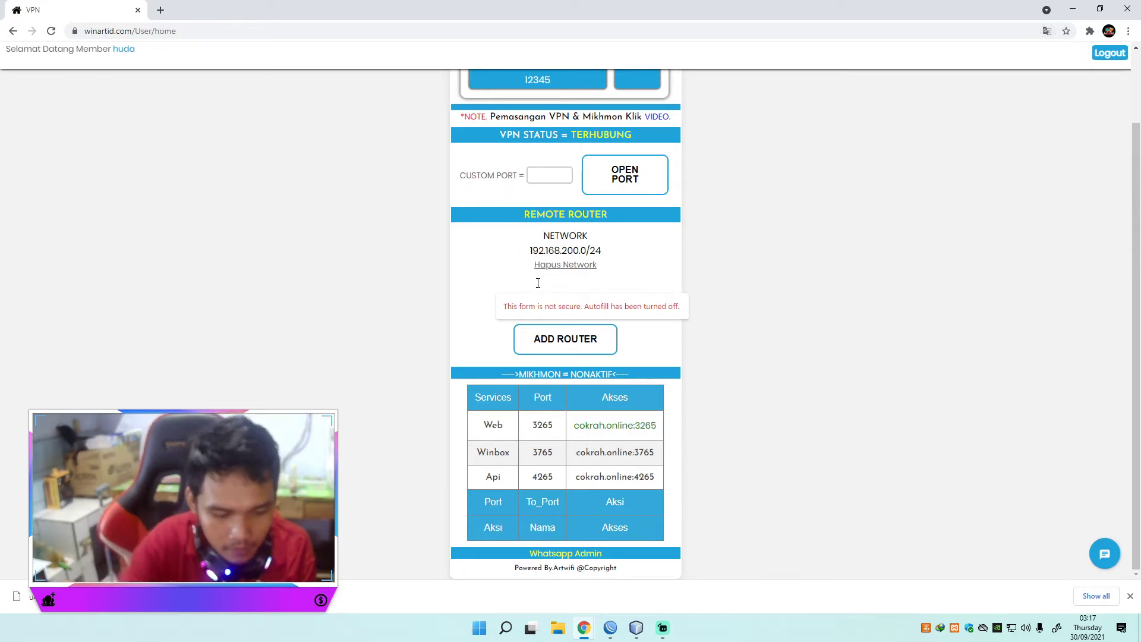
text(nur)
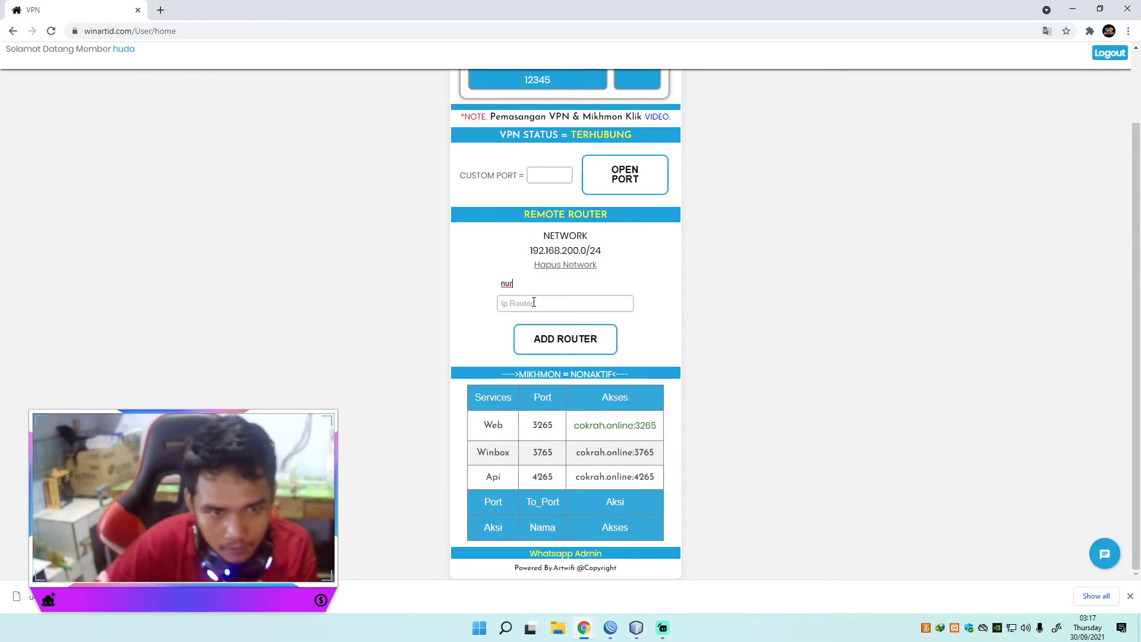
click(533, 303)
text(192.168.200.2)
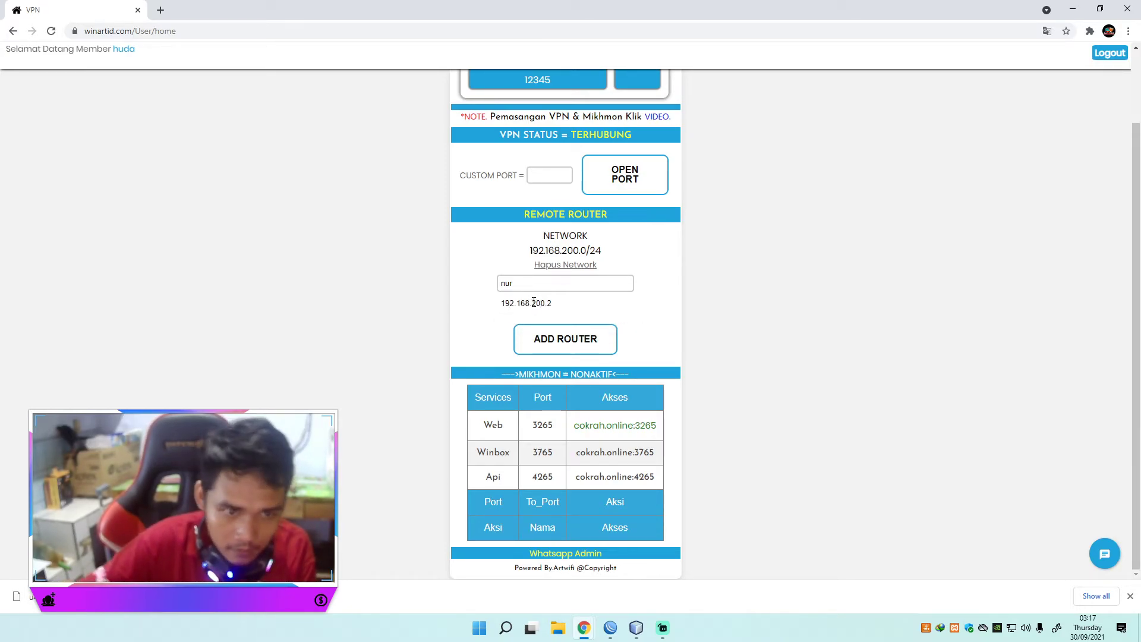
click(551, 341)
Add a second remote router with the other client's name and the IP address 192.168.200.3
click(539, 352)
text(agung)
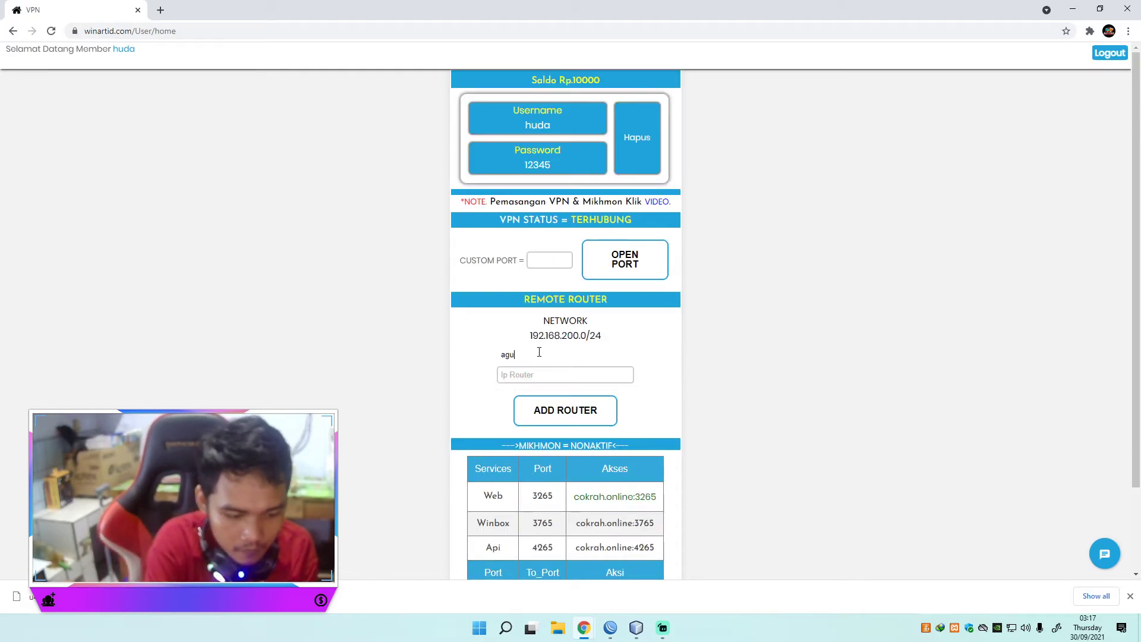
click(538, 380)
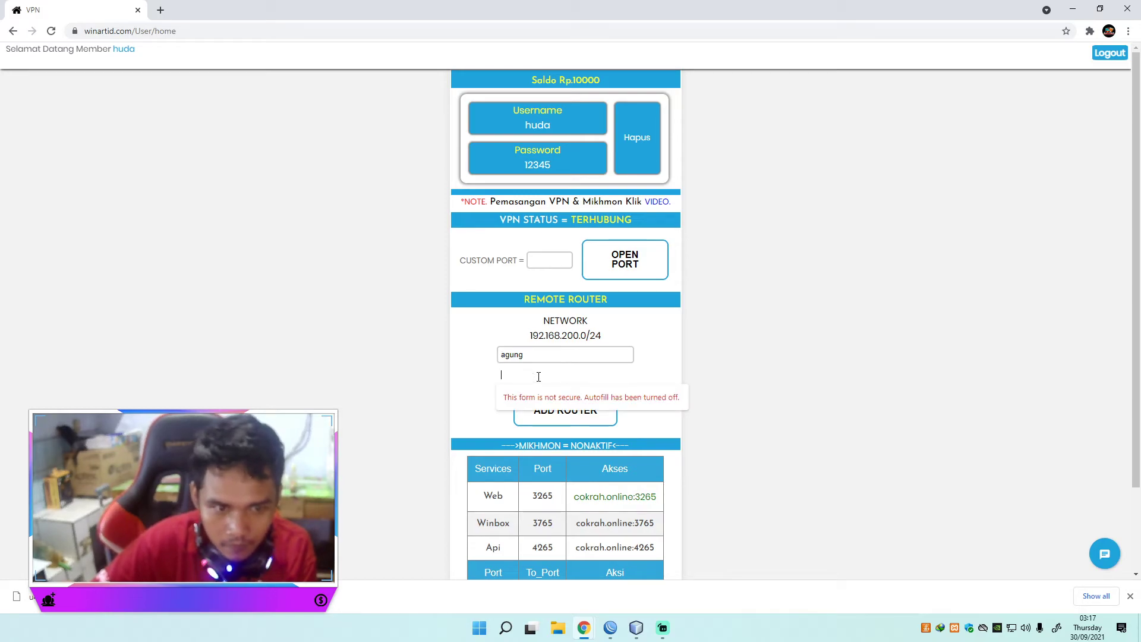
text(192.168.200.3)
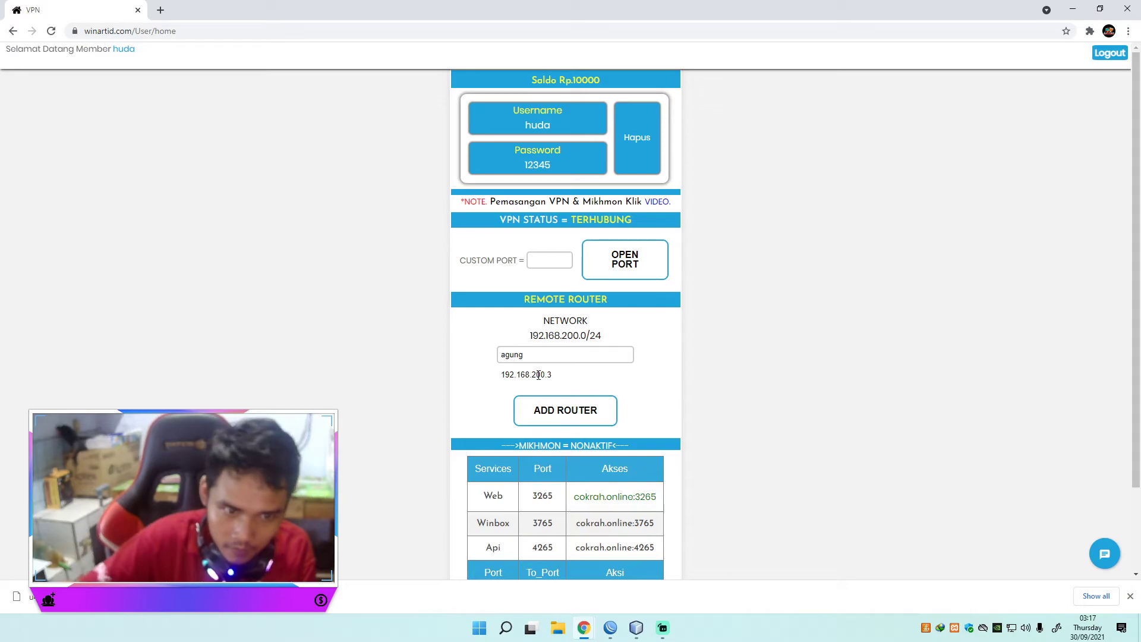
click(548, 411)
scroll(421, 382, down, 1)
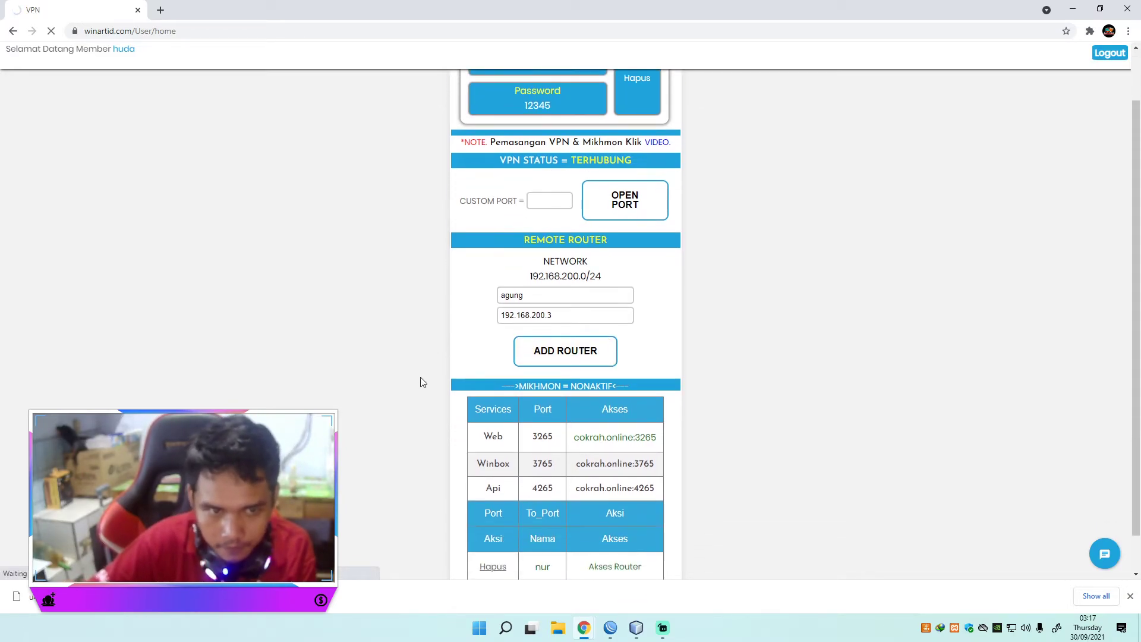
scroll(420, 383, down, 2)
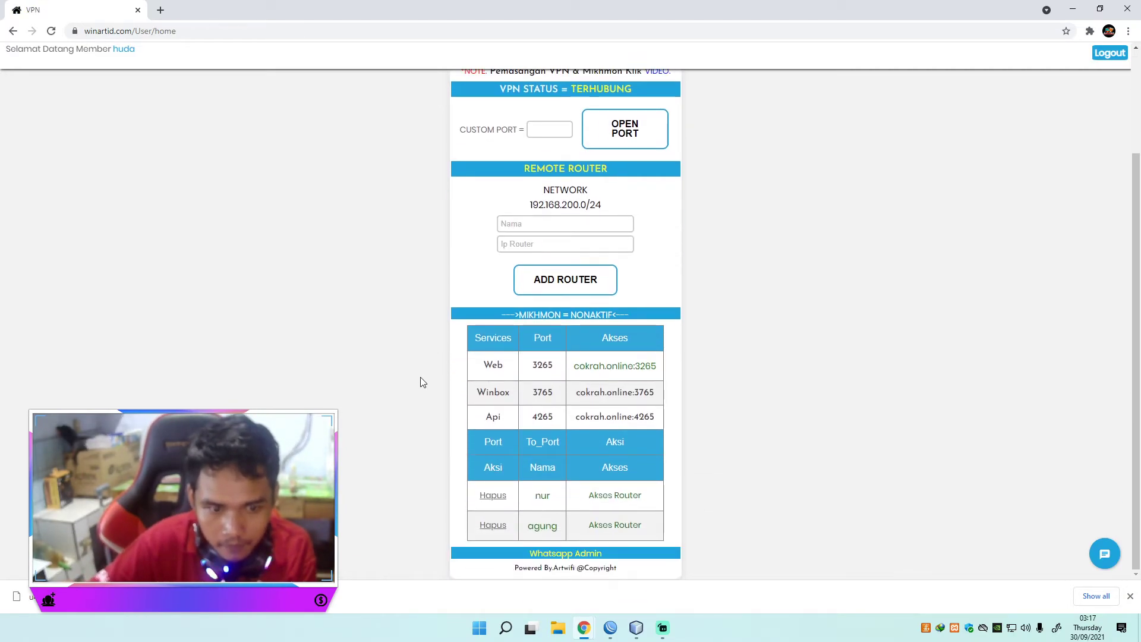
Open the remote access page of each added client router and return to the VPN member page
click(605, 498)
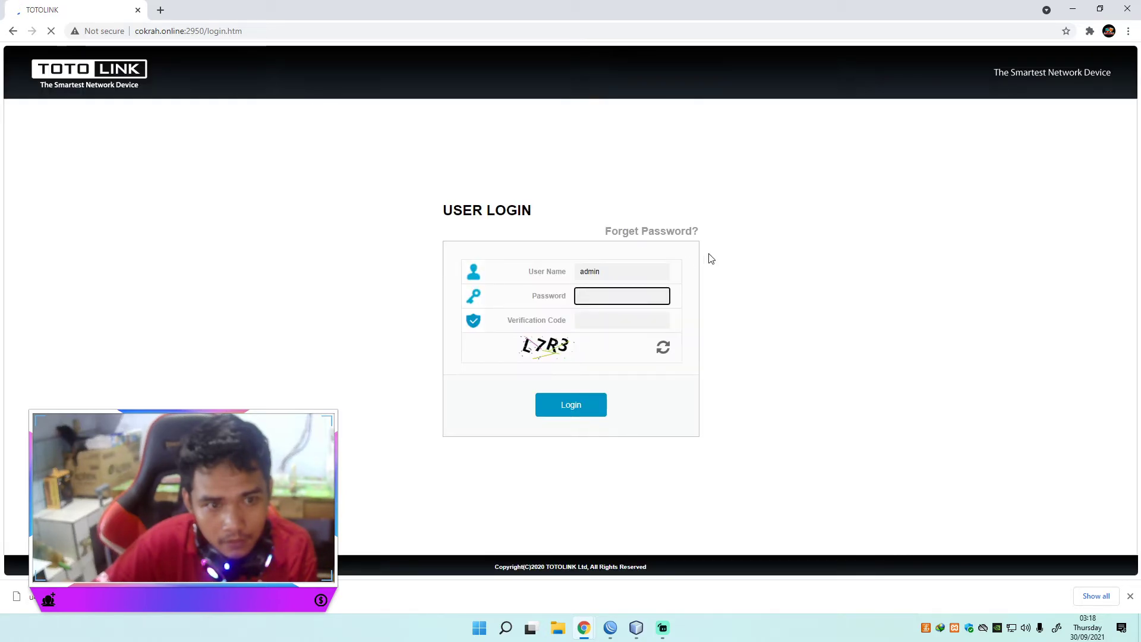
click(14, 35)
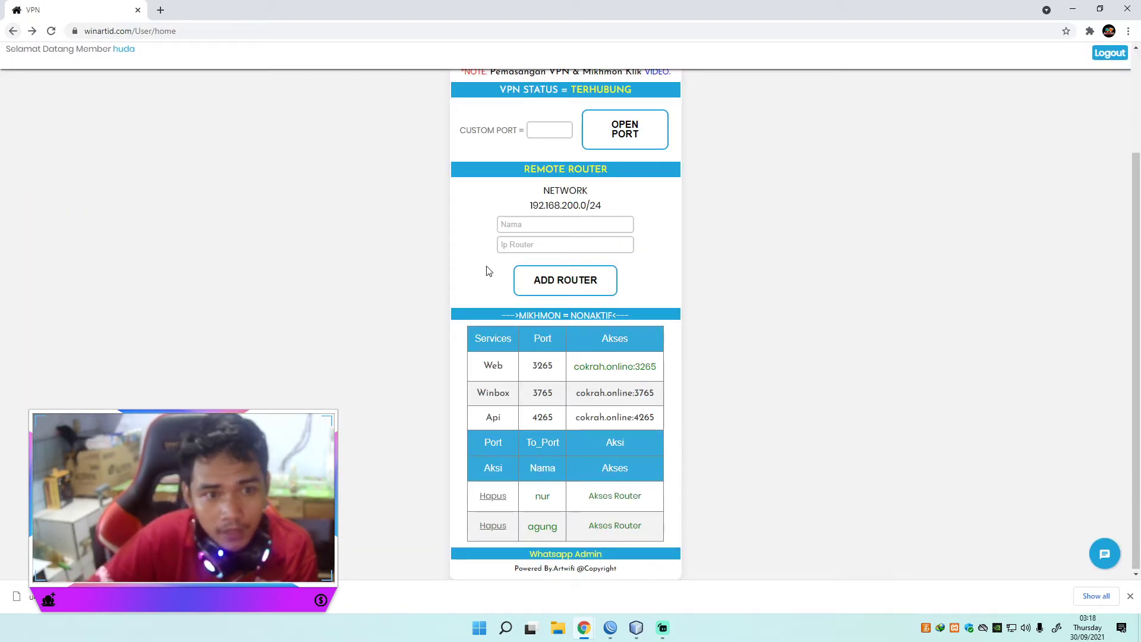
click(603, 531)
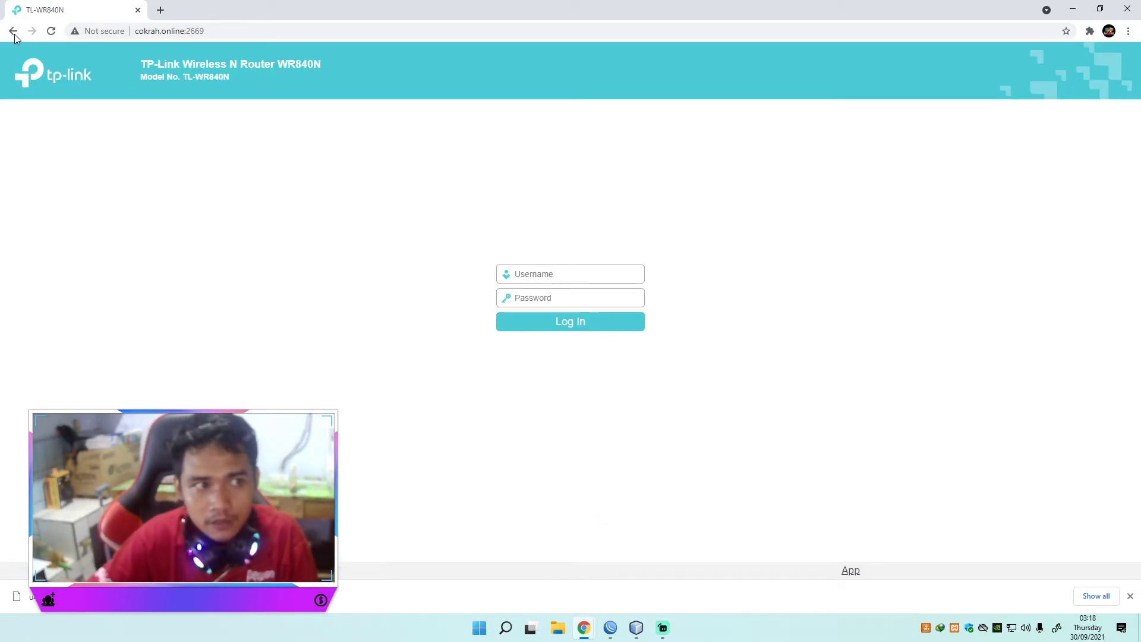
click(13, 32)
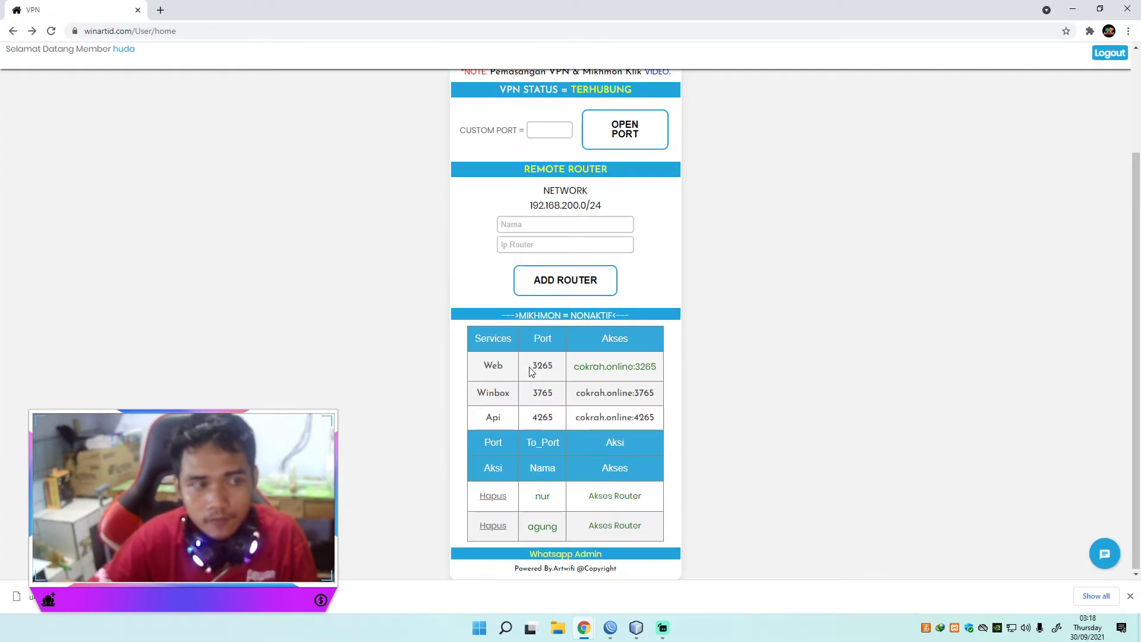
Review the VPN member page and place the cursor in the custom port field
scroll(612, 510, up, 1)
scroll(600, 502, up, 1)
scroll(599, 503, down, 2)
scroll(599, 499, up, 2)
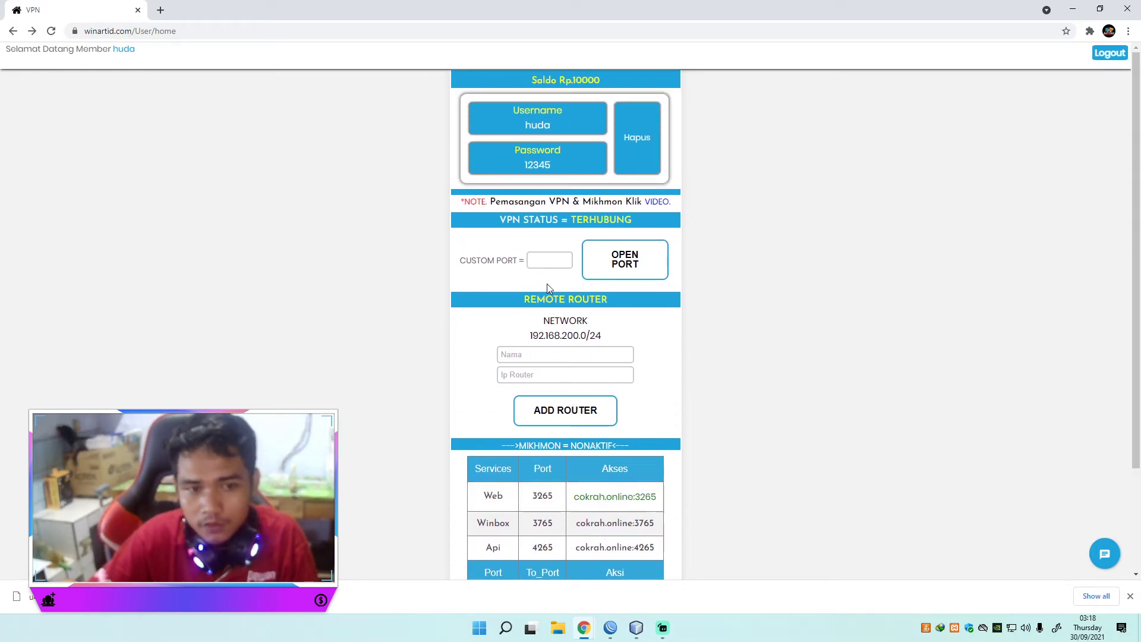
click(543, 261)
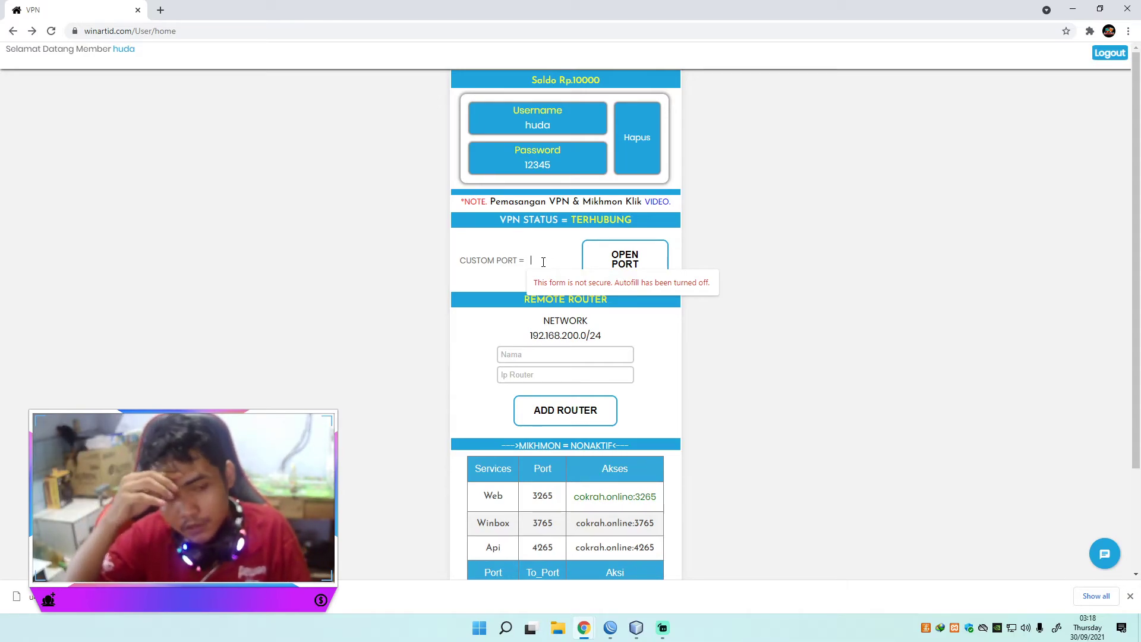
Switch to WinBox, close the terminal window and open the IP service list
click(610, 627)
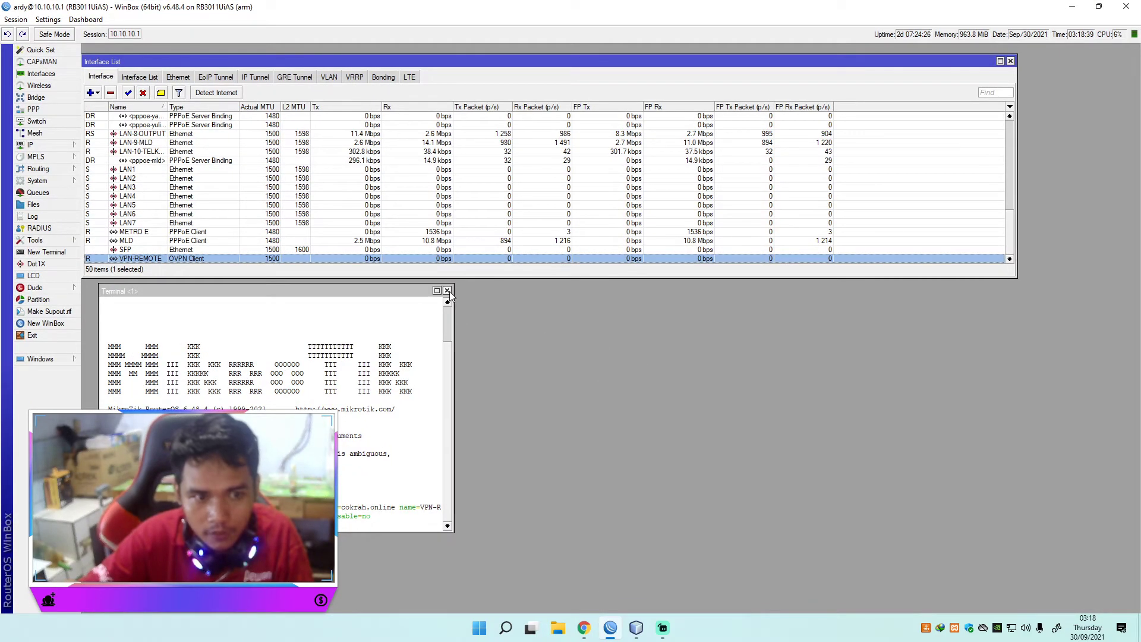
click(447, 291)
click(42, 145)
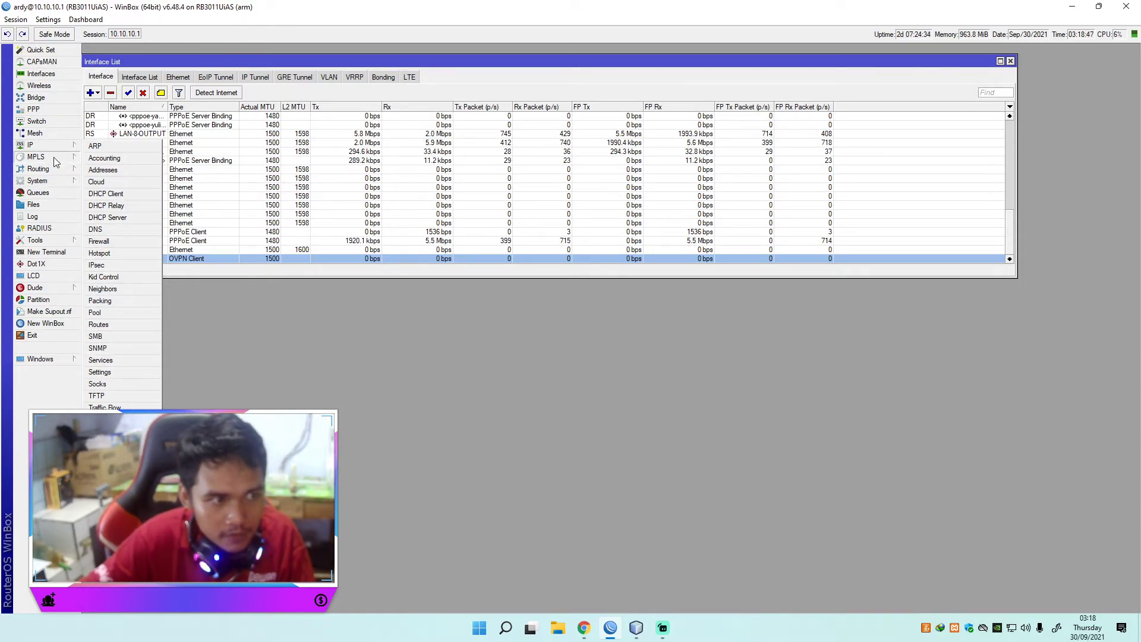
click(102, 360)
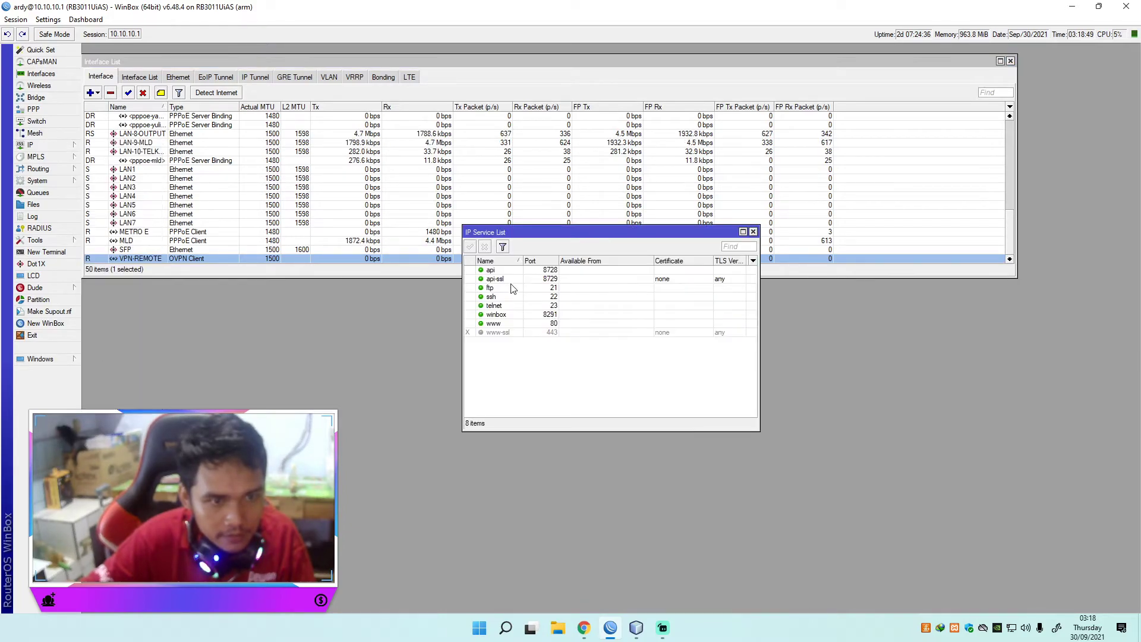
Examine the port setting of the api service and close its details without changing it
click(509, 271)
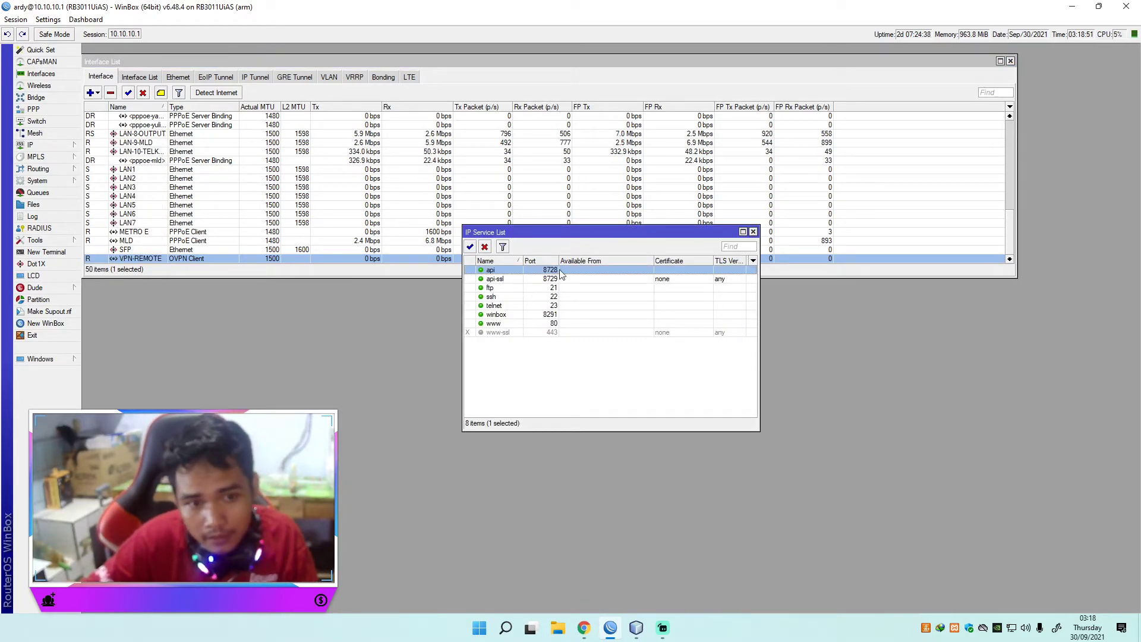
double_click(553, 272)
drag(615, 289, 630, 389)
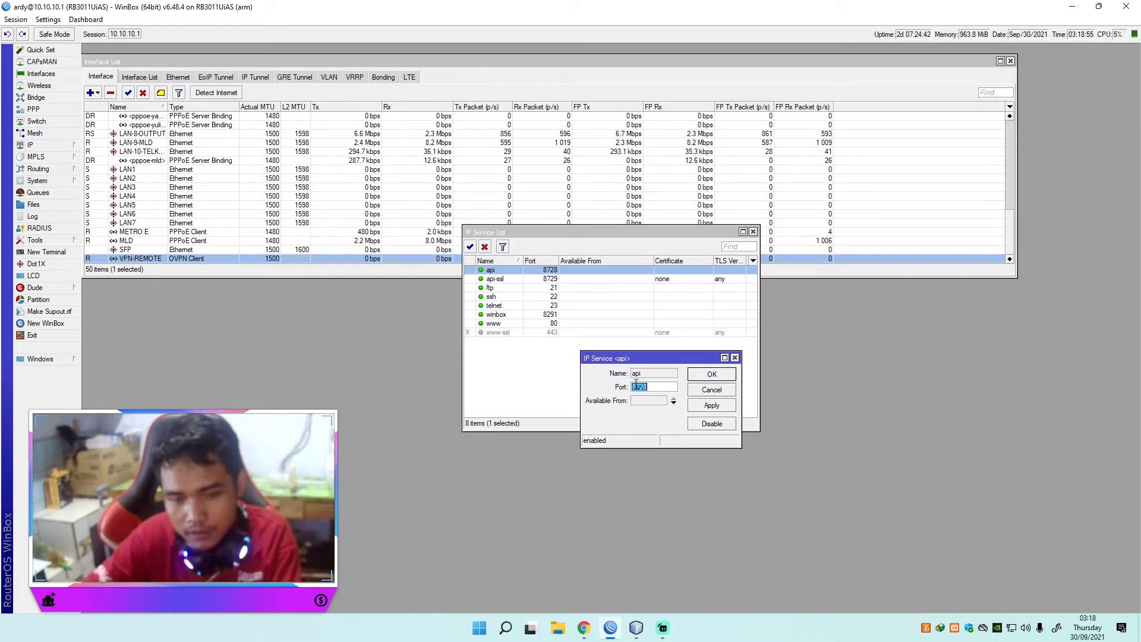
click(734, 357)
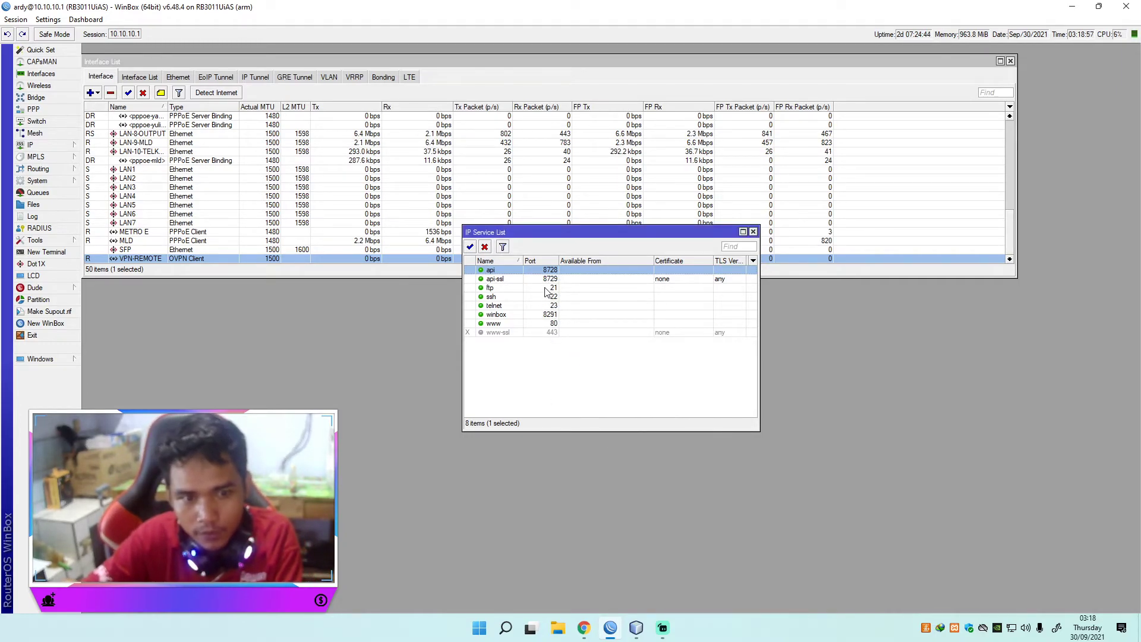
Open the www service's settings and enter 90 as its port
click(507, 324)
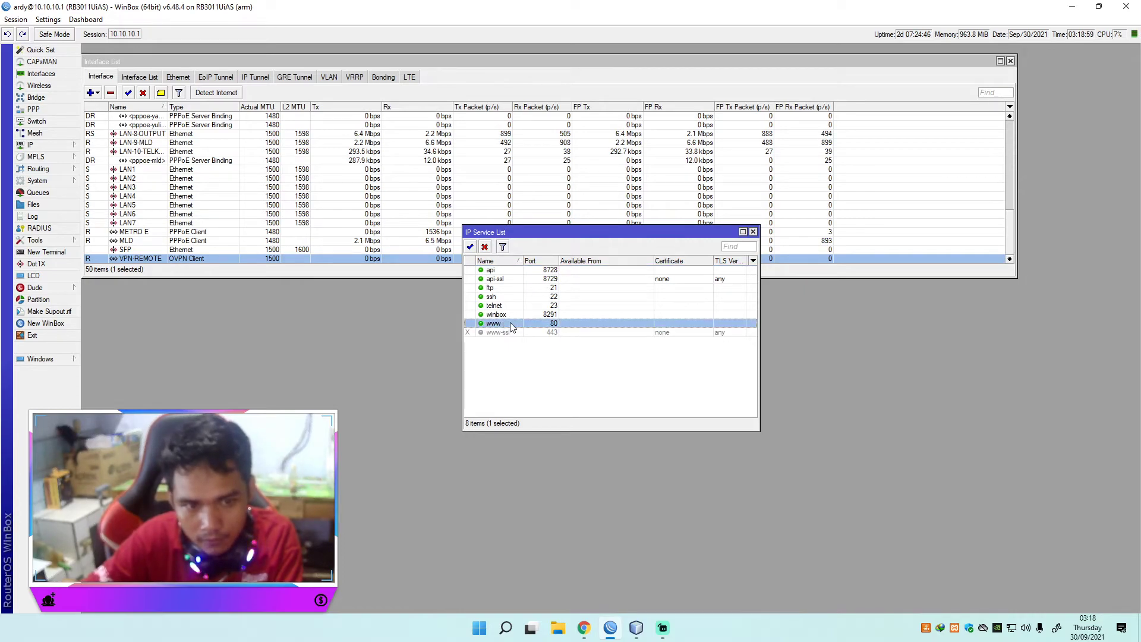
double_click(553, 323)
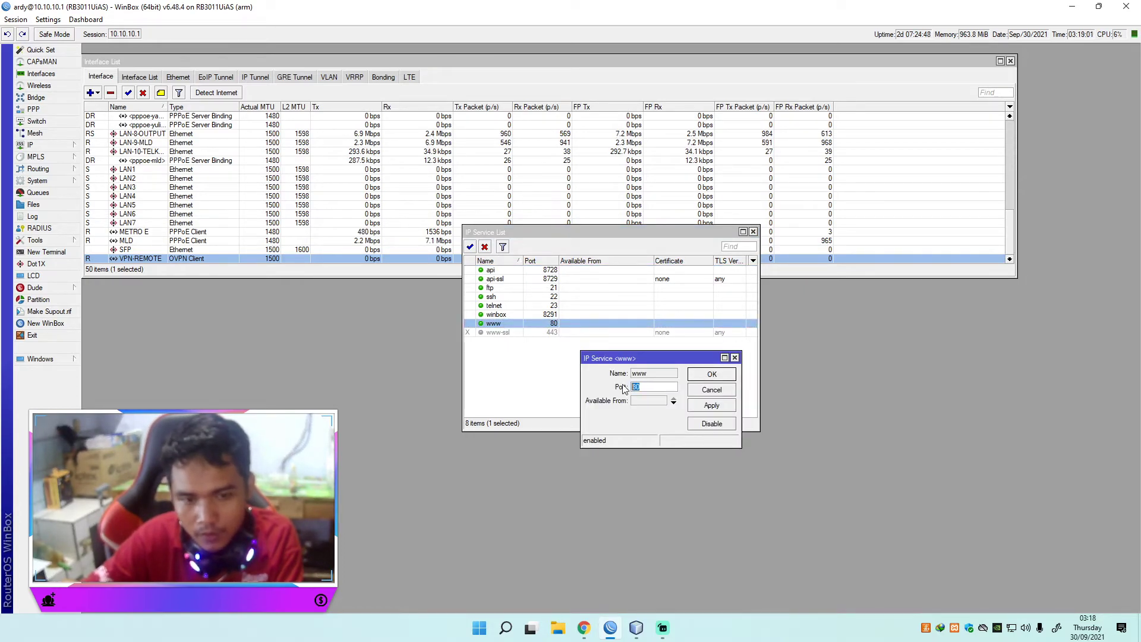
text(90)
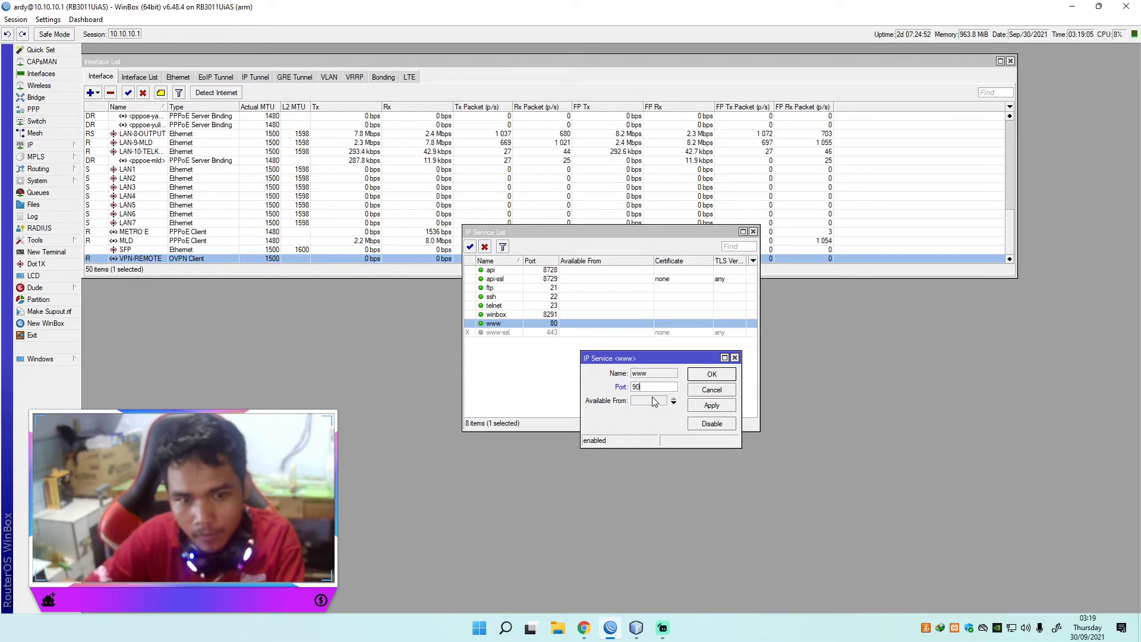
Switch to the VPN member page in Chrome and review the web access port and the custom port field
mouse_move(584, 631)
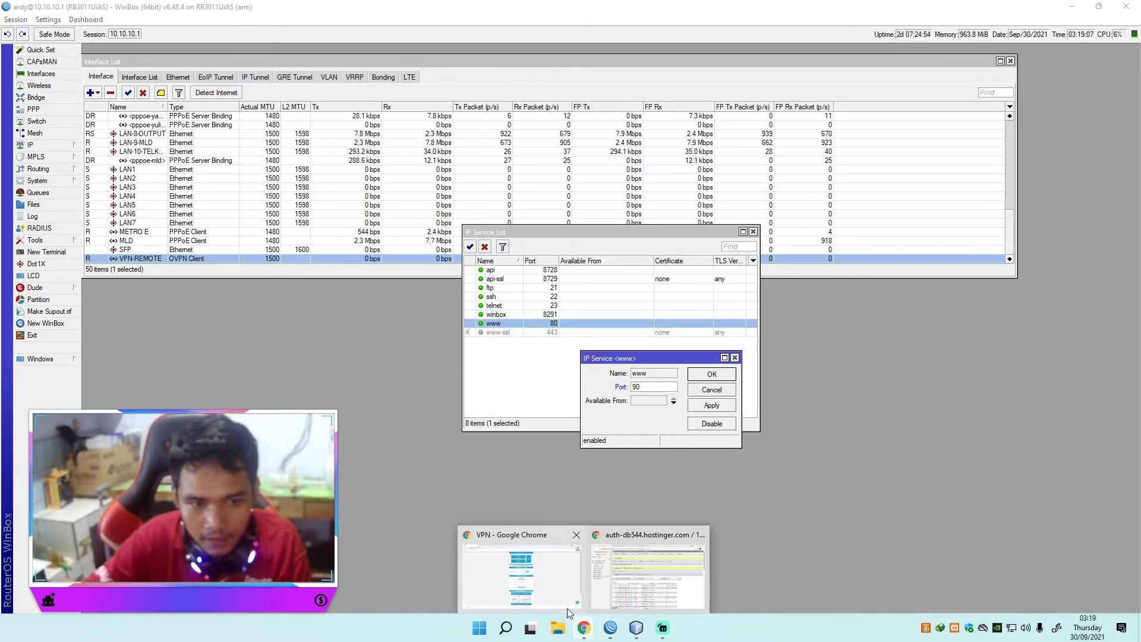
click(544, 557)
scroll(562, 479, down, 2)
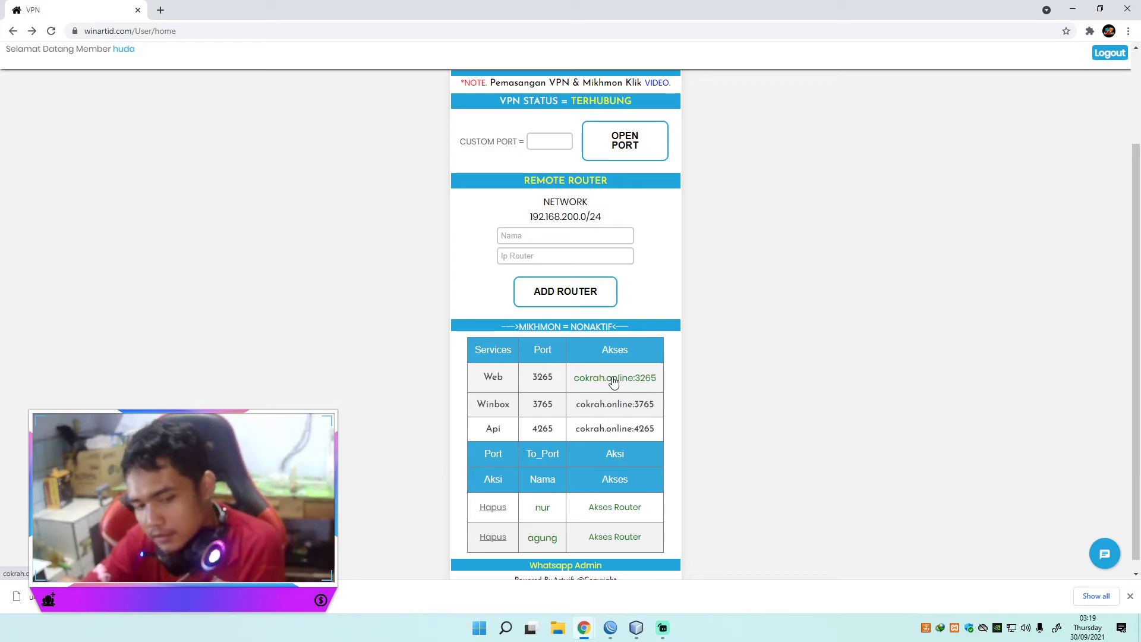
click(546, 144)
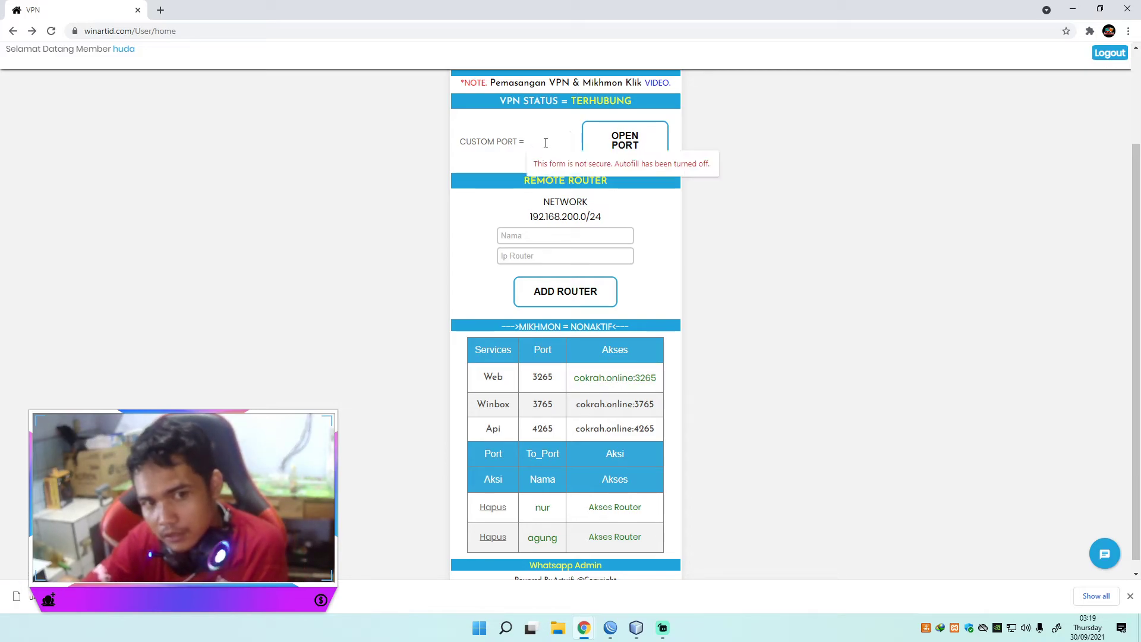
click(584, 635)
Switch back to WinBox and apply port 90 to the www service, closing its settings
click(610, 628)
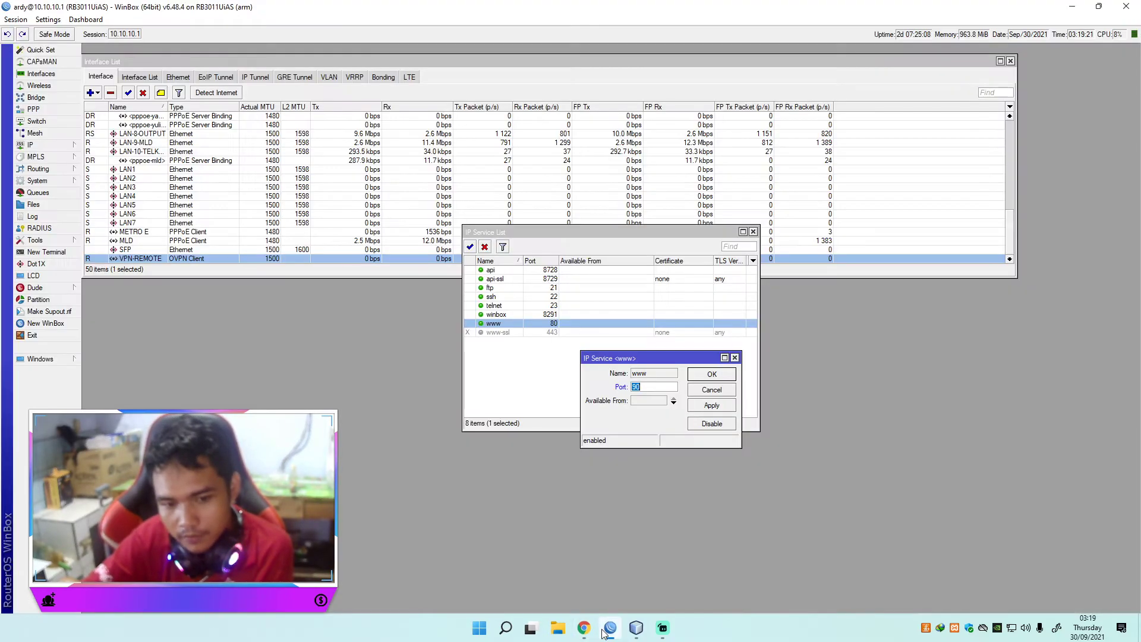
drag(664, 361, 500, 367)
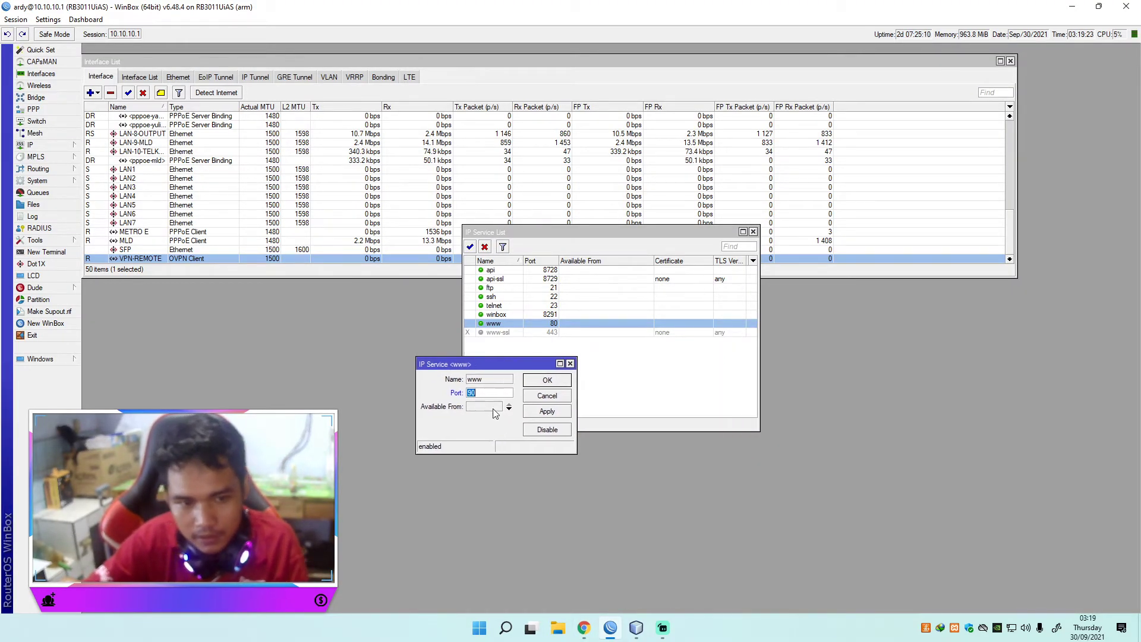
click(548, 412)
click(550, 387)
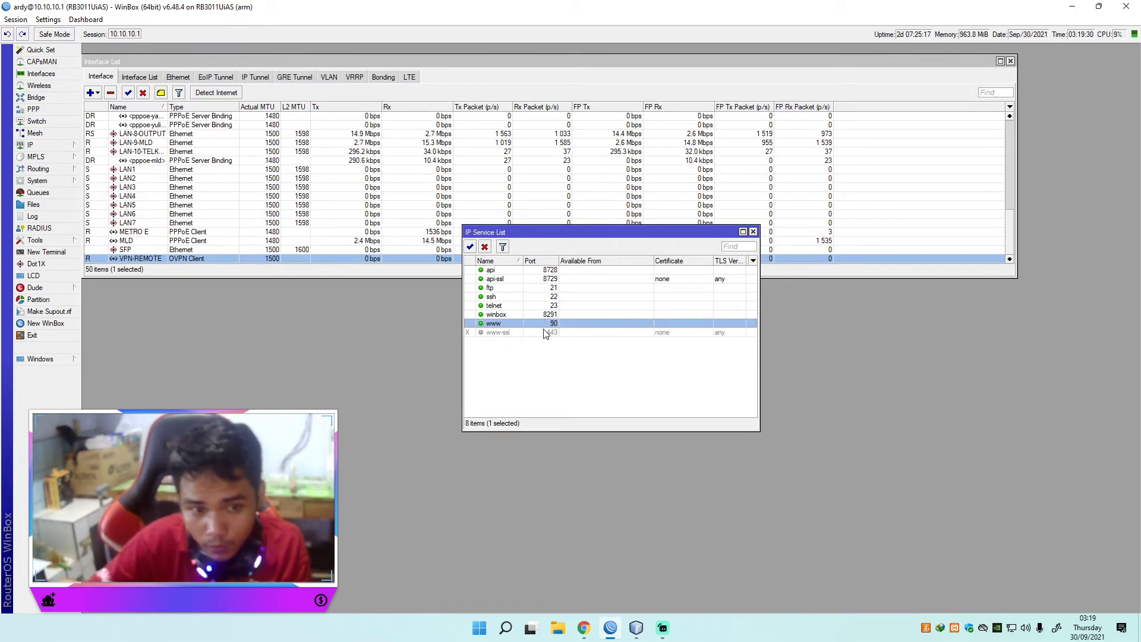
Test the web access link cokrah.online:3265 in the browser and return to the VPN member page
click(1071, 7)
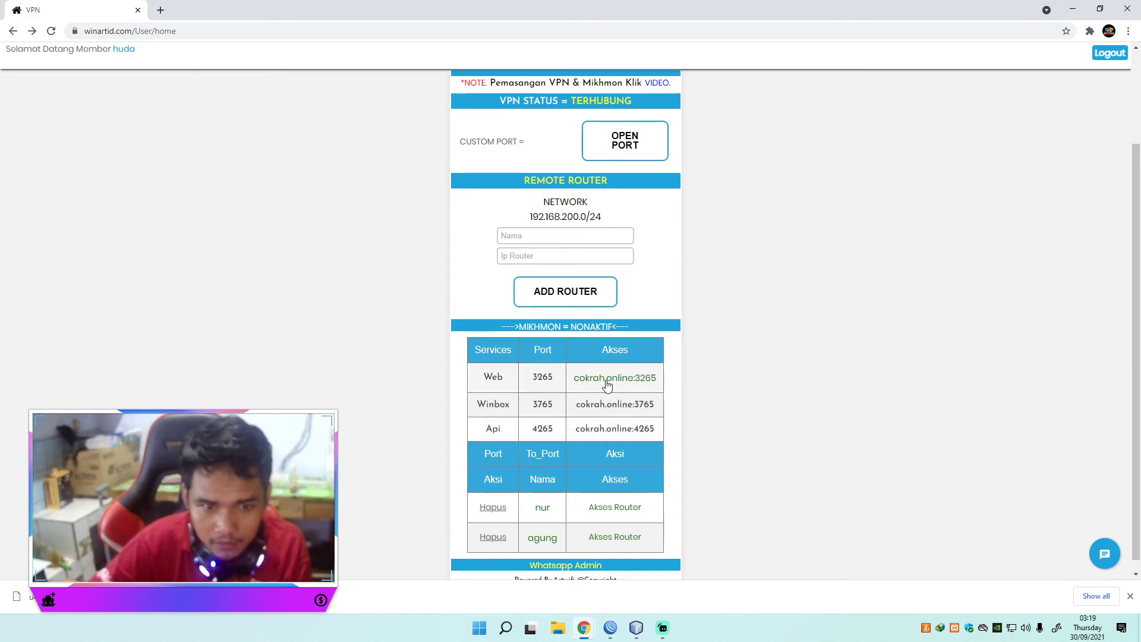
click(607, 379)
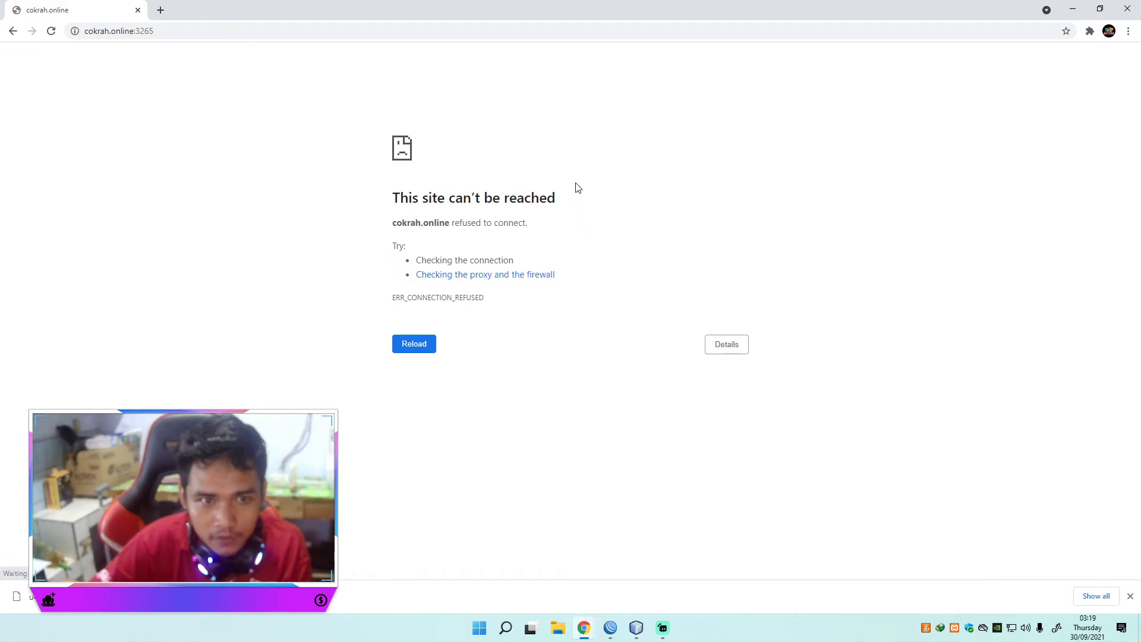
click(52, 31)
click(12, 31)
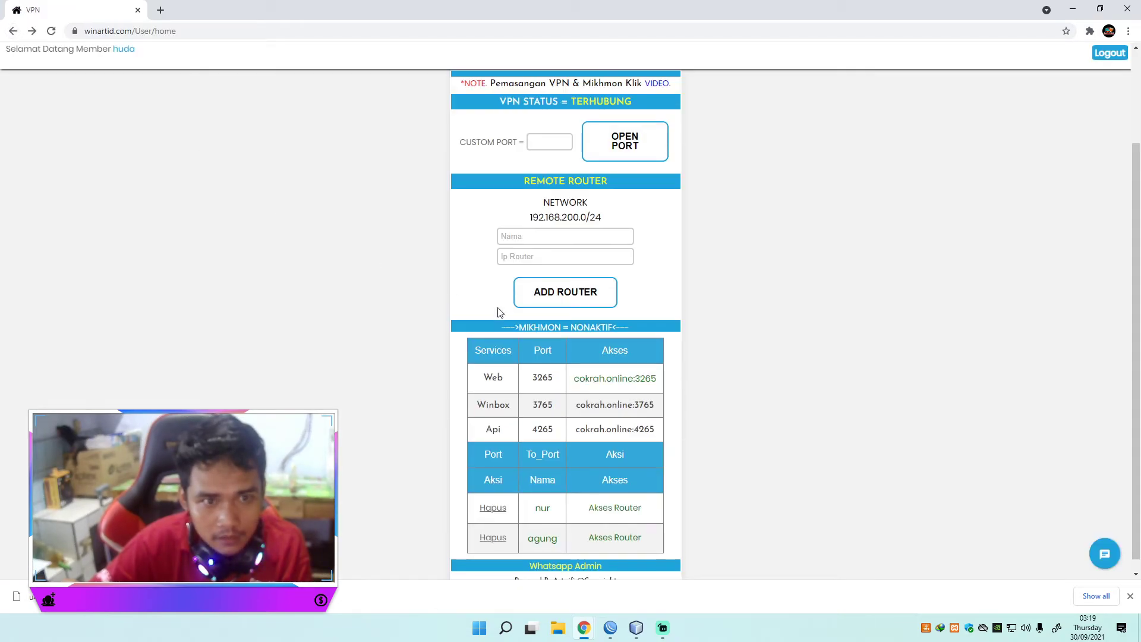
Open custom port 90 on the VPN member page
scroll(606, 199, up, 1)
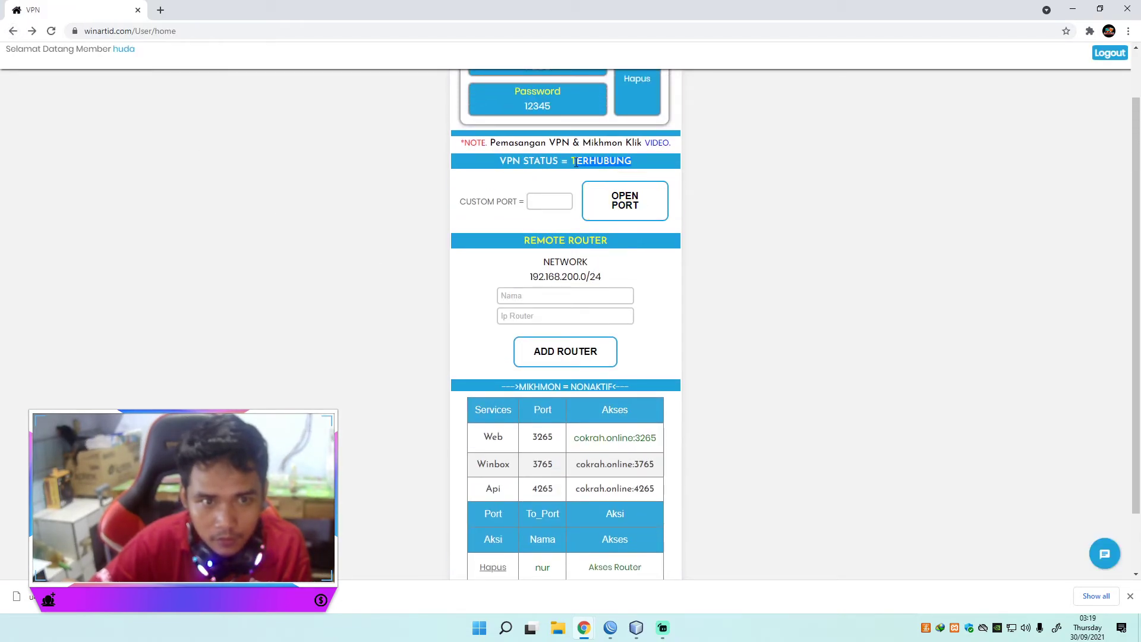
scroll(639, 168, down, 1)
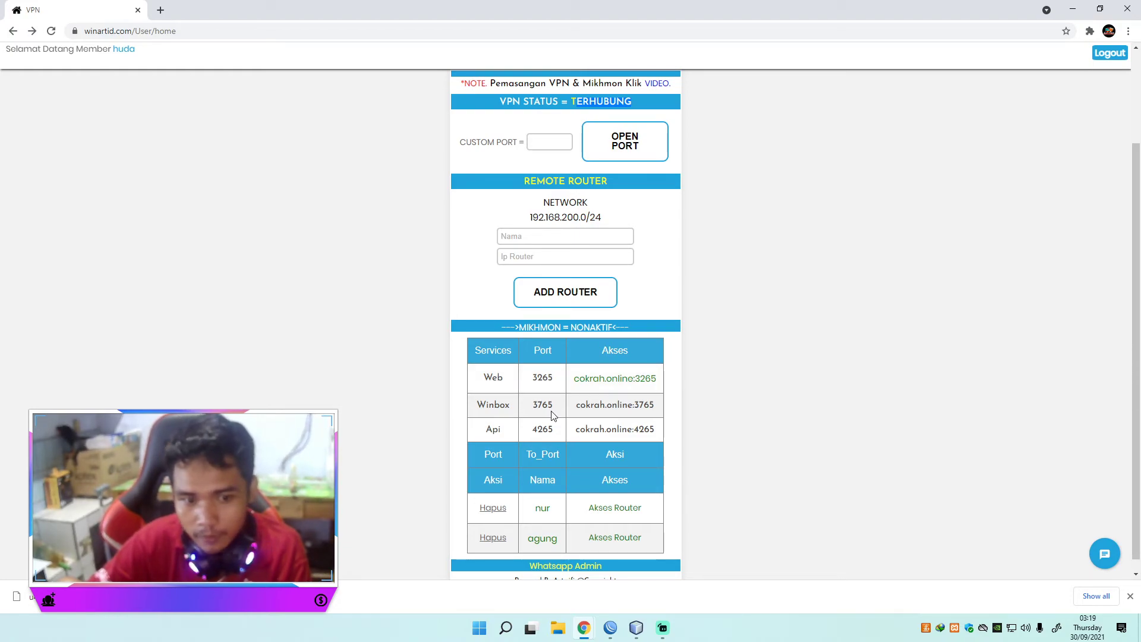
scroll(553, 416, down, 1)
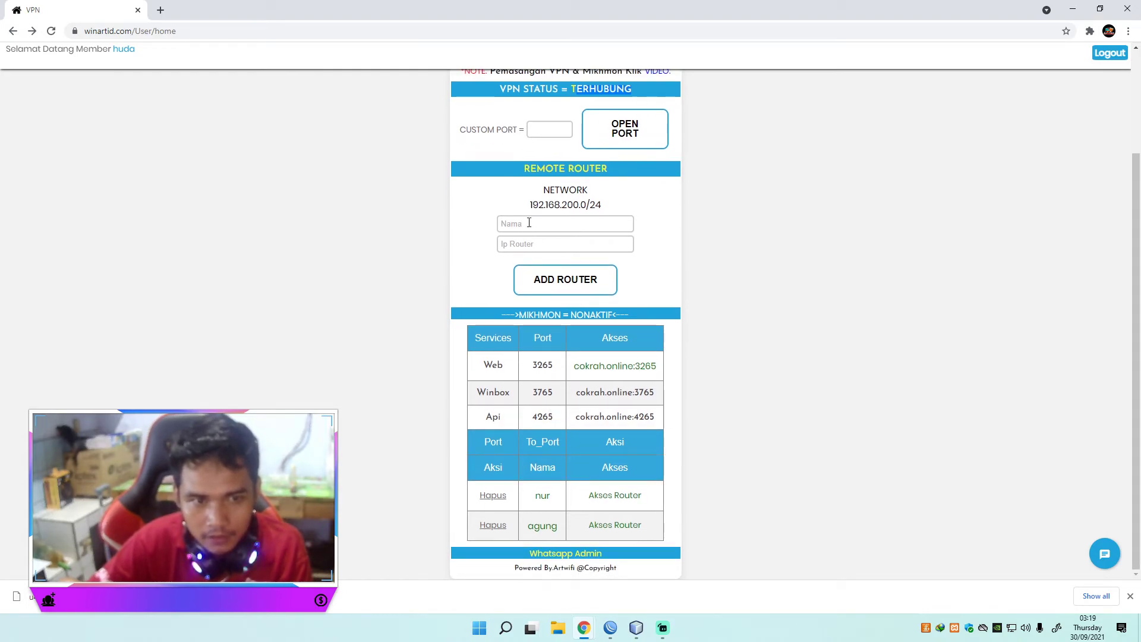
scroll(528, 225, up, 1)
click(543, 190)
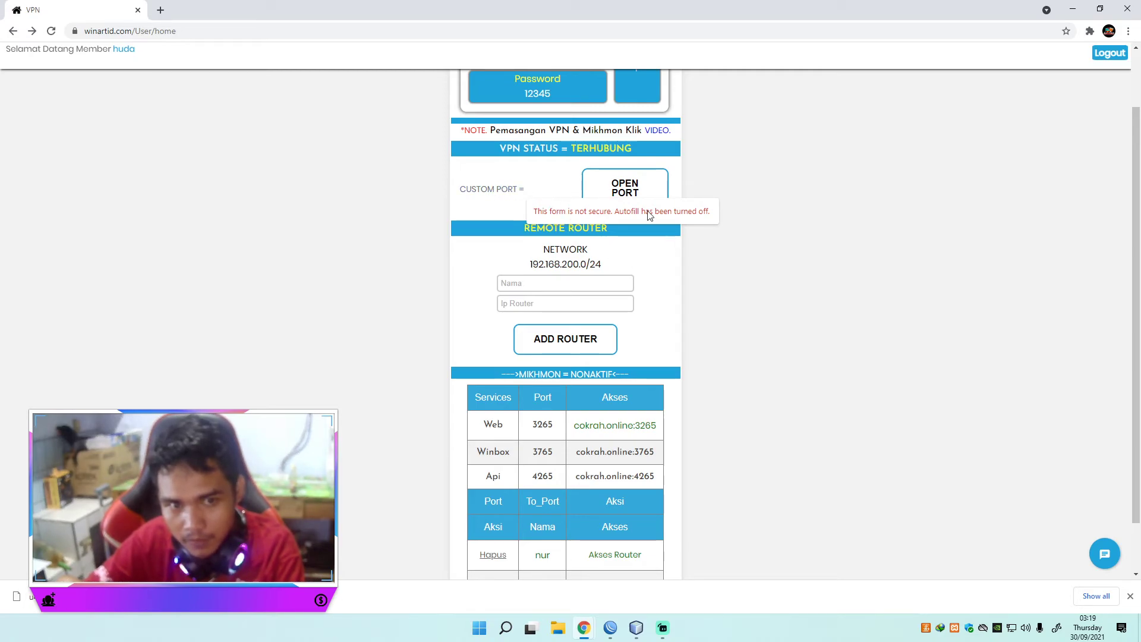
text(90)
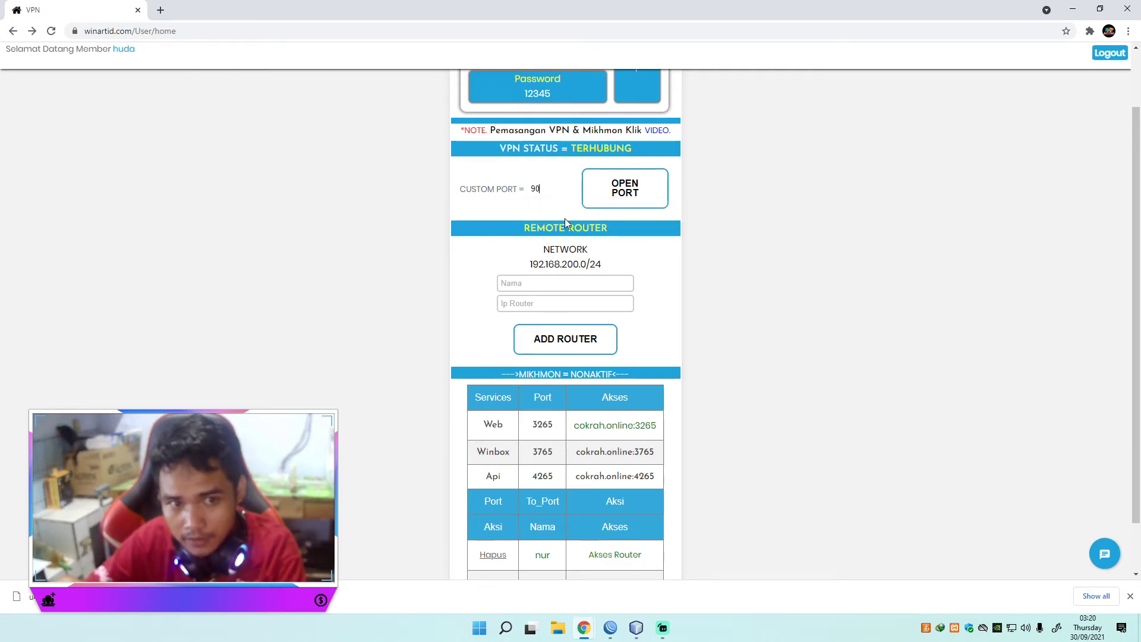
double_click(524, 190)
click(599, 204)
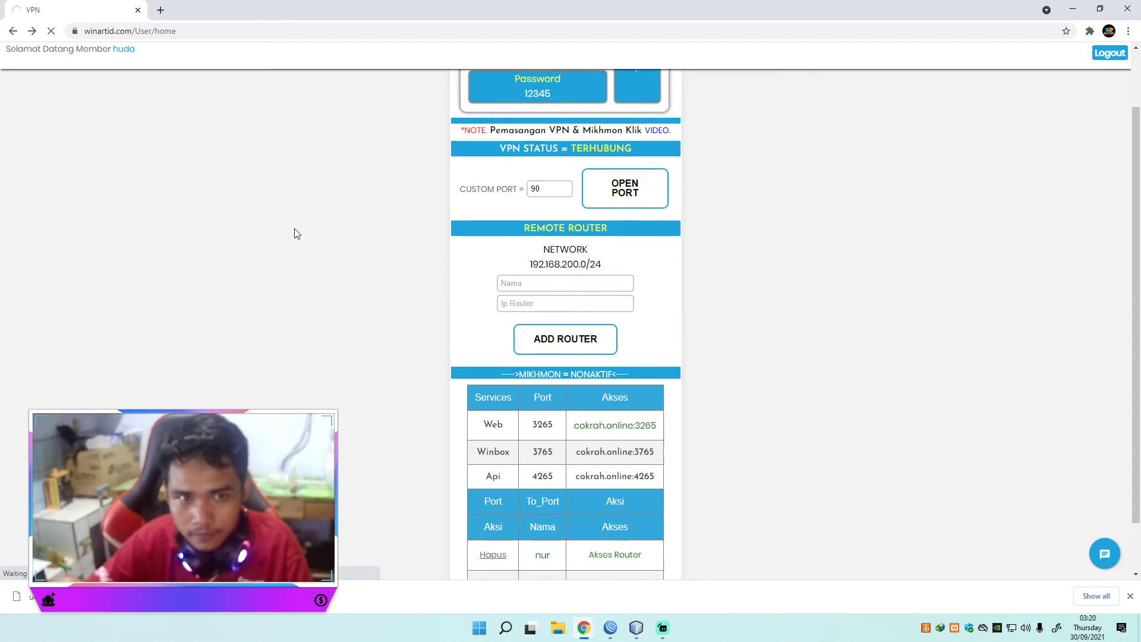
Check the forwarded port listed for port 90 and open the web access link in a new tab
scroll(298, 239, down, 3)
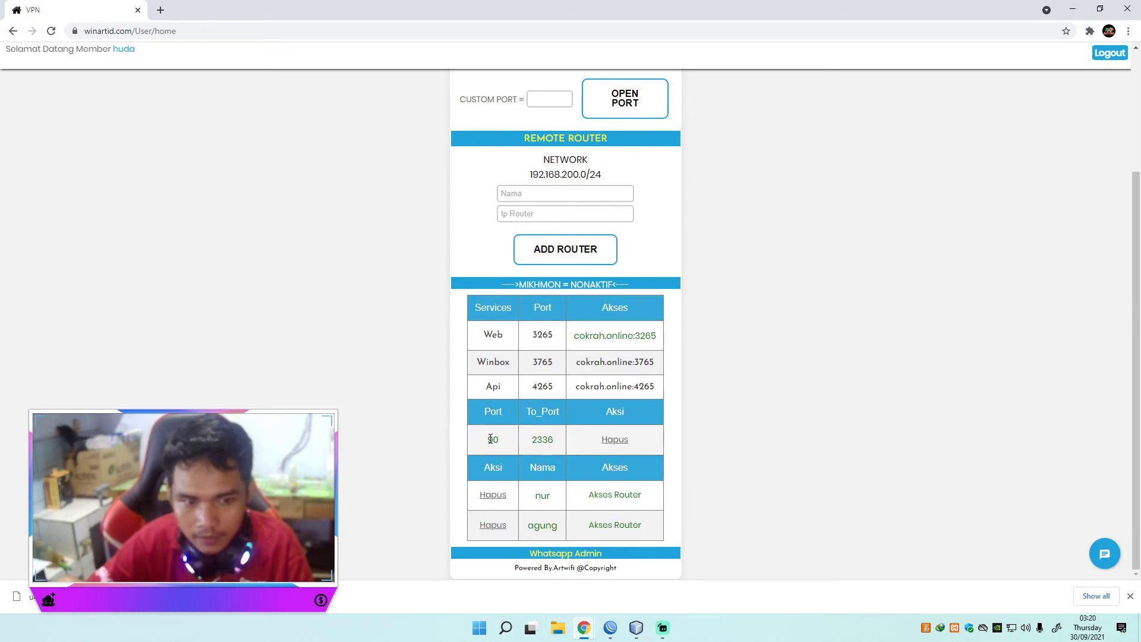
drag(555, 445, 539, 445)
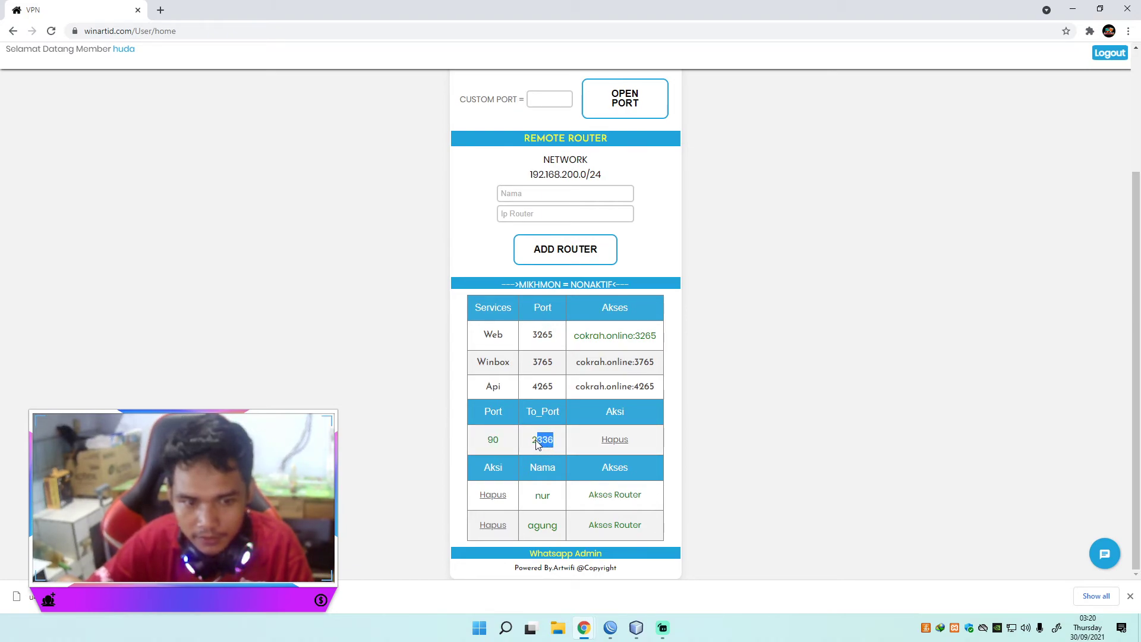
click(581, 349)
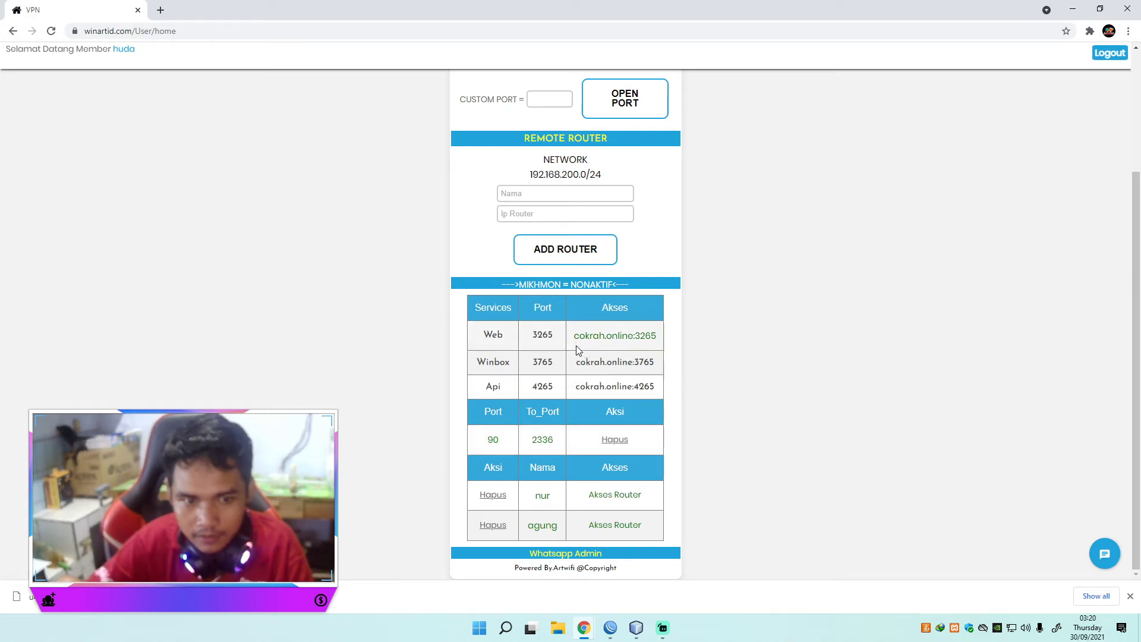
right_click(607, 337)
click(621, 347)
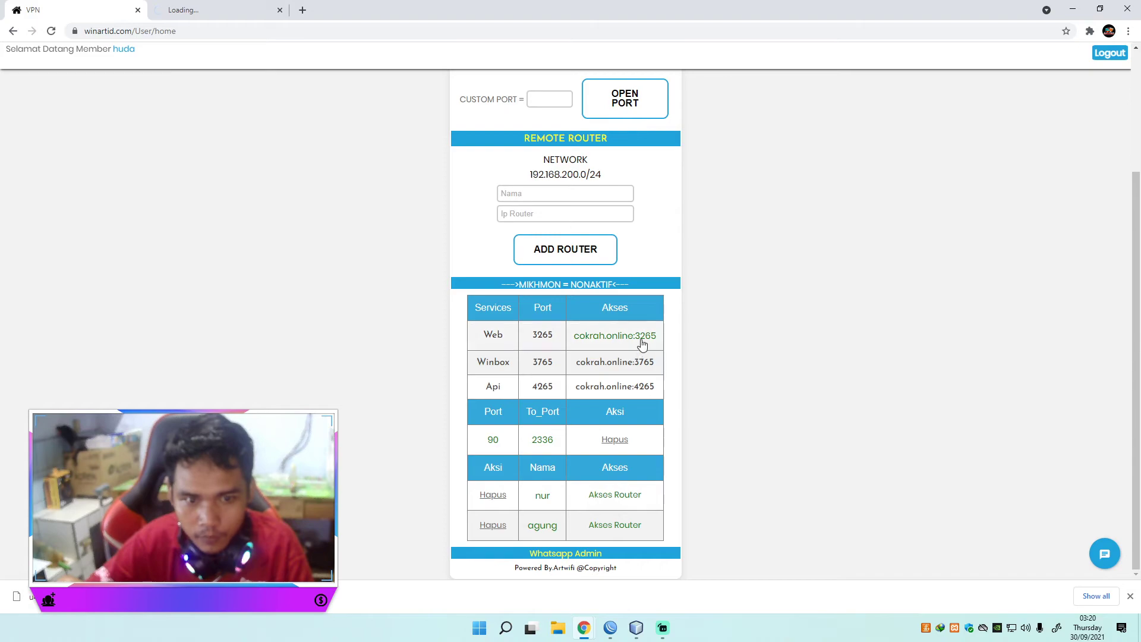
Copy the forwarded port 2336 and load cokrah.online:2336 in the new browser tab
drag(554, 440, 530, 441)
right_click(530, 441)
click(558, 450)
click(241, 16)
click(153, 33)
key(Return)
drag(136, 33, 211, 32)
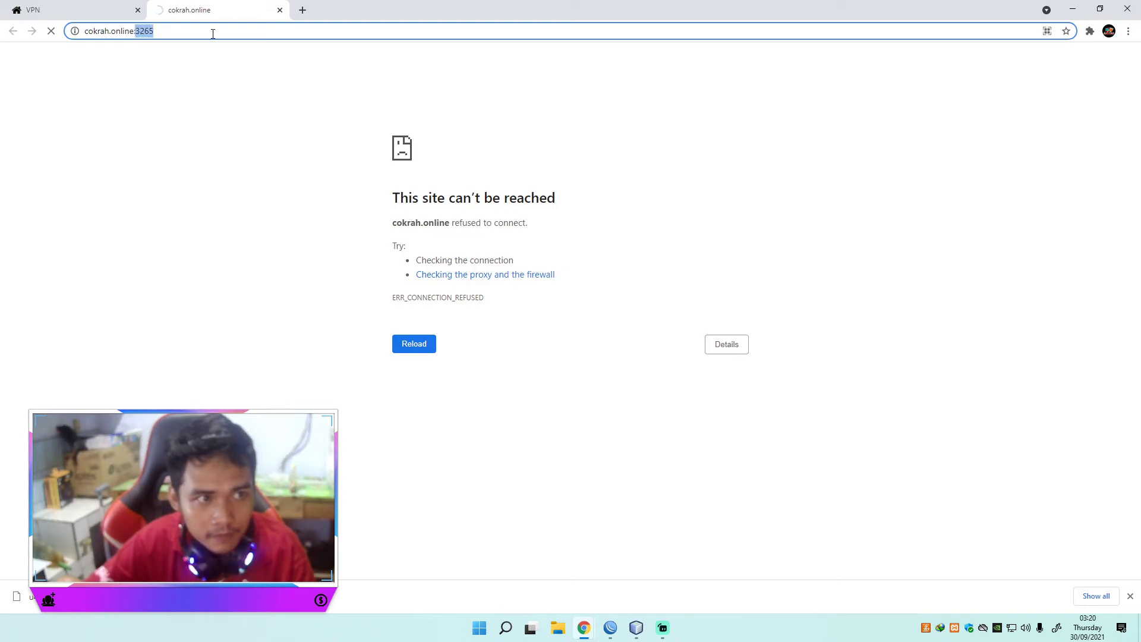
key(ctrl+v)
key(Return)
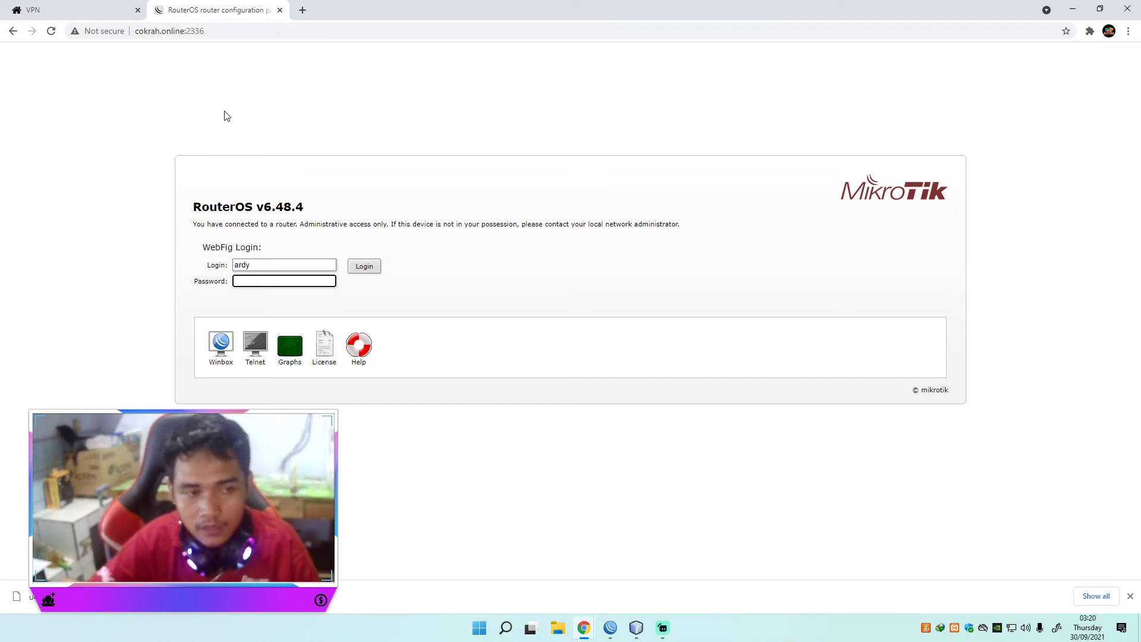
Switch to WinBox, set the www service's port back to 80 and close the IP service list
mouse_move(611, 635)
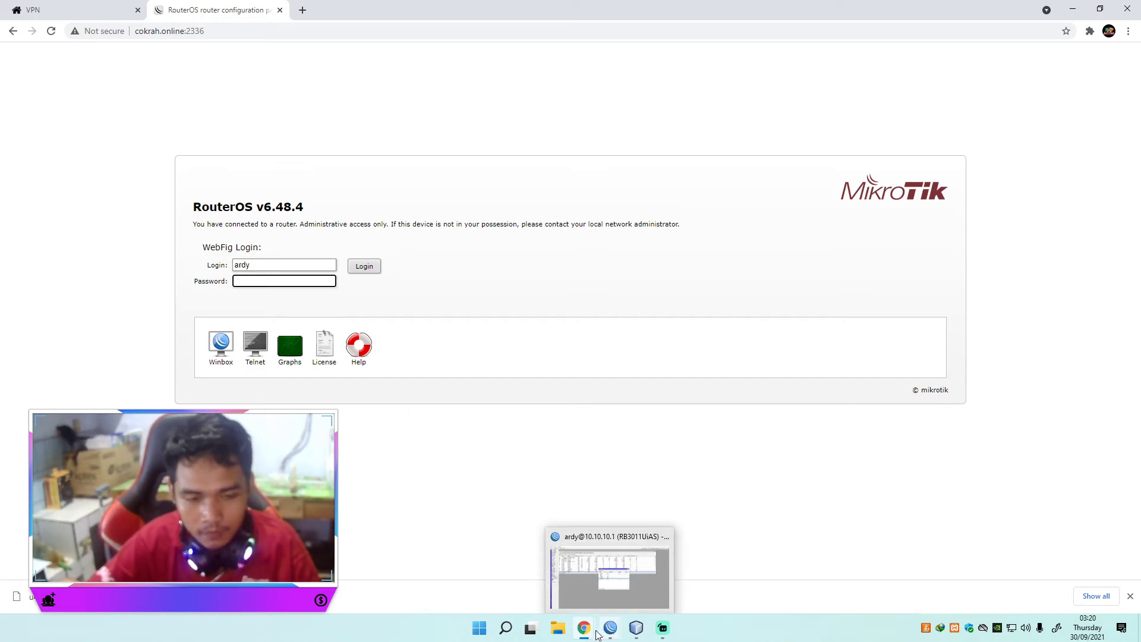
click(608, 633)
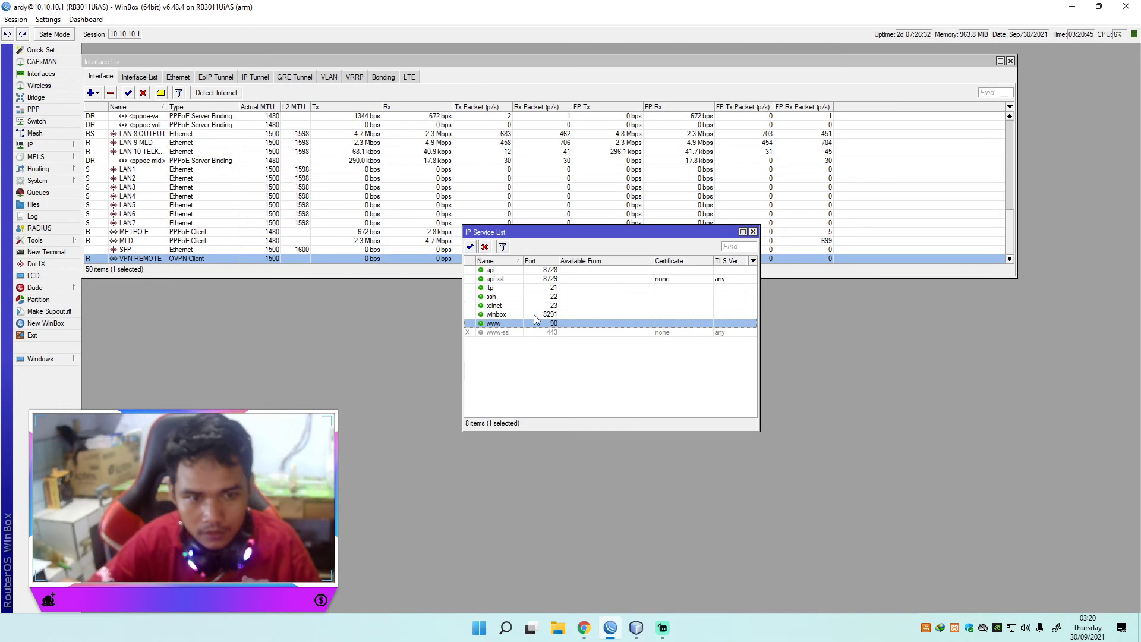
double_click(541, 325)
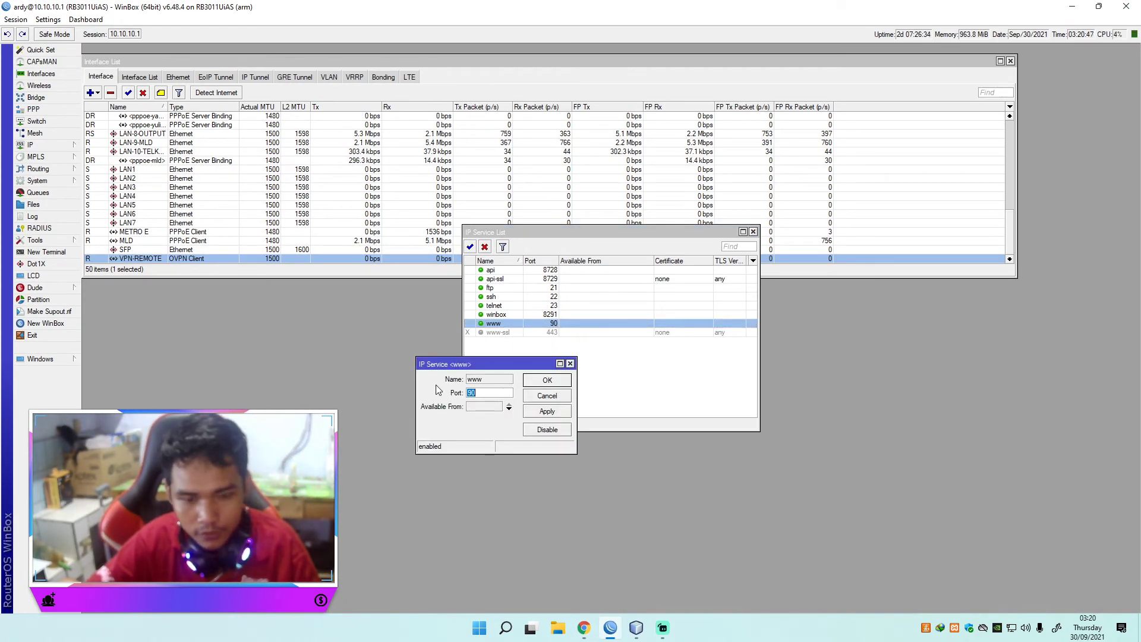
click(547, 411)
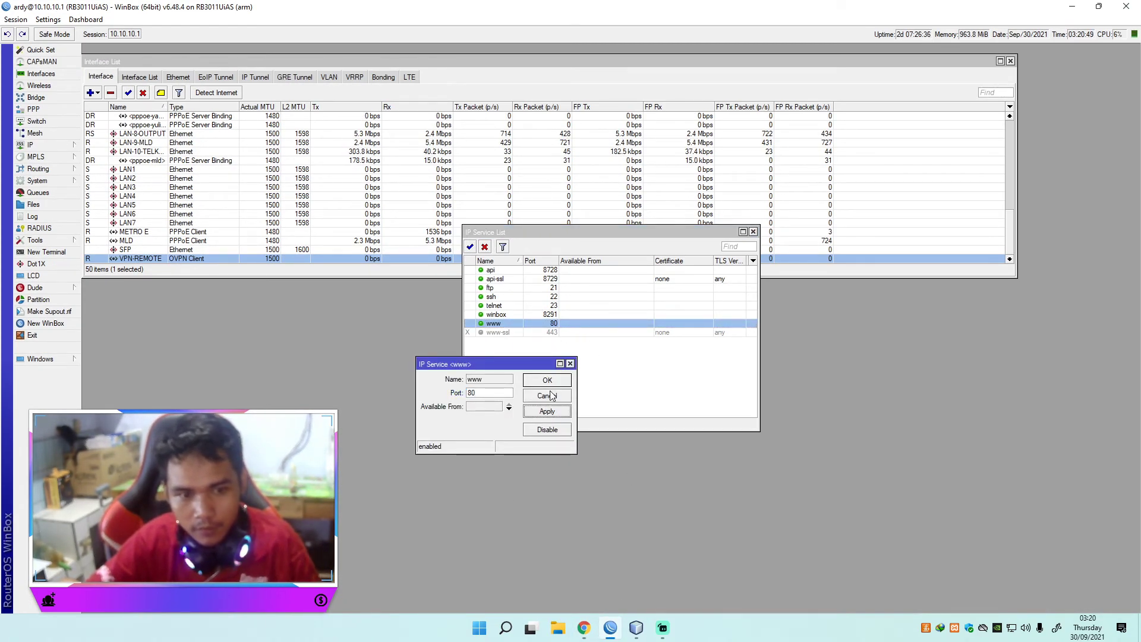
click(546, 380)
click(753, 231)
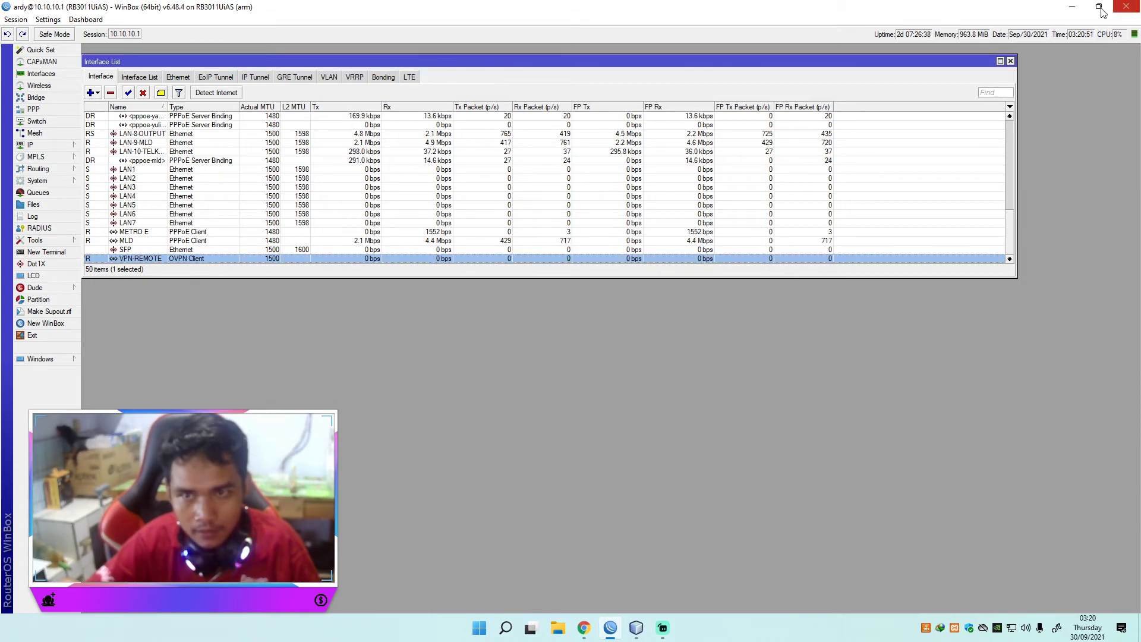
Reload cokrah.online:2336 in the browser to test it and return to the VPN member page
click(1072, 7)
click(53, 33)
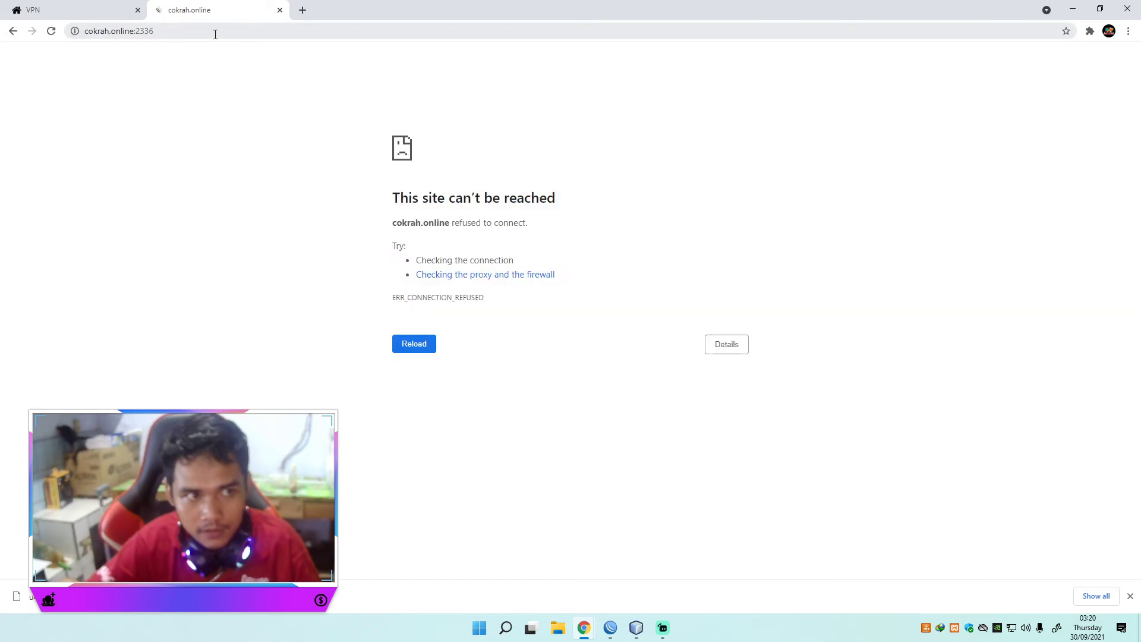
click(65, 11)
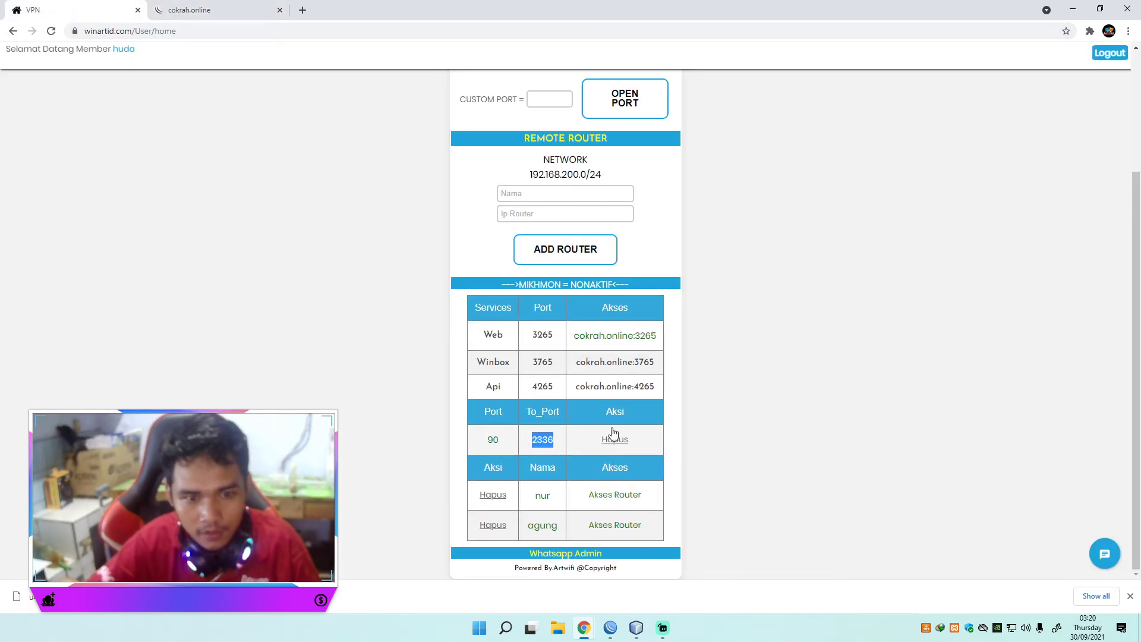
Test the web access link cokrah.online:3265, return to the member page and close the cokrah.online:2336 tab
right_click(616, 343)
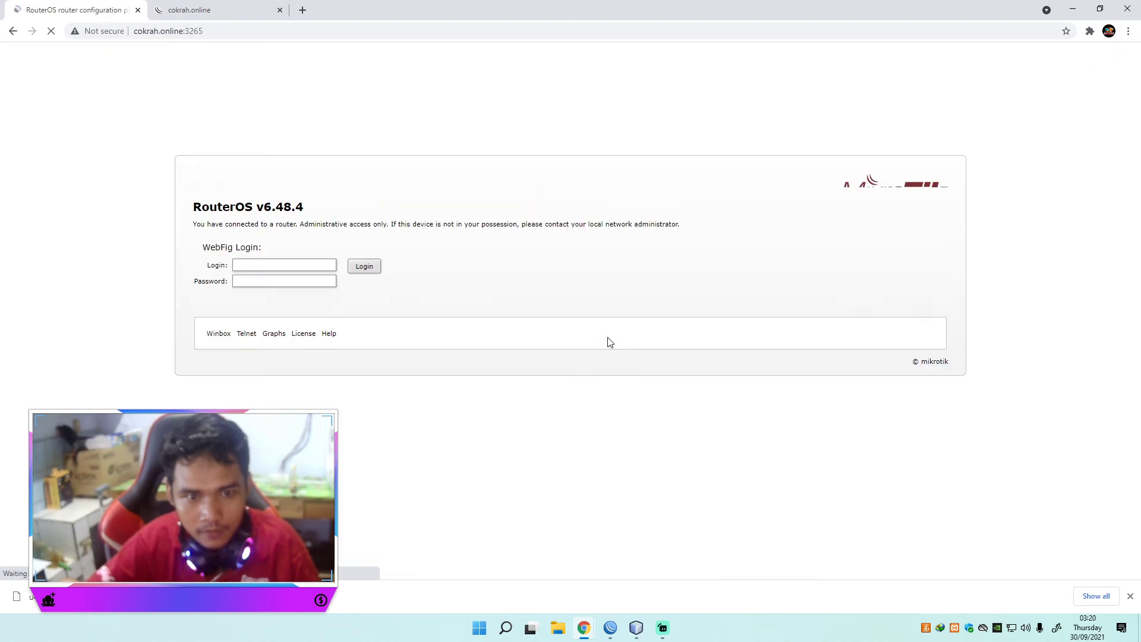
click(612, 338)
click(12, 31)
click(190, 9)
click(280, 9)
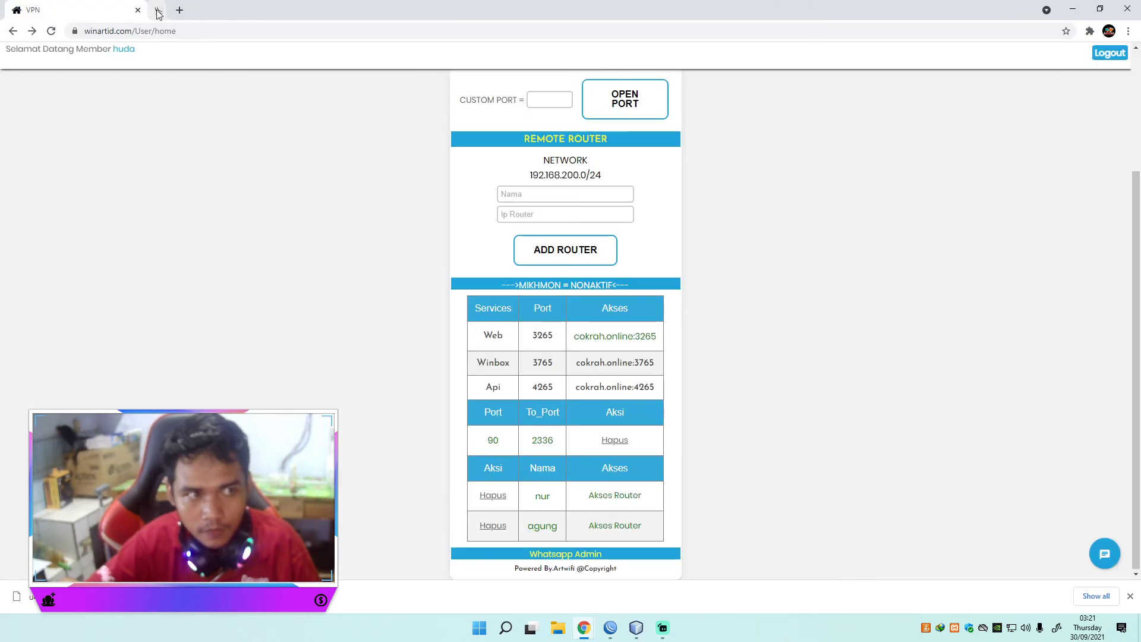
Delete the custom port 90 entry, confirm the removal and place the cursor in the custom port field
click(614, 440)
click(626, 97)
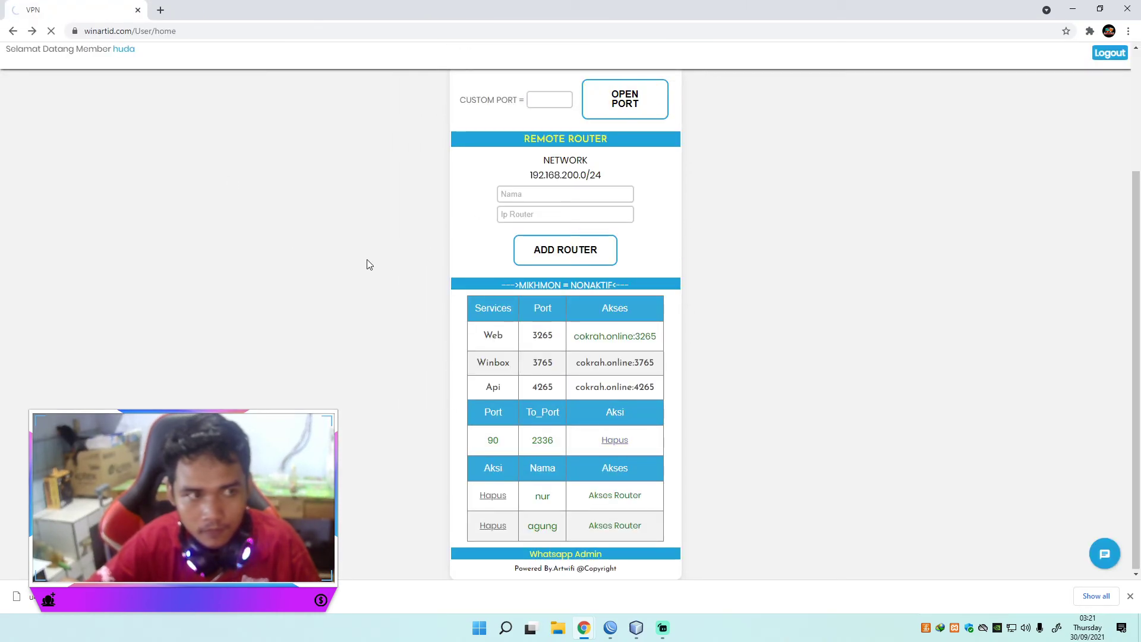
click(550, 258)
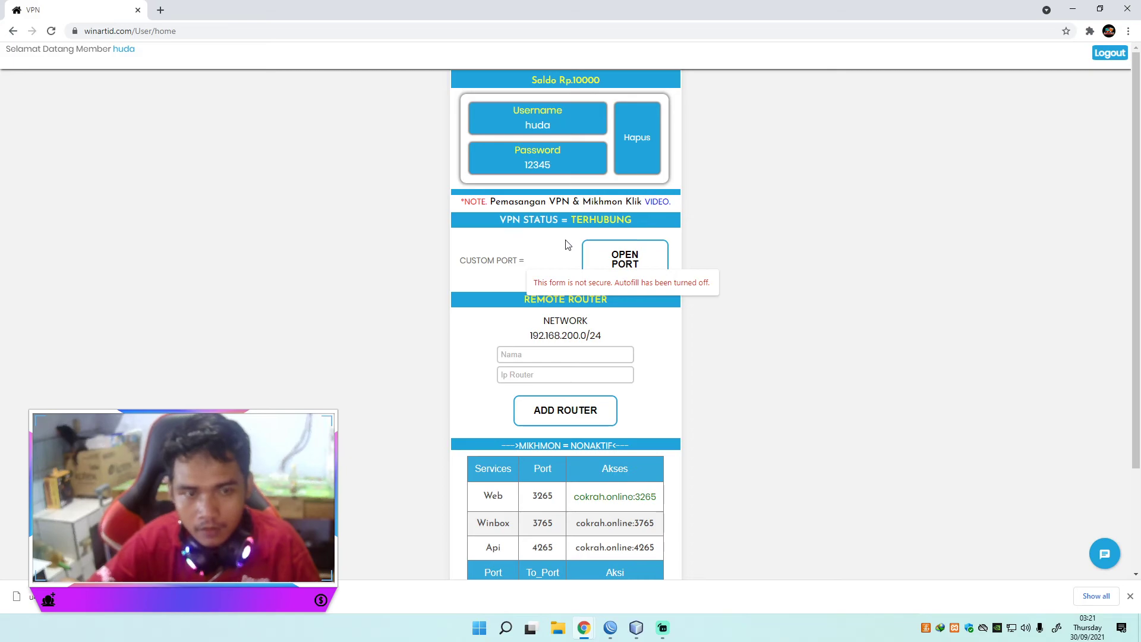
Examine the account balance shown at the head of the VPN member page
drag(603, 80, 534, 78)
click(612, 82)
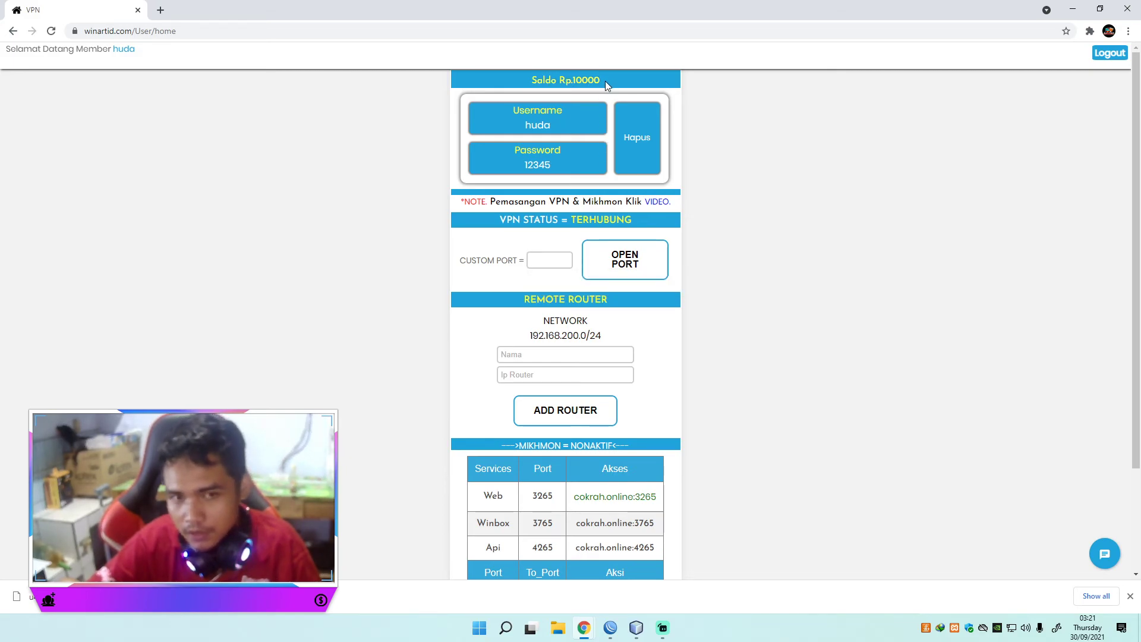
drag(600, 81, 521, 77)
click(603, 85)
drag(600, 83, 573, 84)
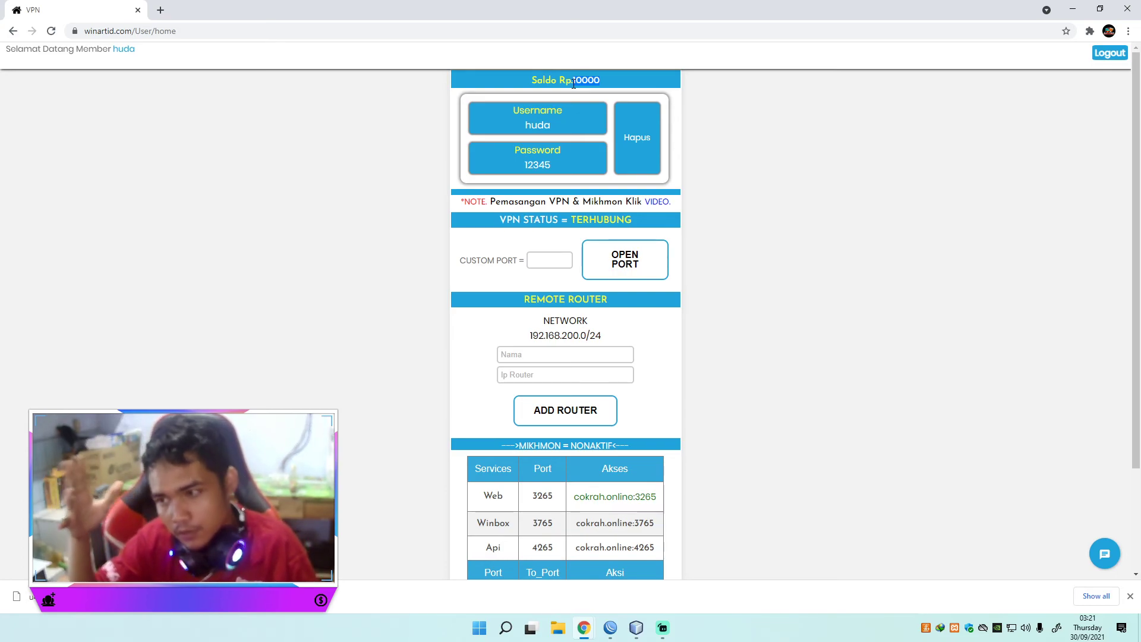
click(604, 85)
double_click(582, 81)
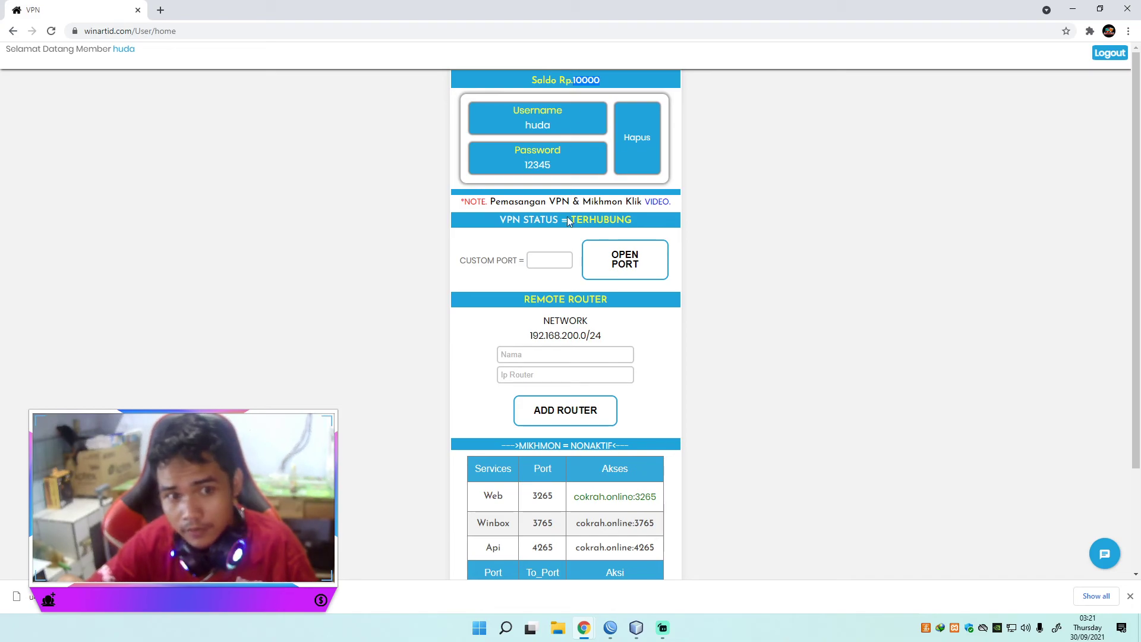
Test the remote access link of the first client router in the list and return to the VPN member page
scroll(574, 238, down, 2)
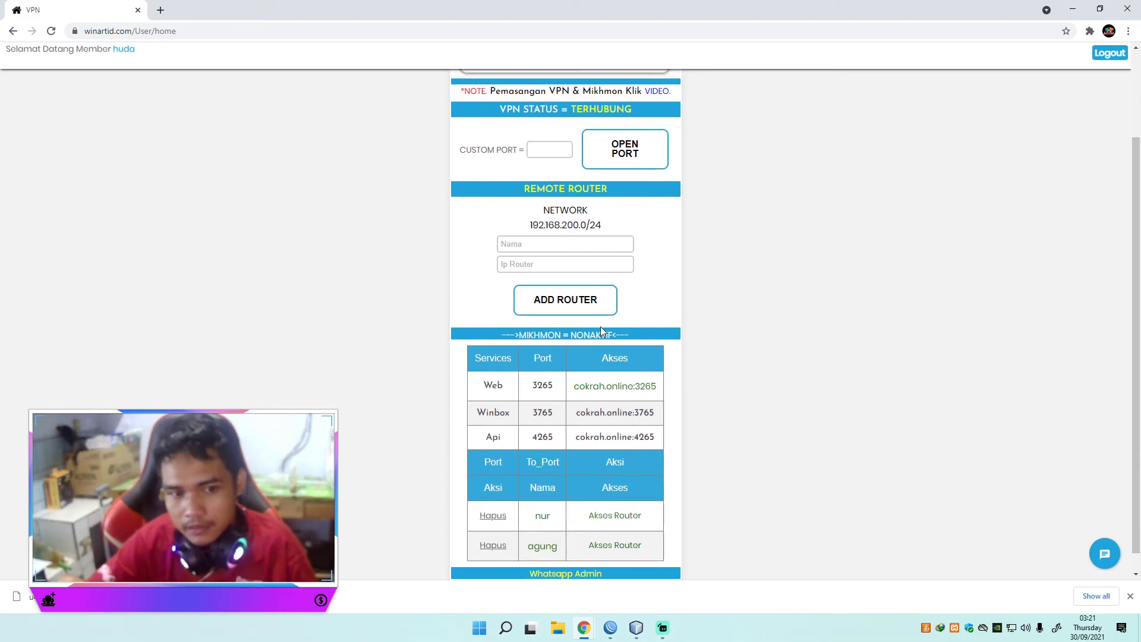
click(613, 512)
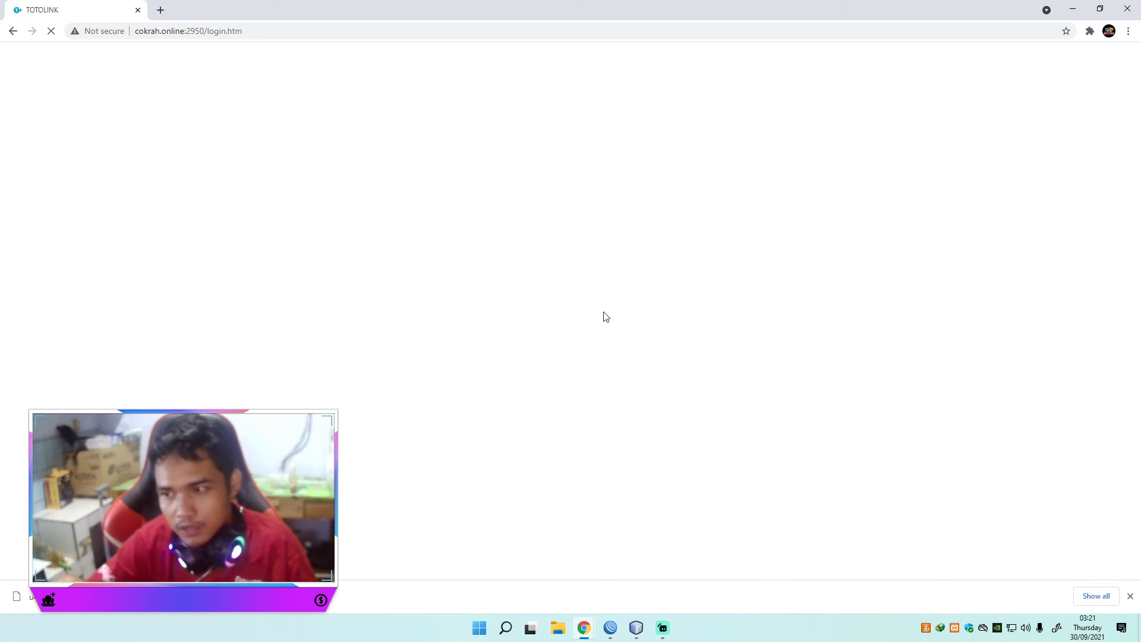
click(13, 31)
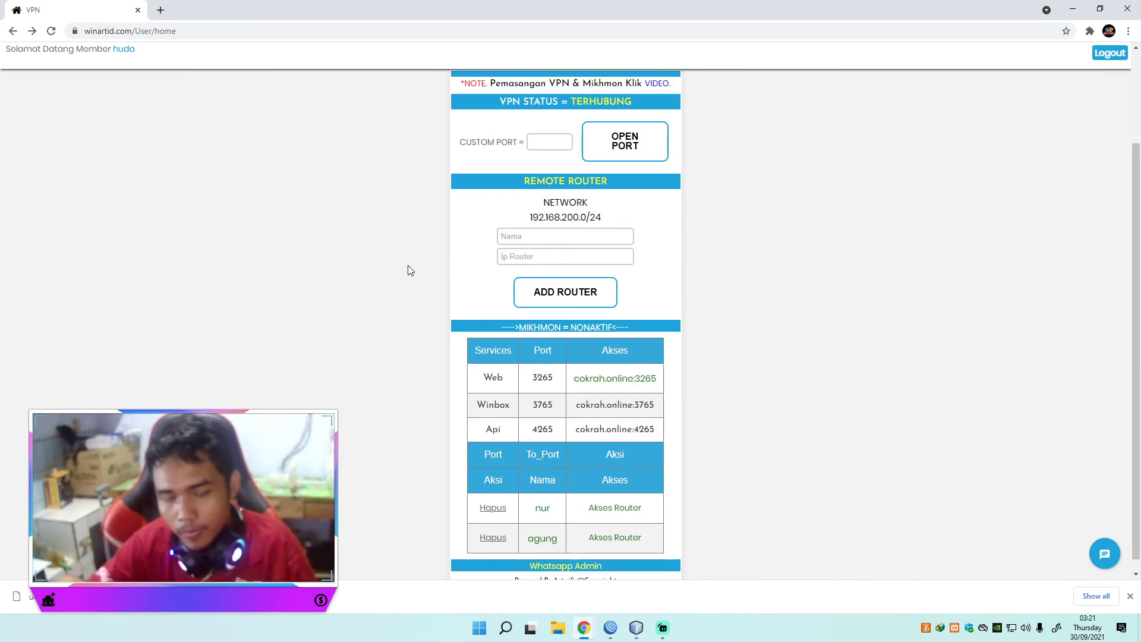
Open the support chat on the VPN member page to view its welcome message and close it again
scroll(569, 105, up, 1)
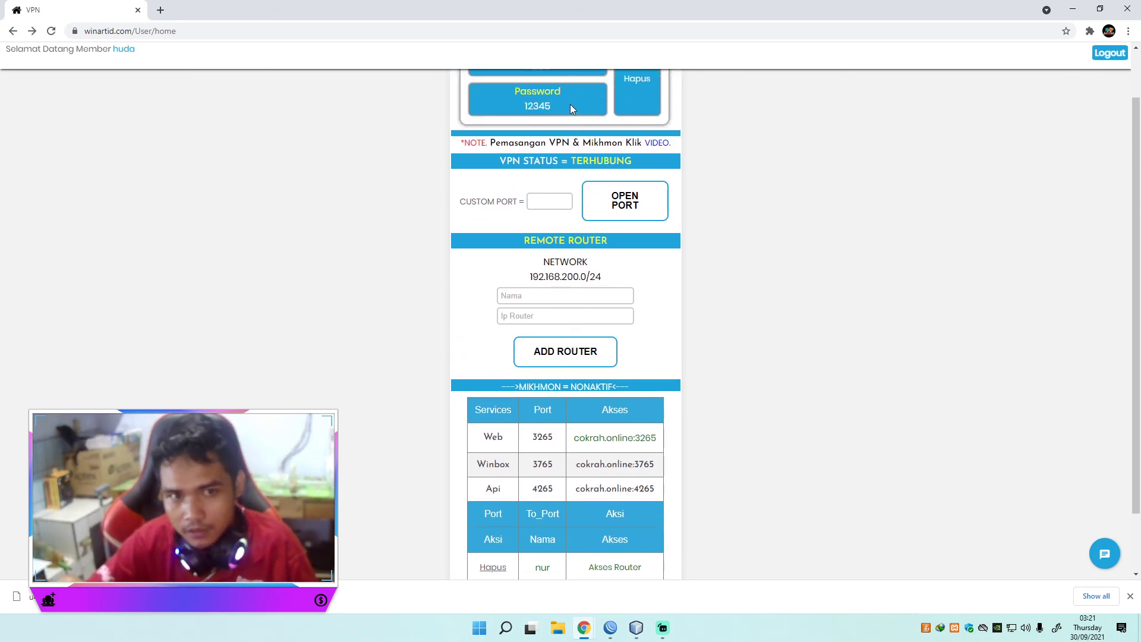
scroll(571, 113, up, 1)
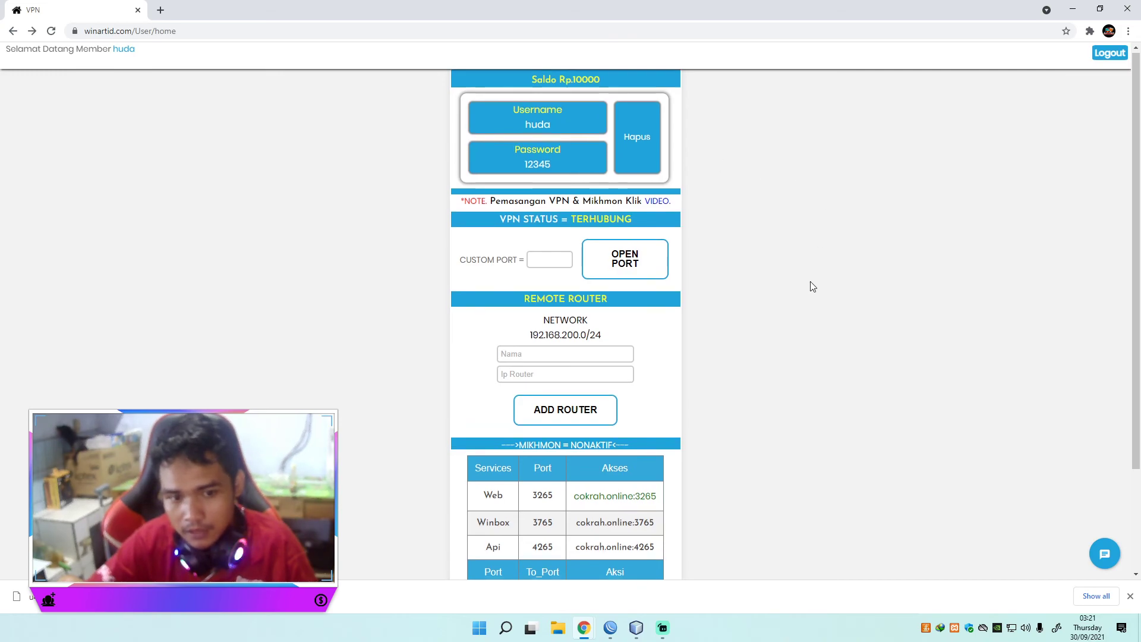
scroll(812, 286, down, 1)
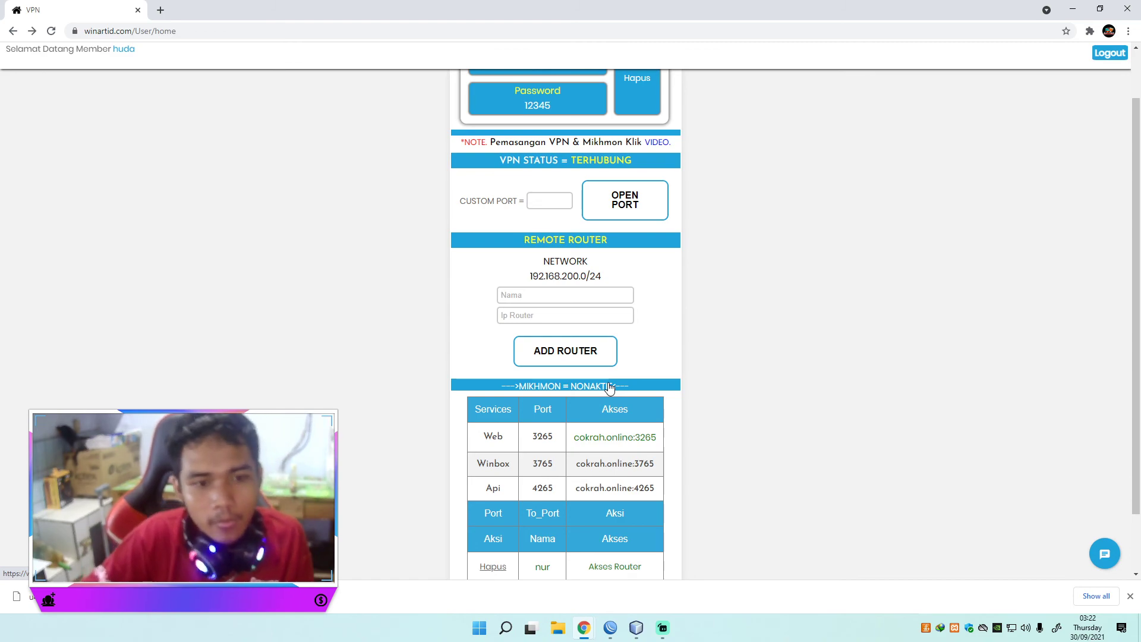
scroll(555, 240, up, 1)
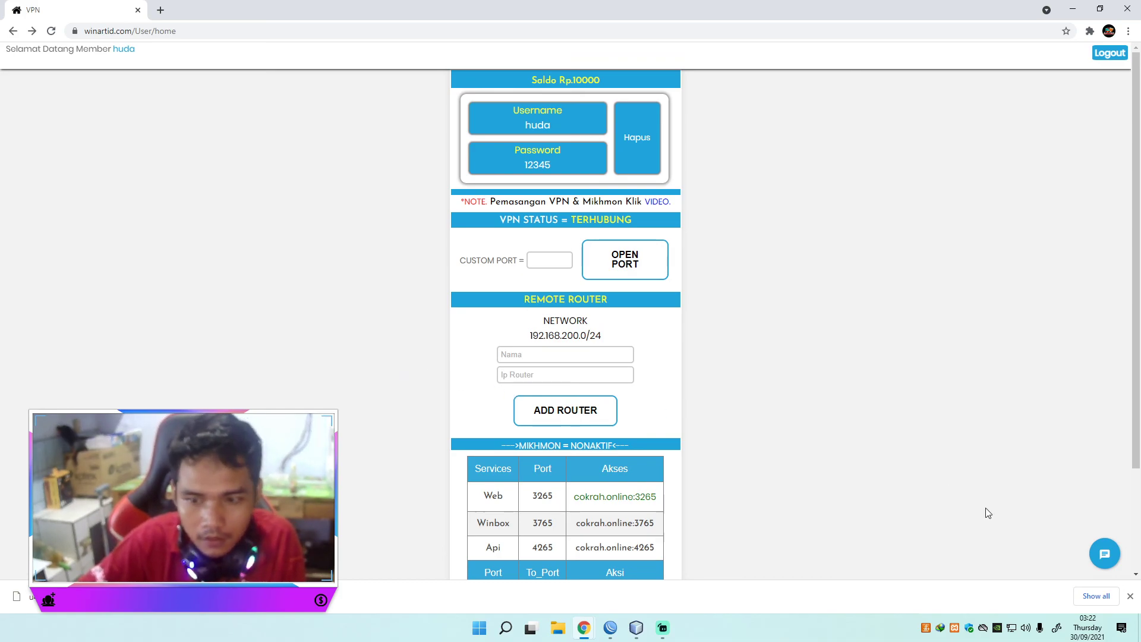
click(1102, 557)
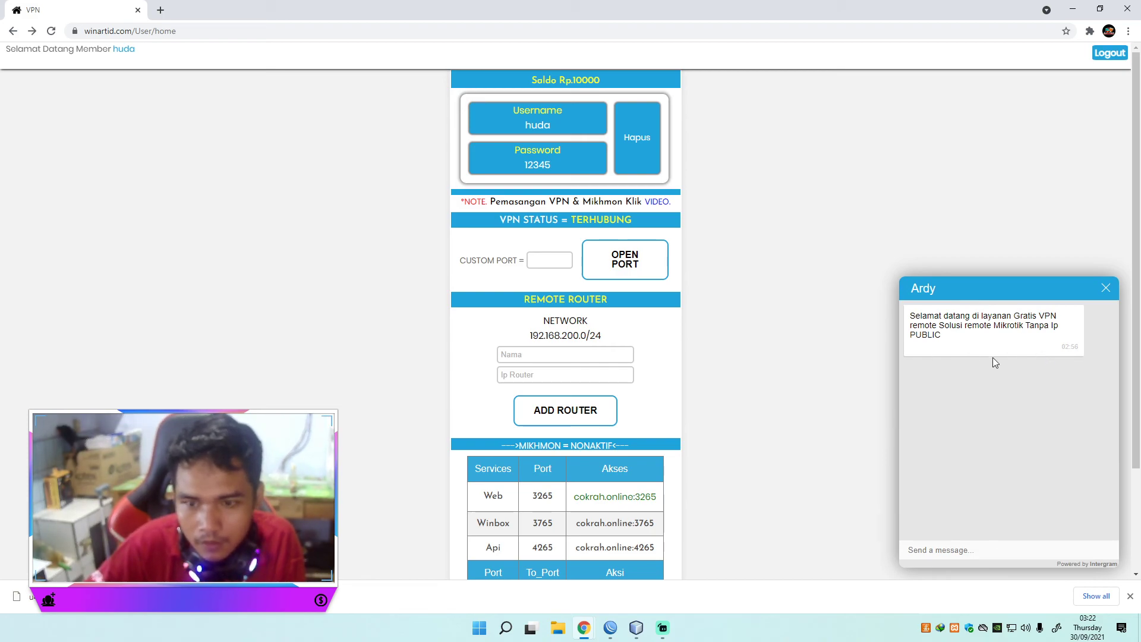
click(1105, 289)
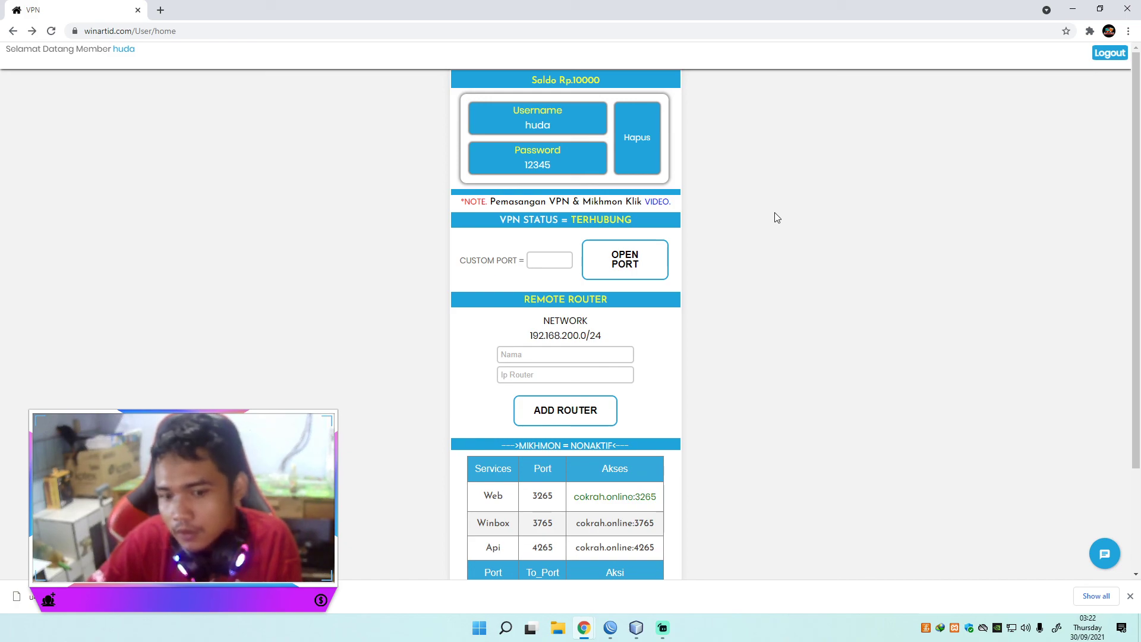
scroll(550, 373, down, 3)
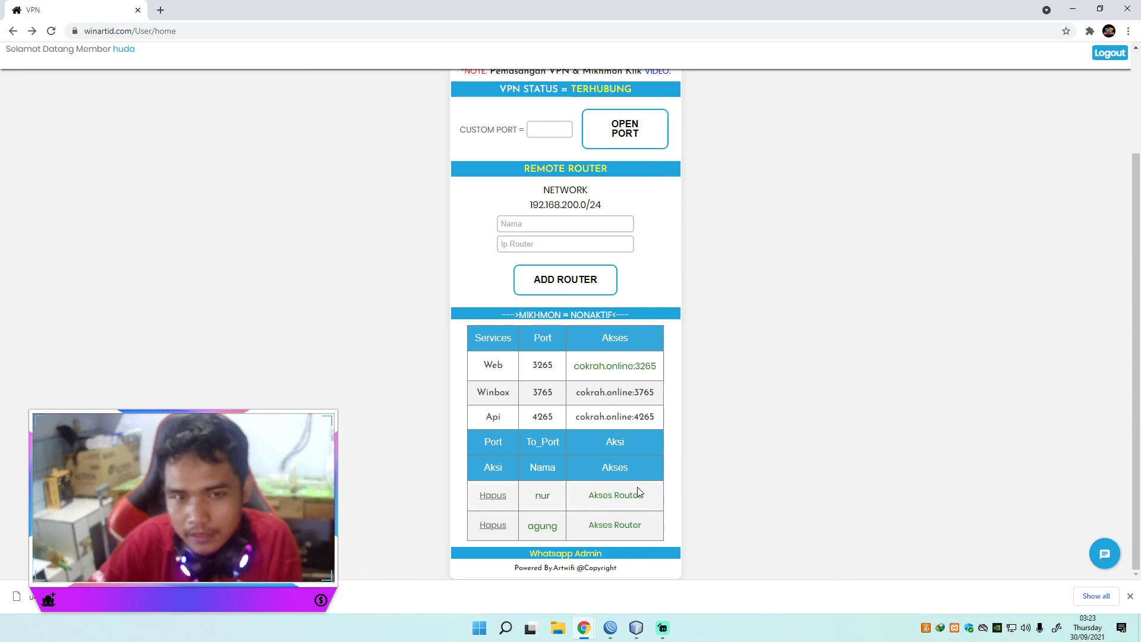
scroll(731, 362, up, 2)
scroll(733, 384, down, 2)
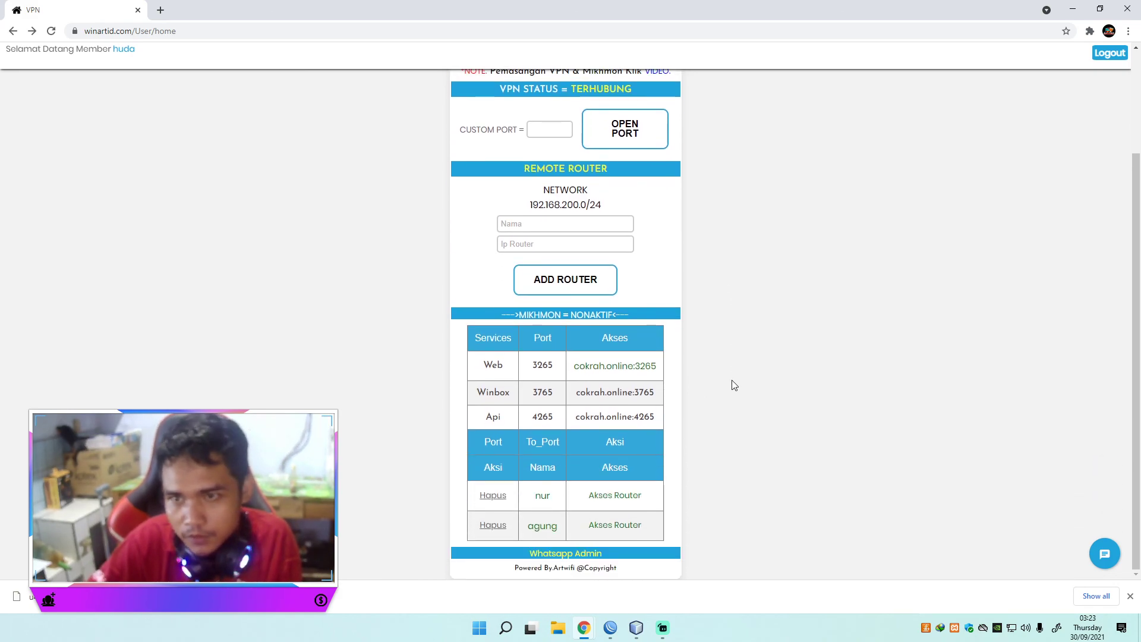